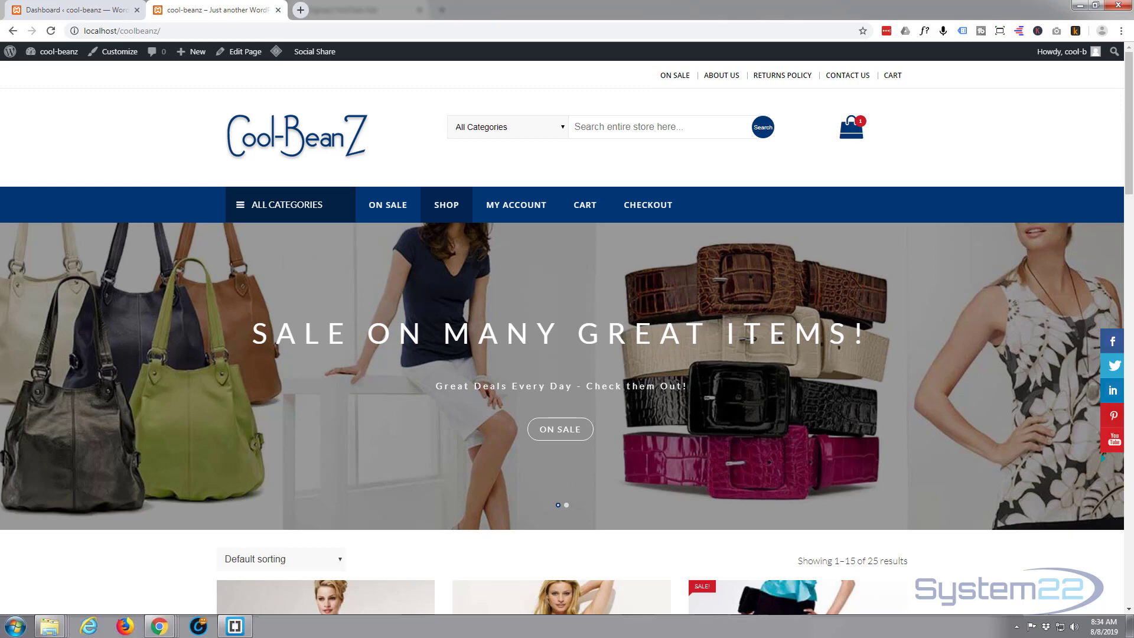
# Look through the product grid on the store's home page, from the sale banner to the listed items.
pyautogui.scroll(-6, 260, 275)
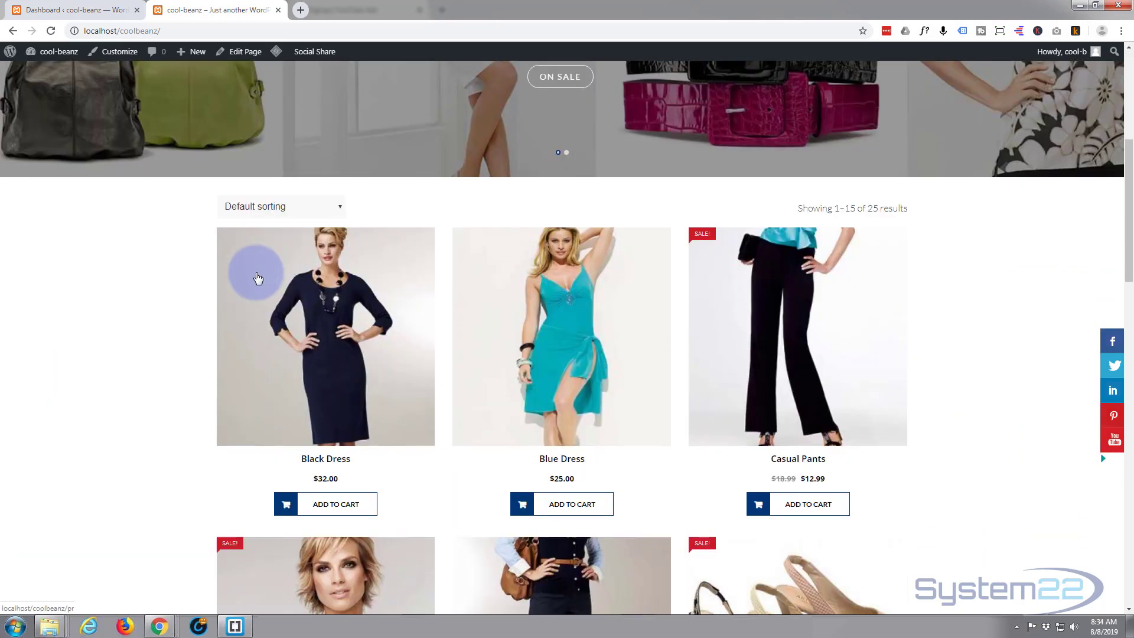
pyautogui.scroll(-13, 258, 277)
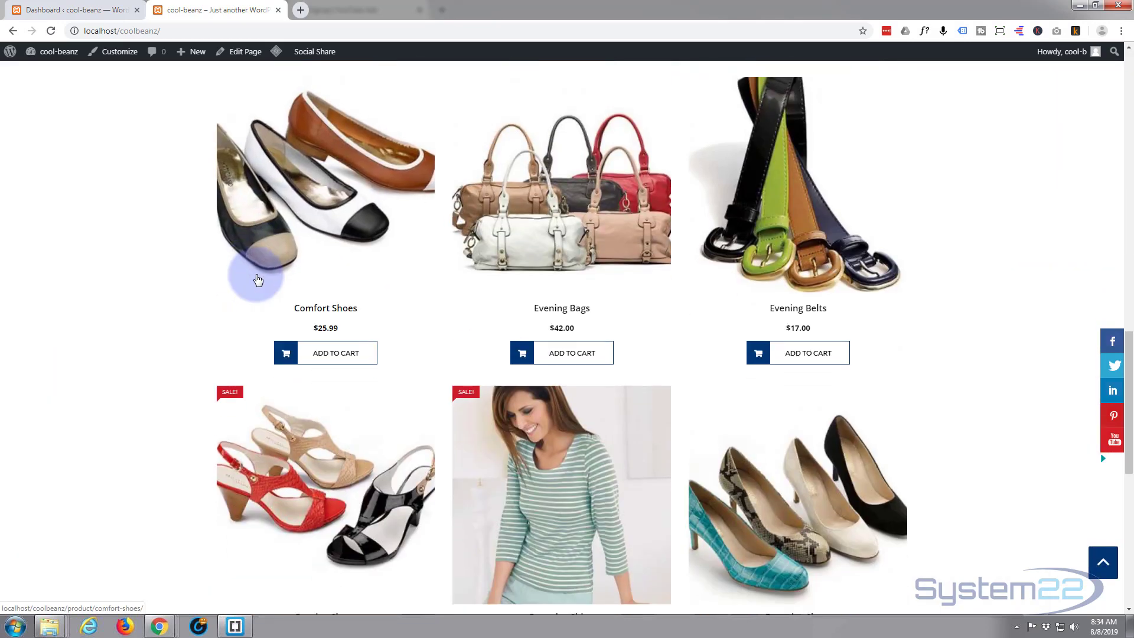
pyautogui.scroll(-5, 258, 280)
pyautogui.scroll(13, 258, 280)
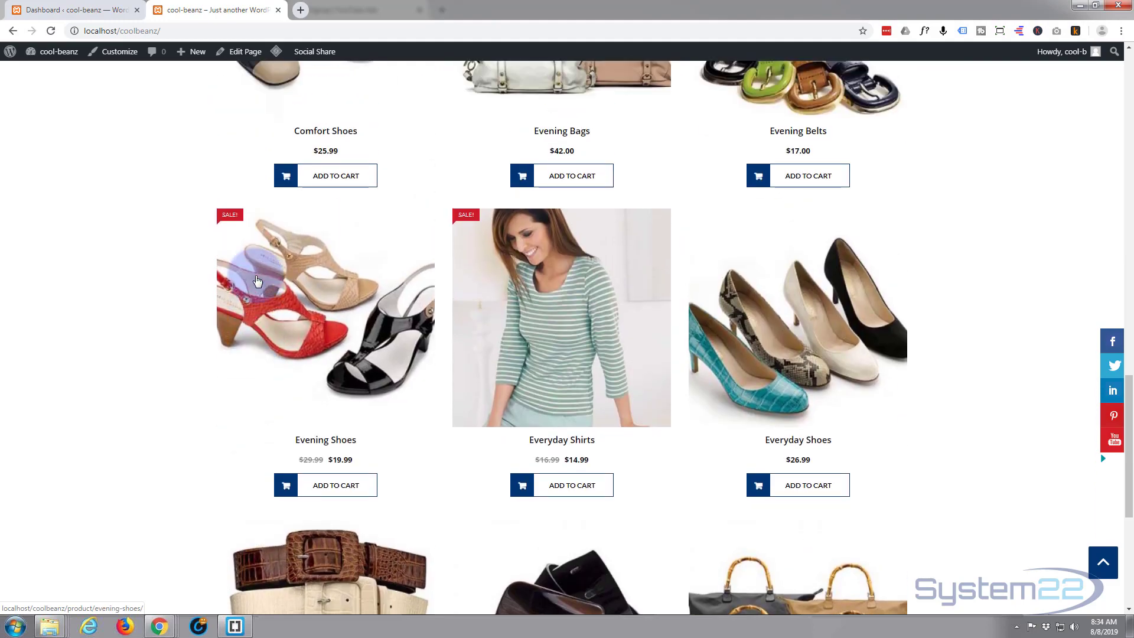
pyautogui.scroll(11, 258, 280)
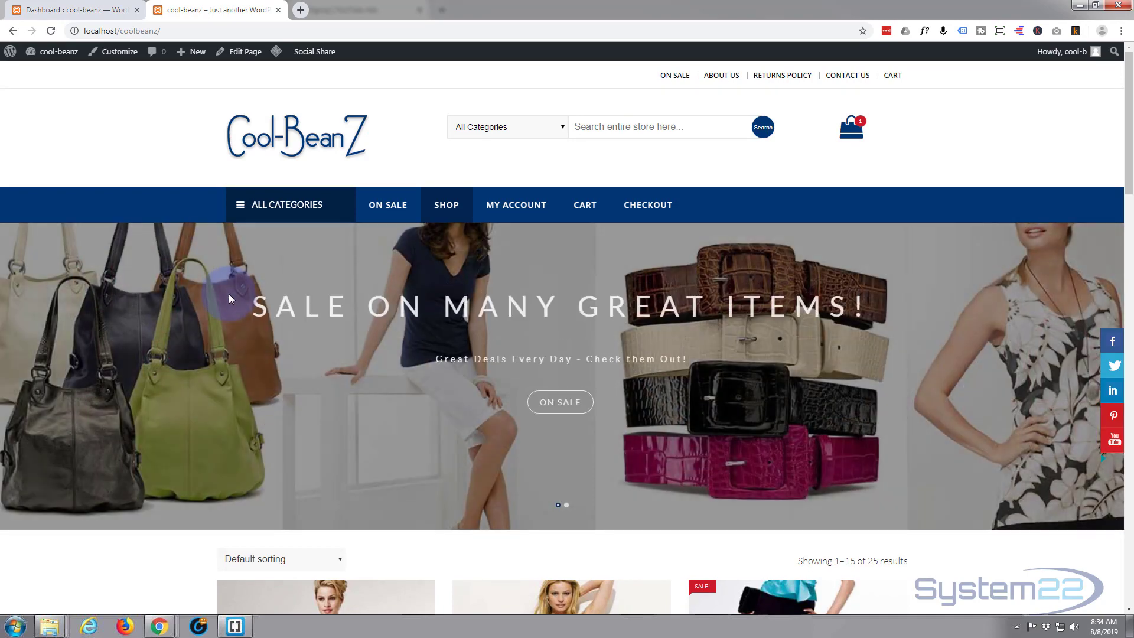
pyautogui.scroll(-7, 229, 292)
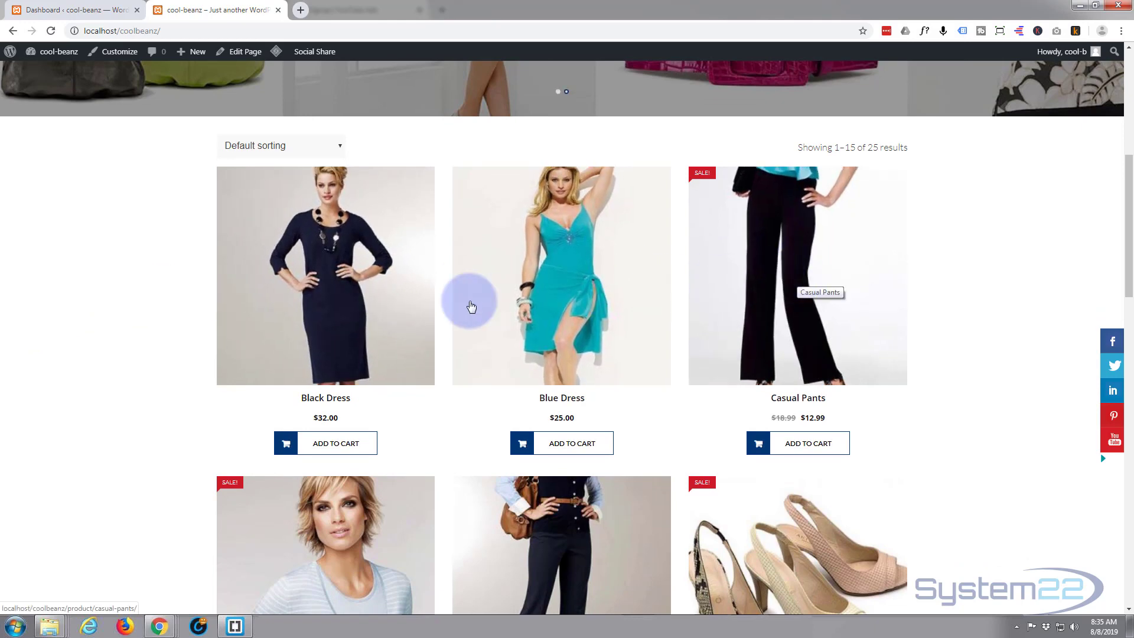
pyautogui.scroll(2, 124, 356)
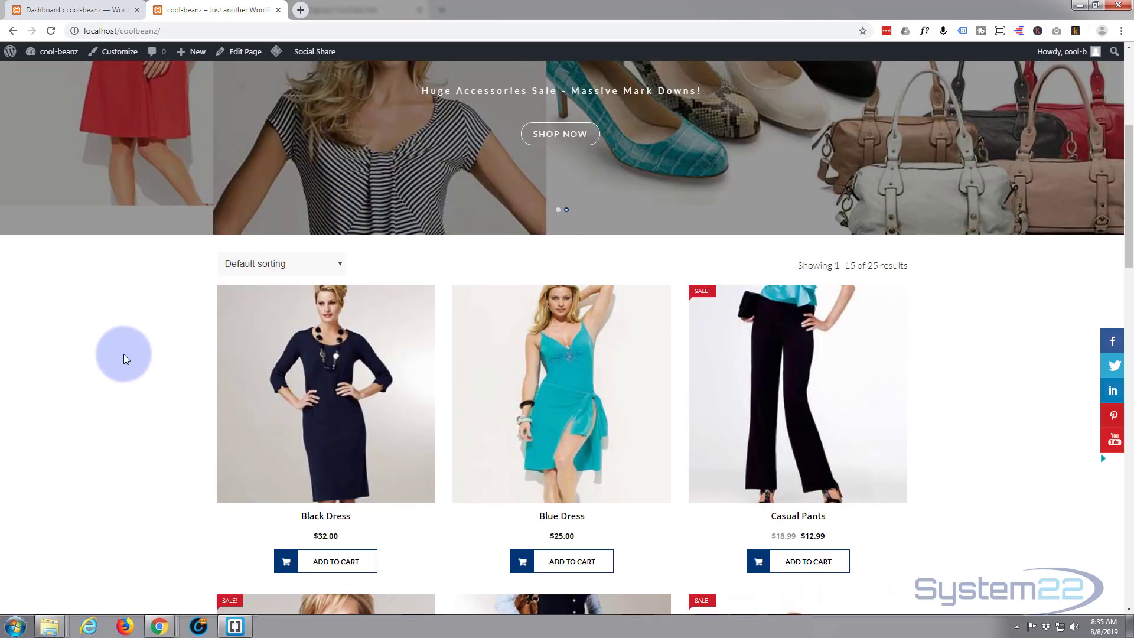
pyautogui.scroll(5, 123, 356)
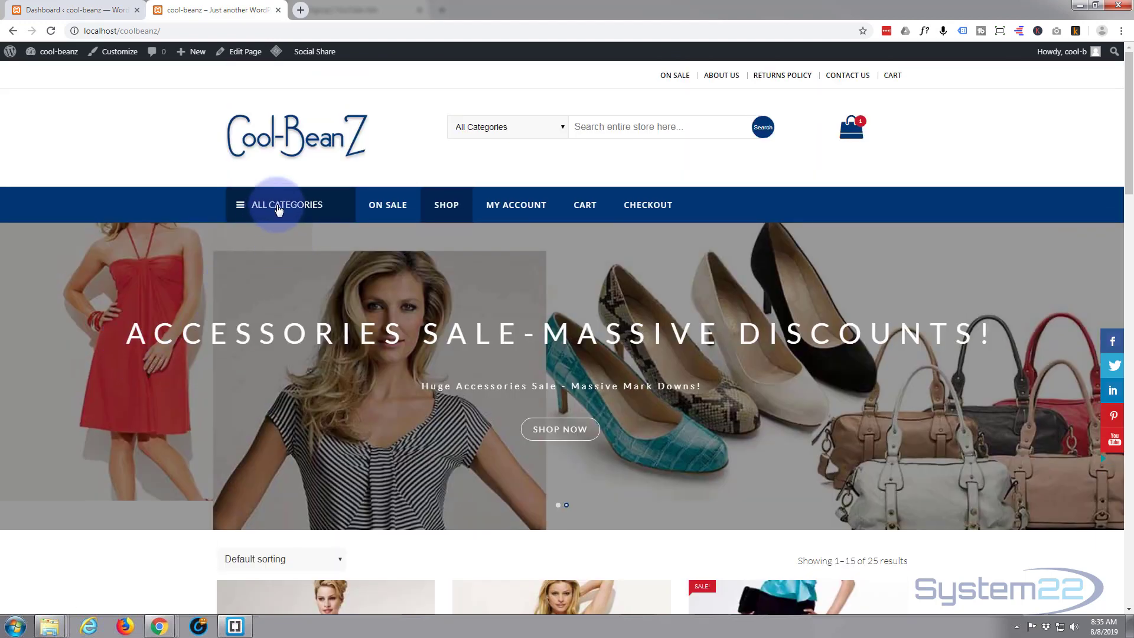
# Browse the store's Bags and Shirts categories and read through its About us page.
pyautogui.click(278, 210)
pyautogui.click(260, 301)
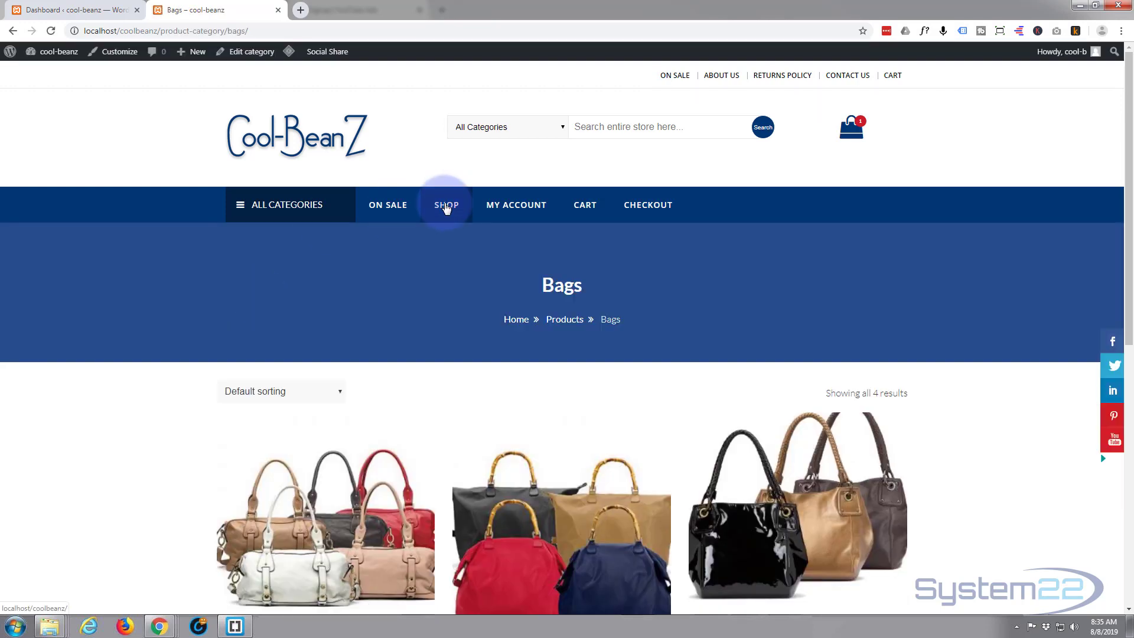
pyautogui.click(326, 215)
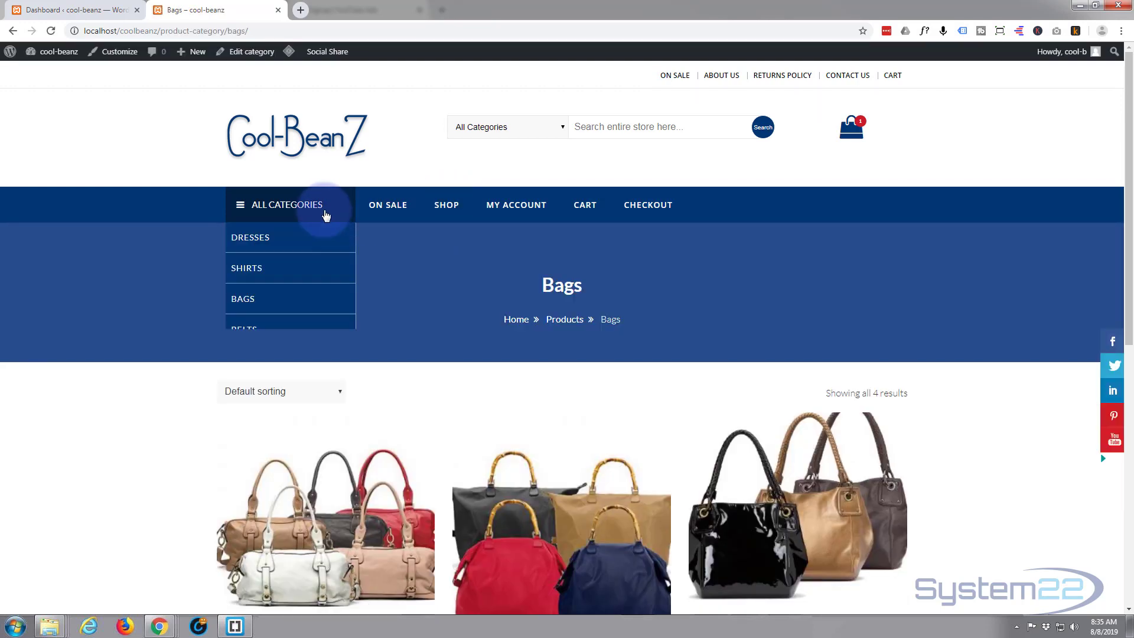
pyautogui.click(258, 272)
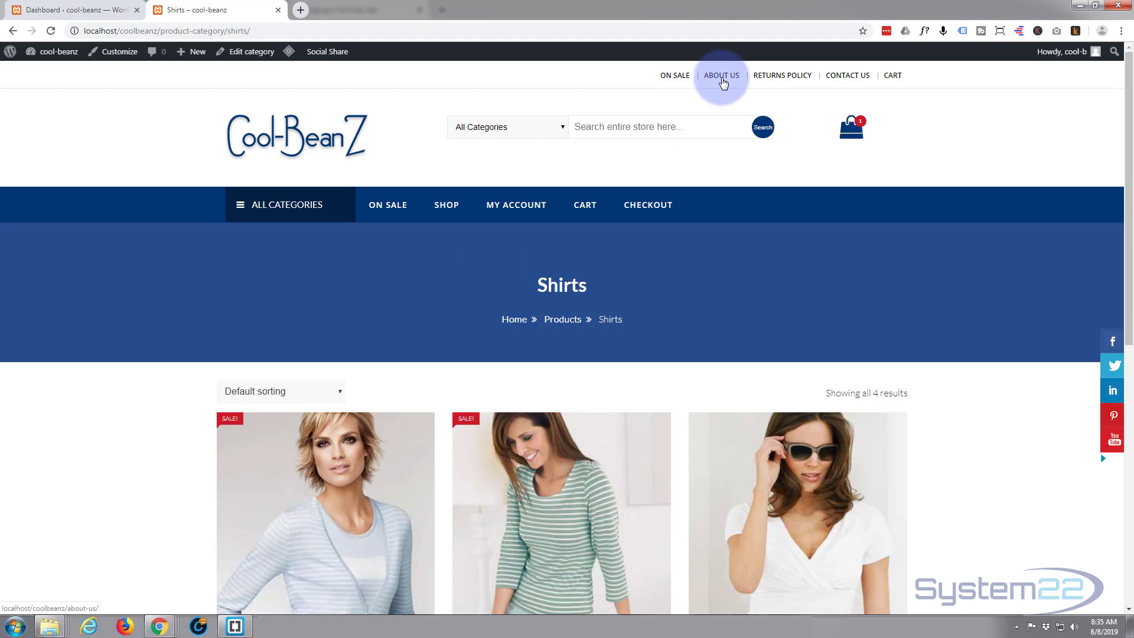
pyautogui.click(723, 83)
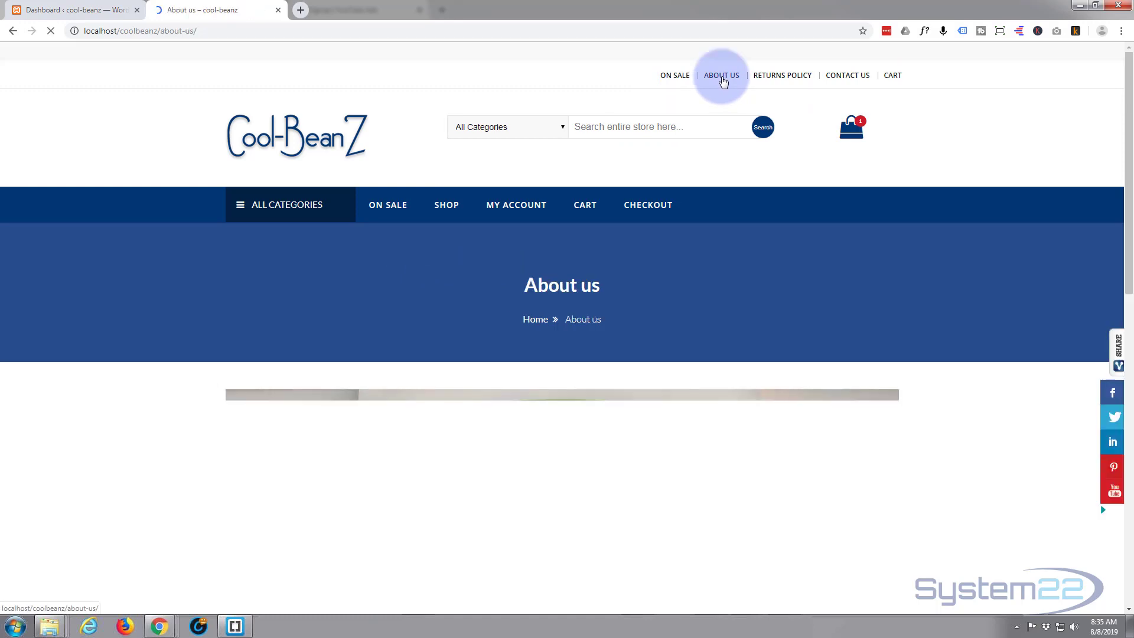
pyautogui.scroll(-3, 544, 247)
pyautogui.scroll(-9, 545, 252)
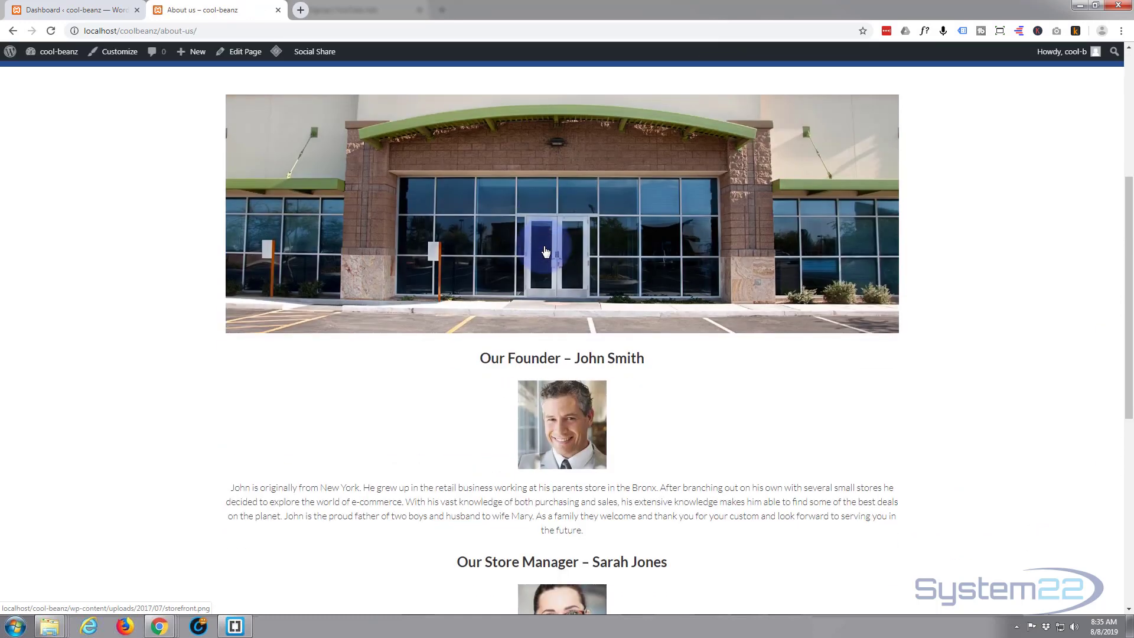
pyautogui.scroll(12, 545, 253)
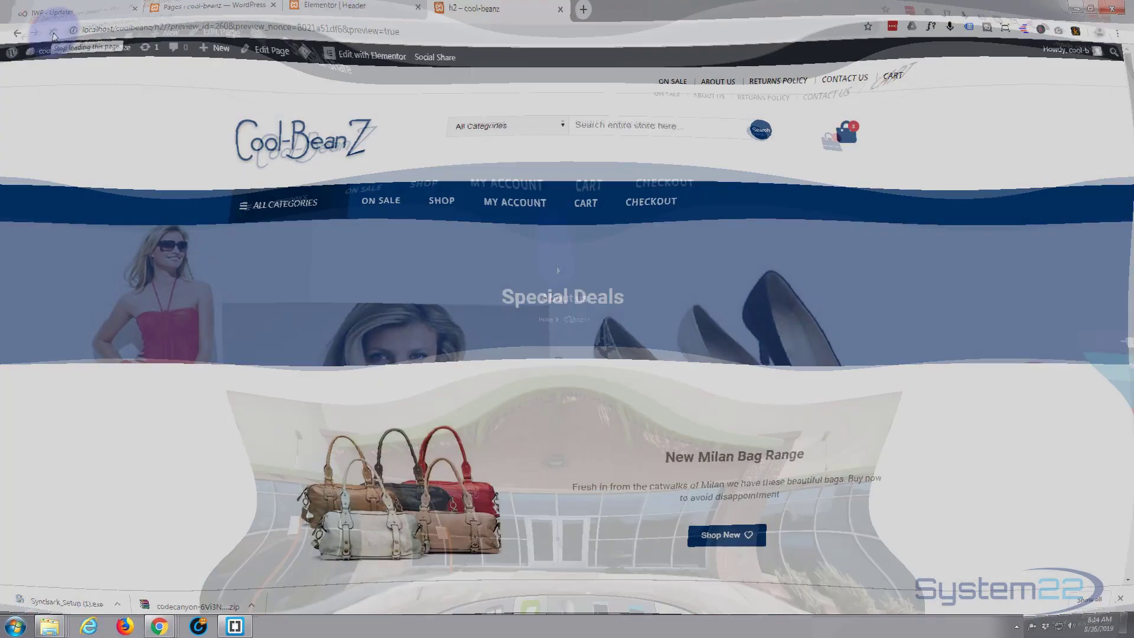
# Look over the finished h2 preview page from Special Deals to the four number counters at its end.
pyautogui.scroll(-3, 130, 177)
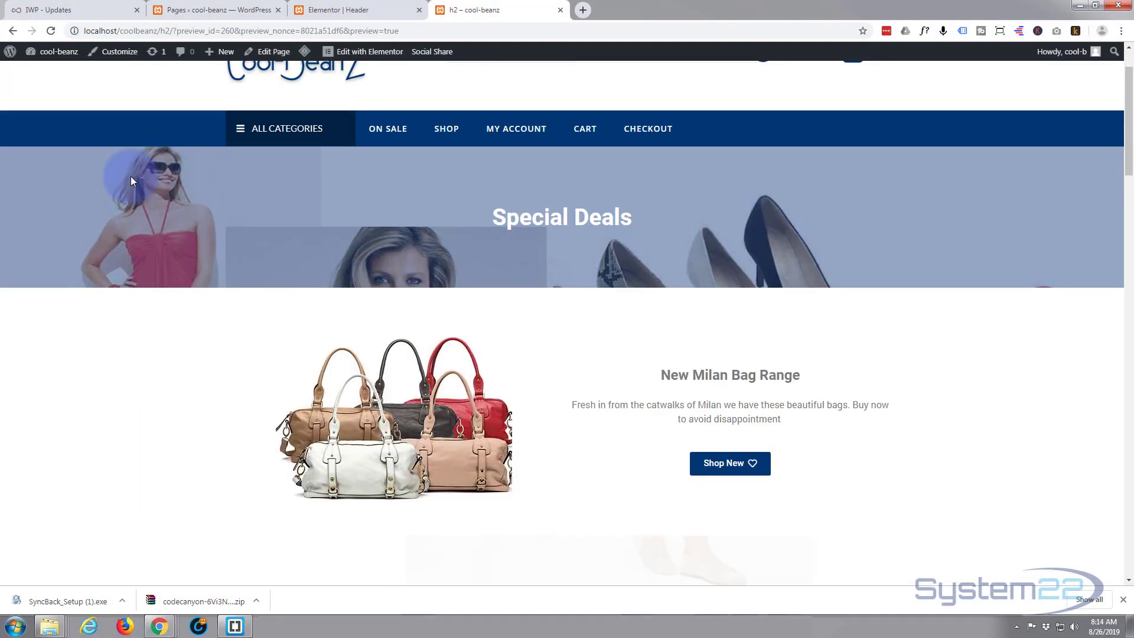
pyautogui.scroll(-10, 130, 176)
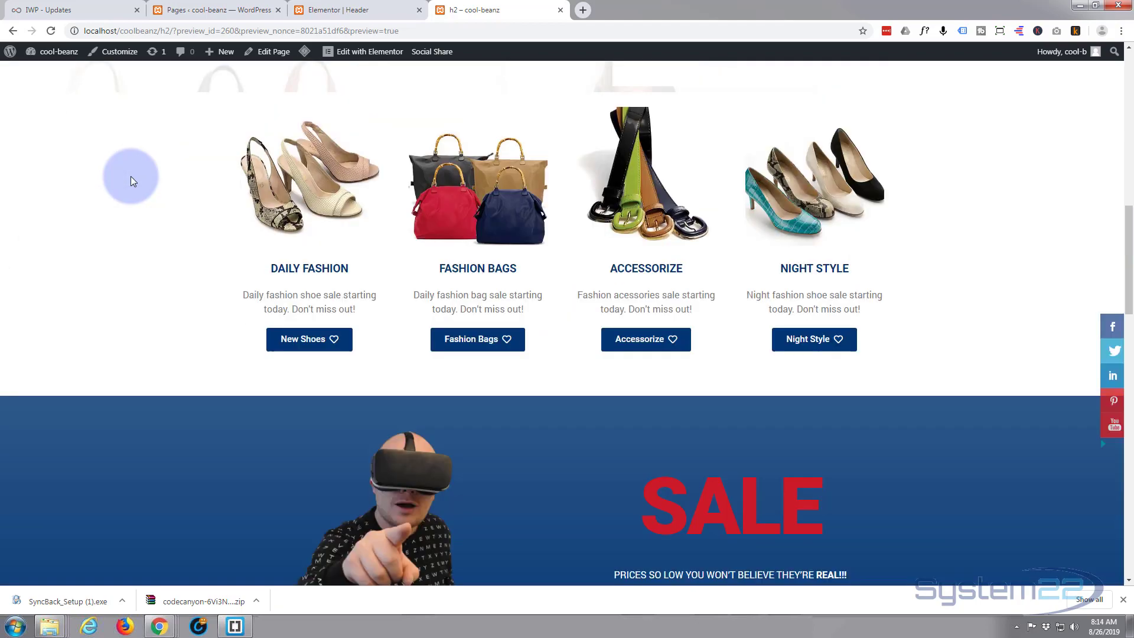
pyautogui.scroll(-15, 131, 178)
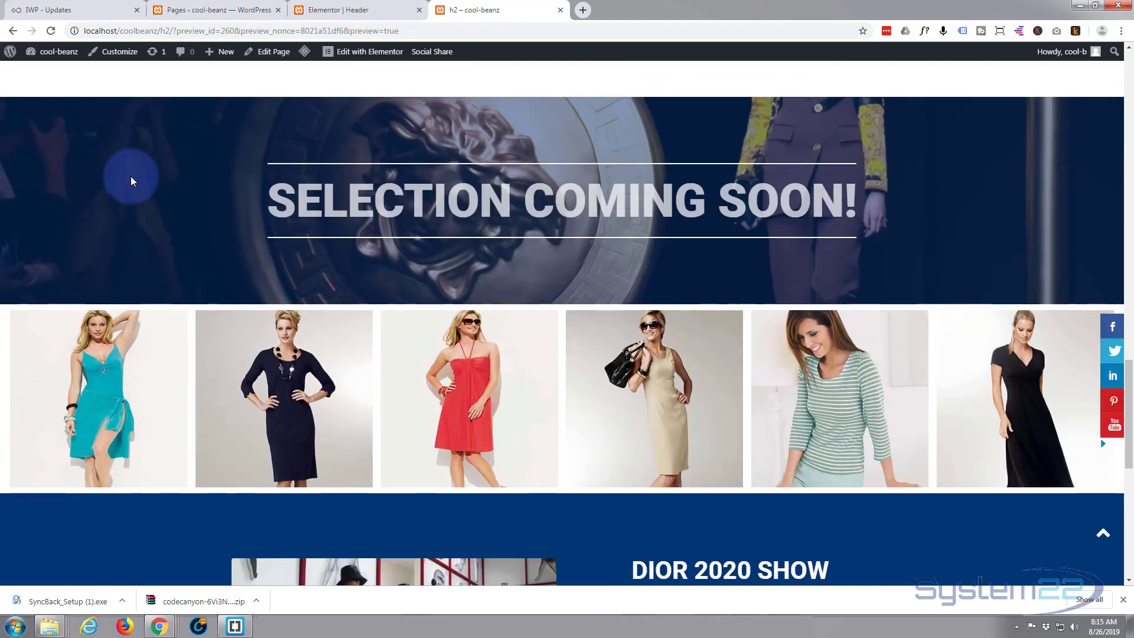
pyautogui.scroll(-5, 132, 179)
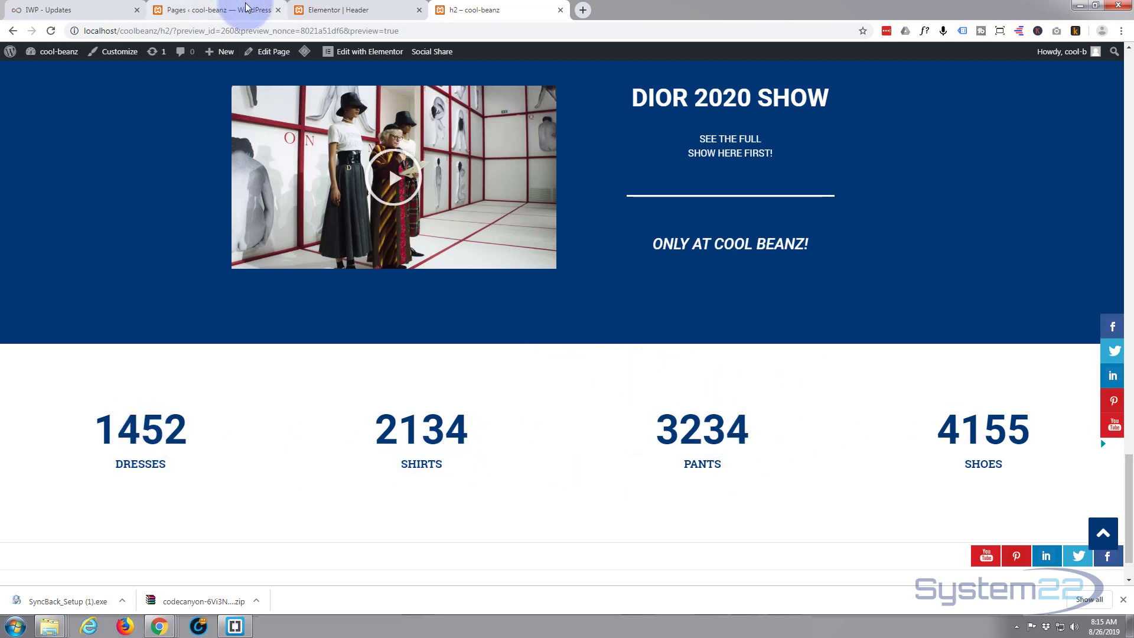
# Switch to the Elementor editor and add a four-column section below the Dior 2020 Show section.
pyautogui.click(345, 11)
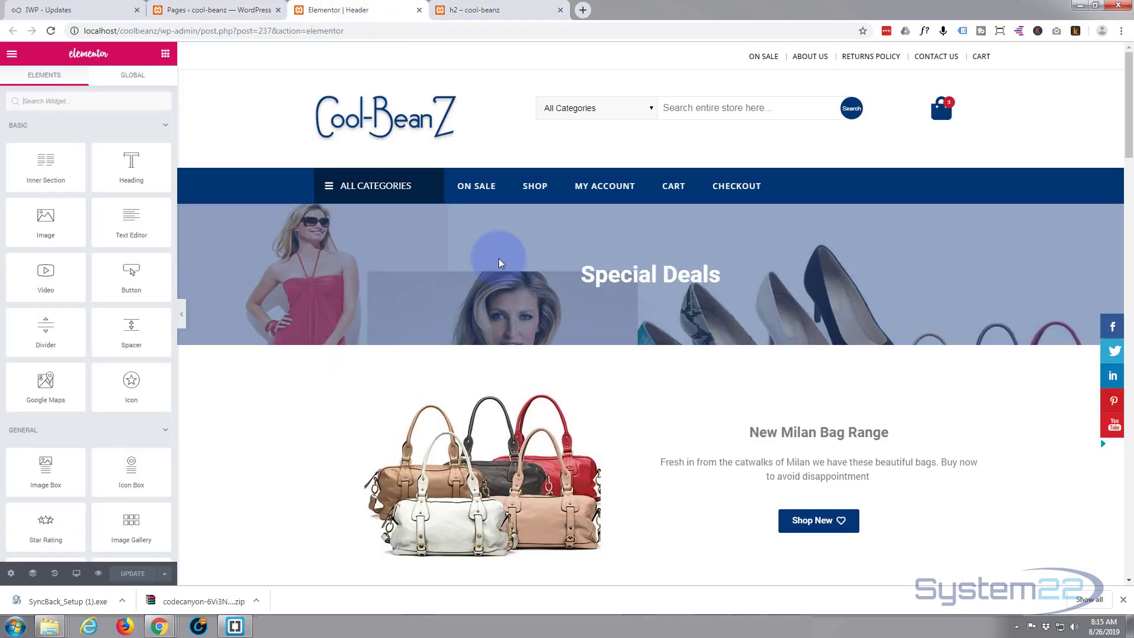
pyautogui.scroll(-9, 499, 258)
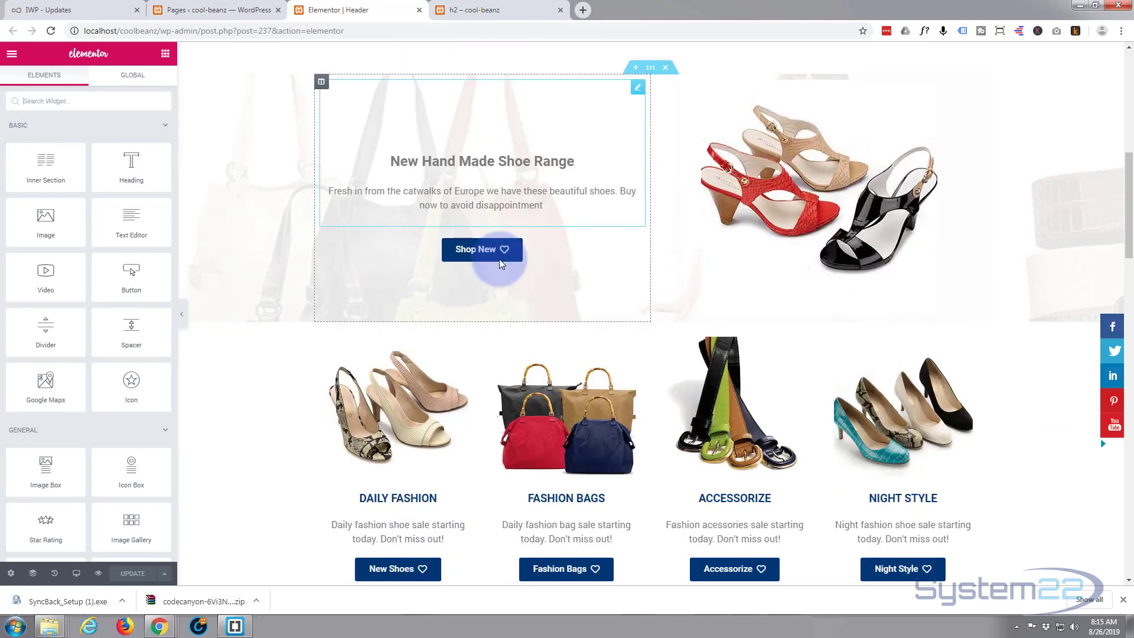
pyautogui.scroll(-20, 499, 258)
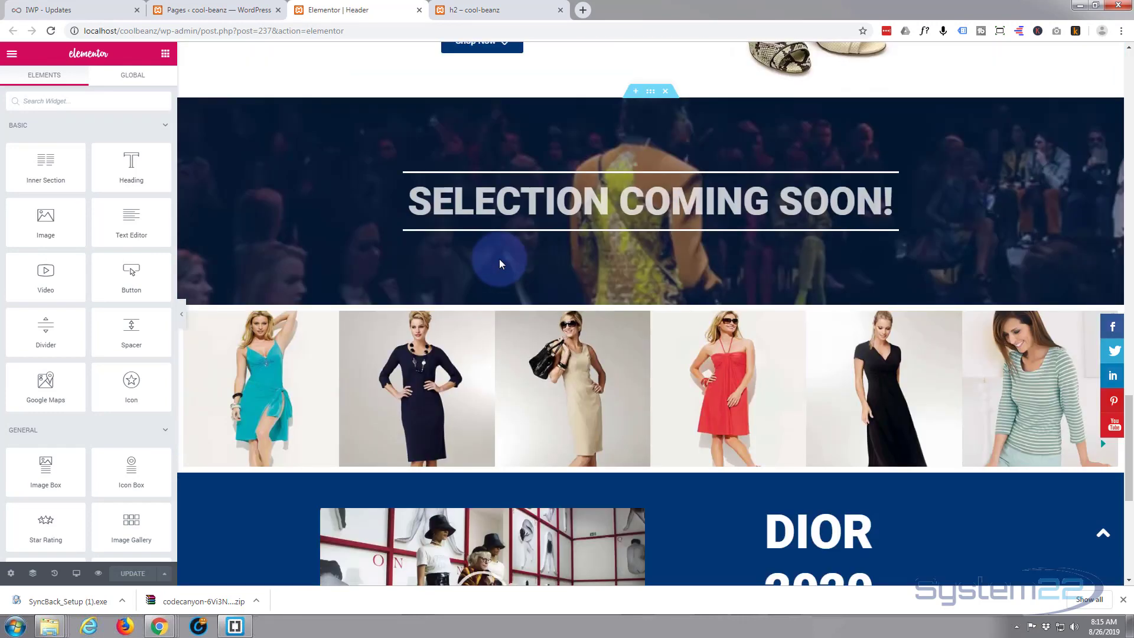
pyautogui.scroll(-6, 499, 260)
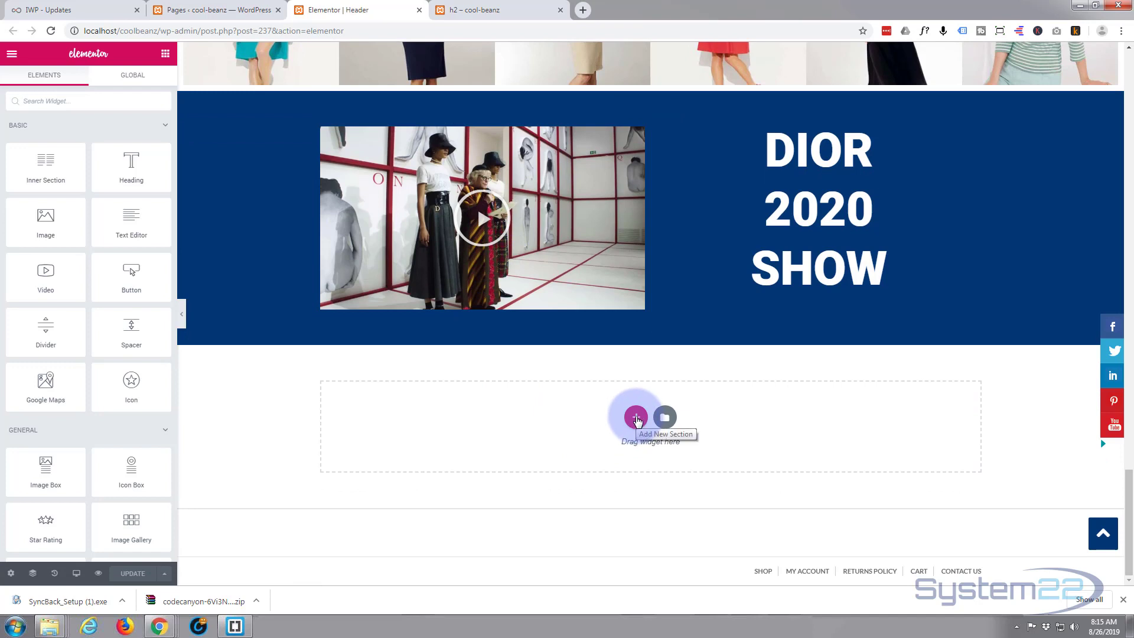
pyautogui.click(636, 418)
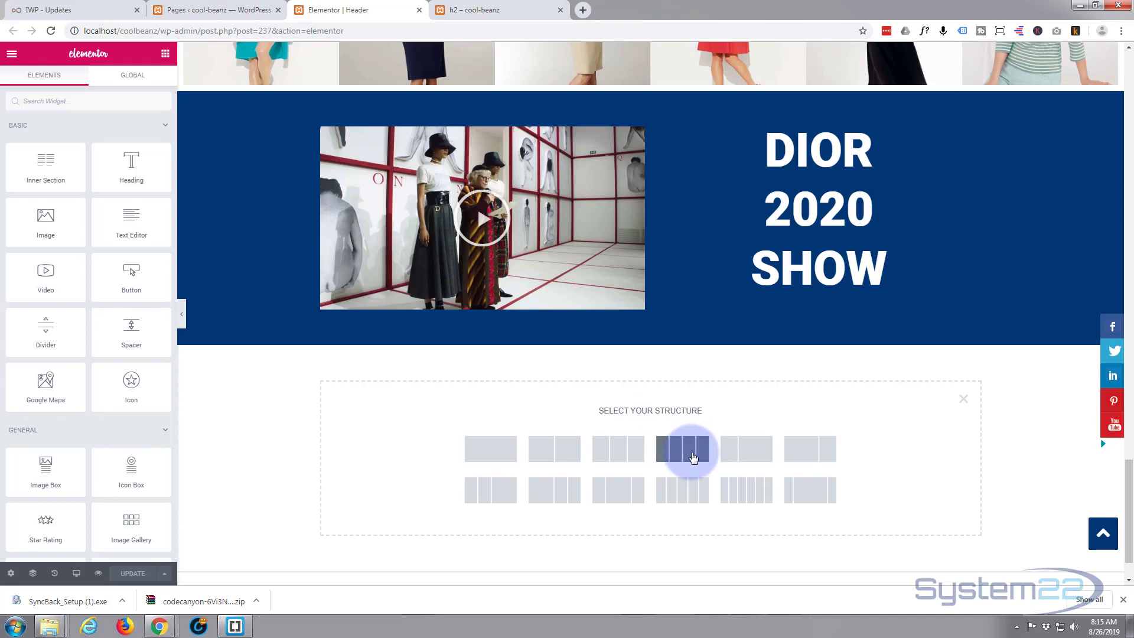
pyautogui.click(693, 456)
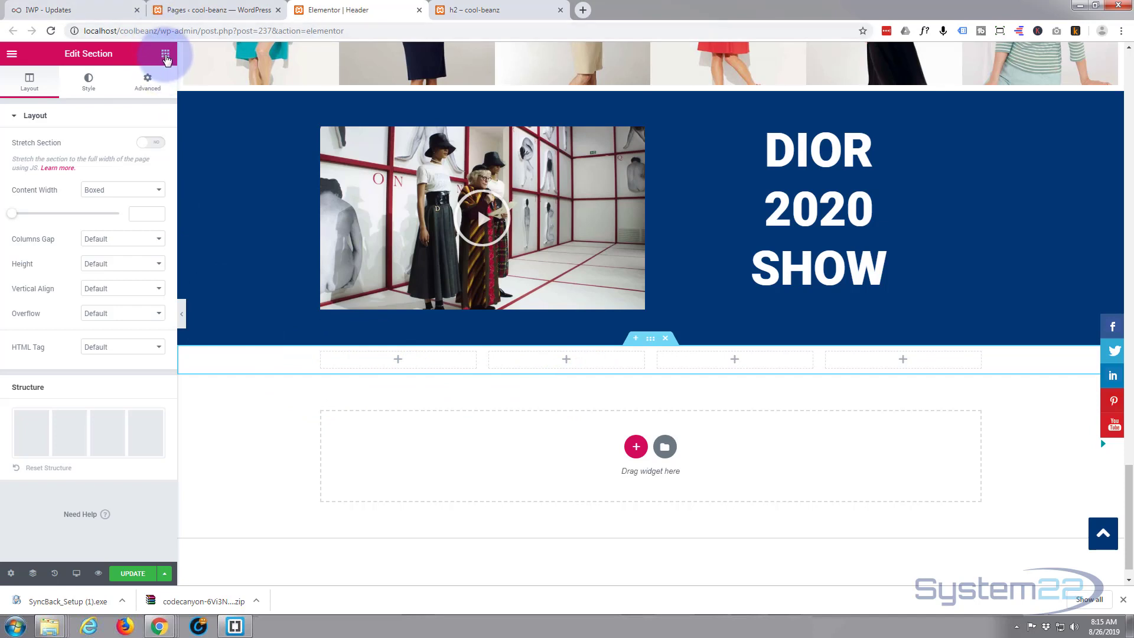
# Place a Counter widget in the first column of the new four-column section.
pyautogui.click(165, 56)
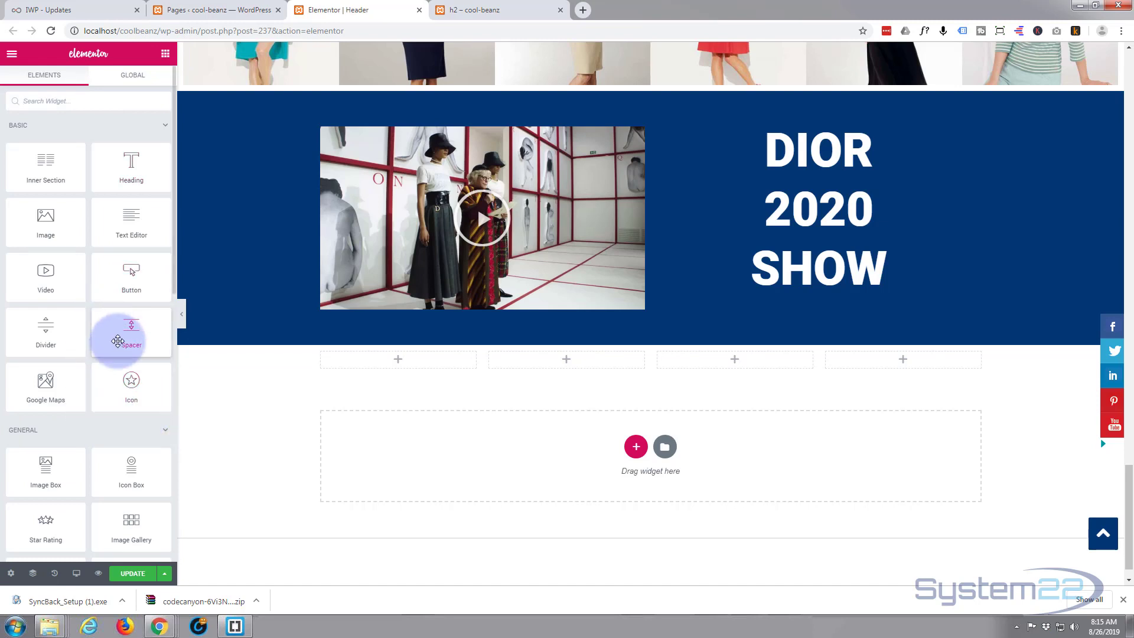
pyautogui.scroll(-1, 118, 341)
pyautogui.scroll(-2, 118, 339)
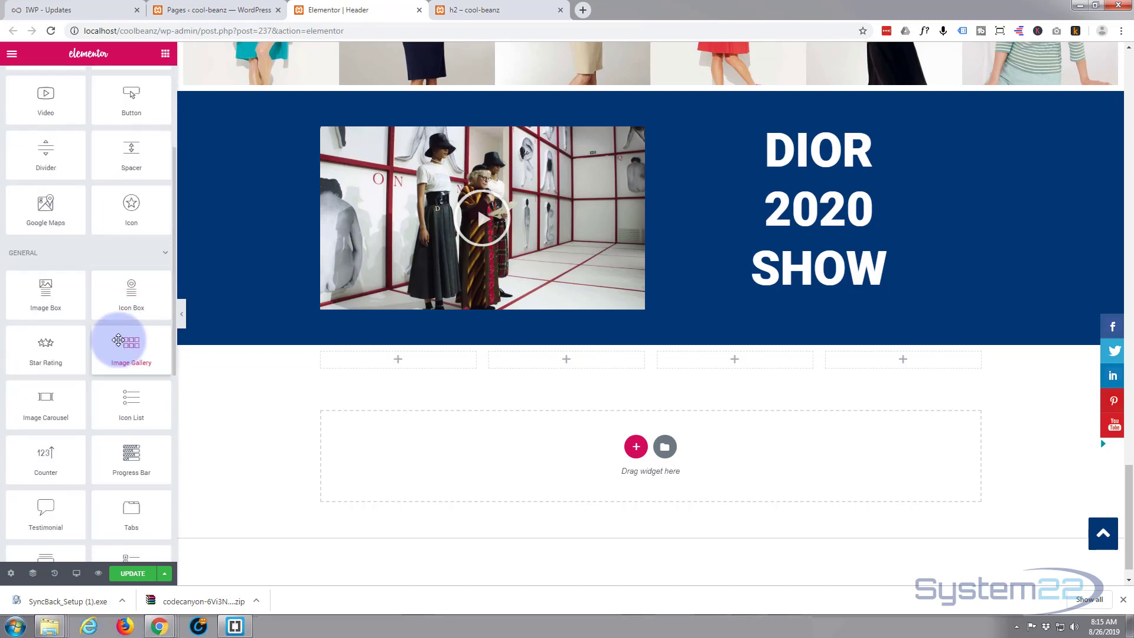
pyautogui.moveTo(47, 460); pyautogui.dragTo(419, 361)
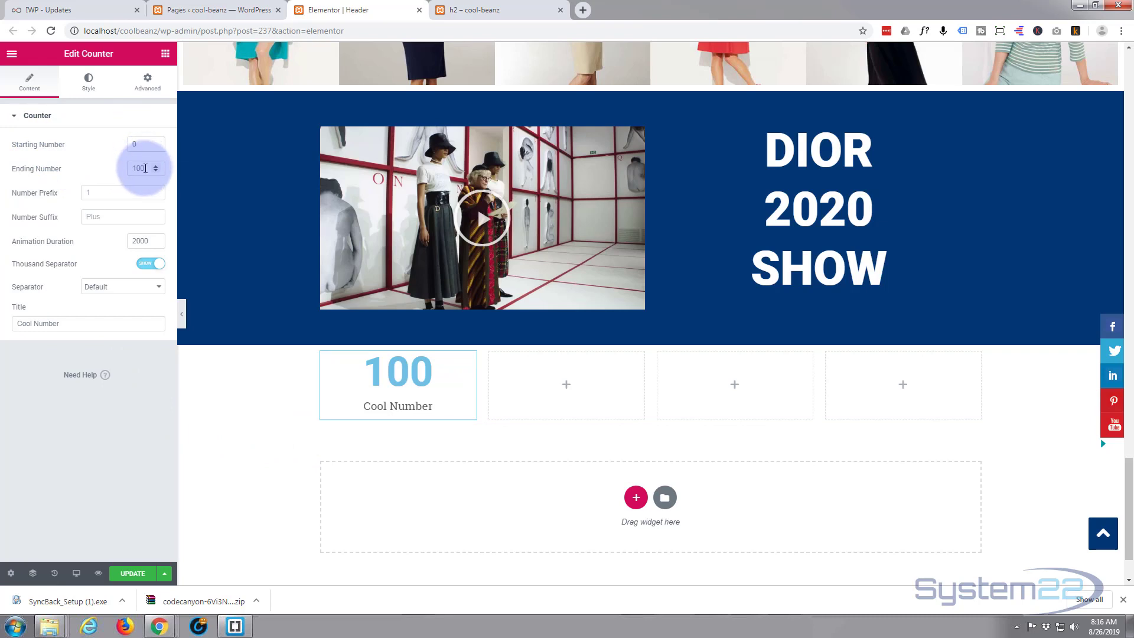
# Set the counter's ending number to 1234 without a thousand separator and its title to Dresses.
pyautogui.doubleClick(129, 169)
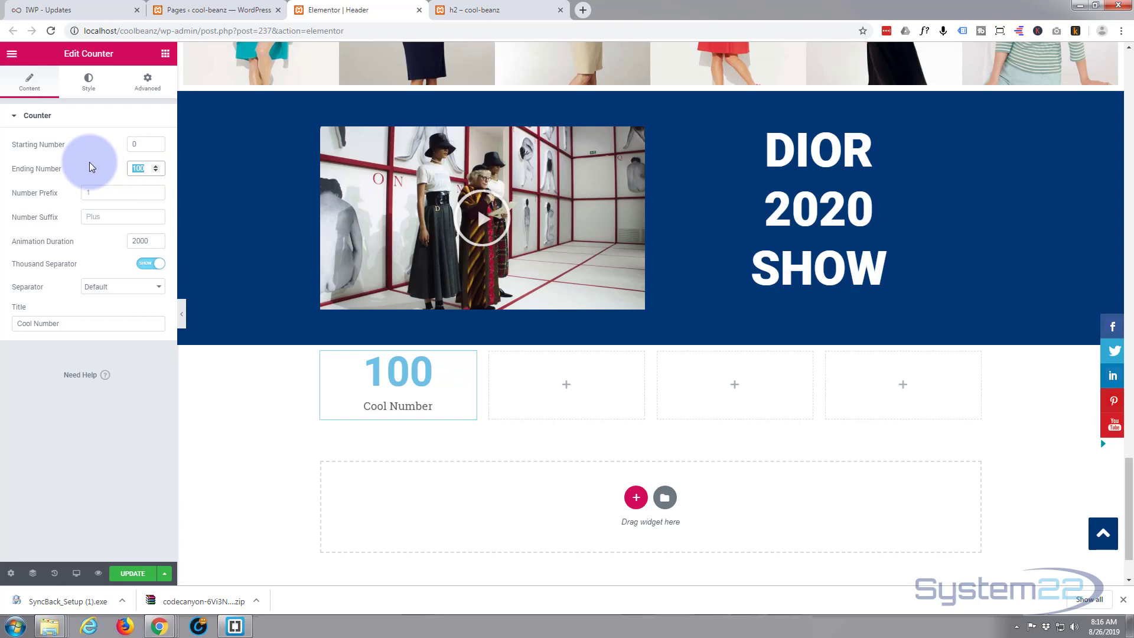
pyautogui.write('1234')
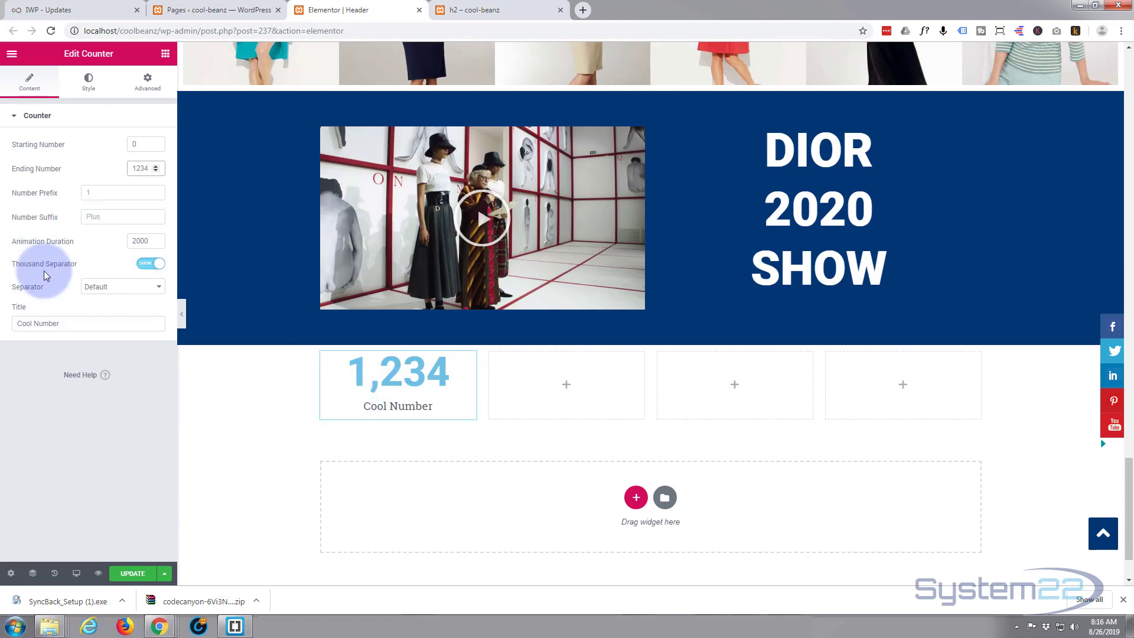
pyautogui.click(148, 264)
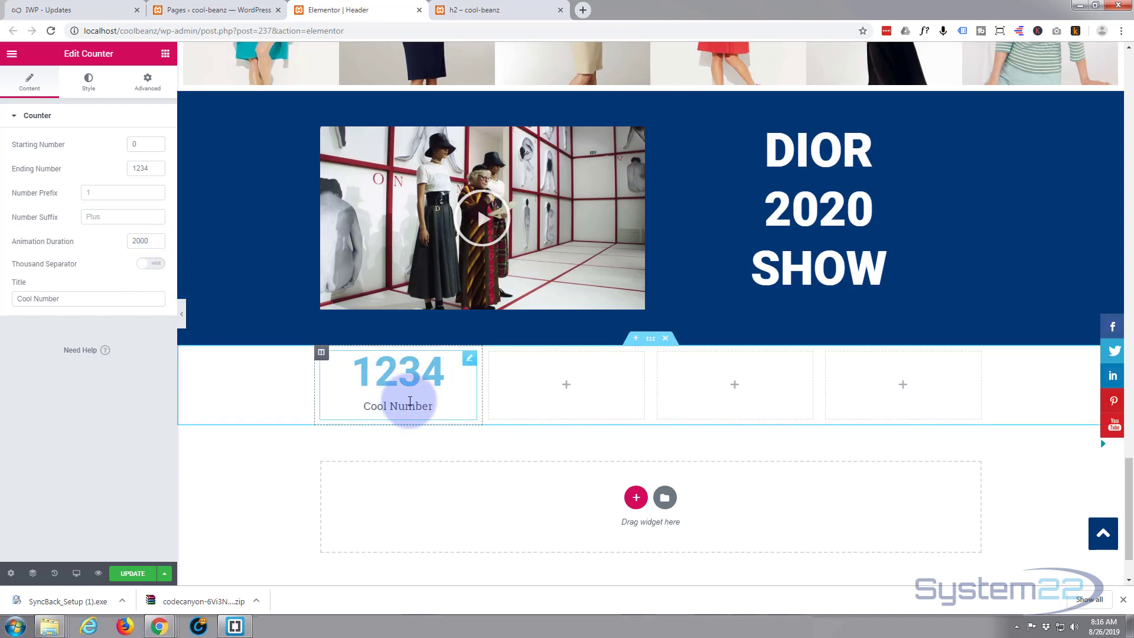
pyautogui.click(71, 299)
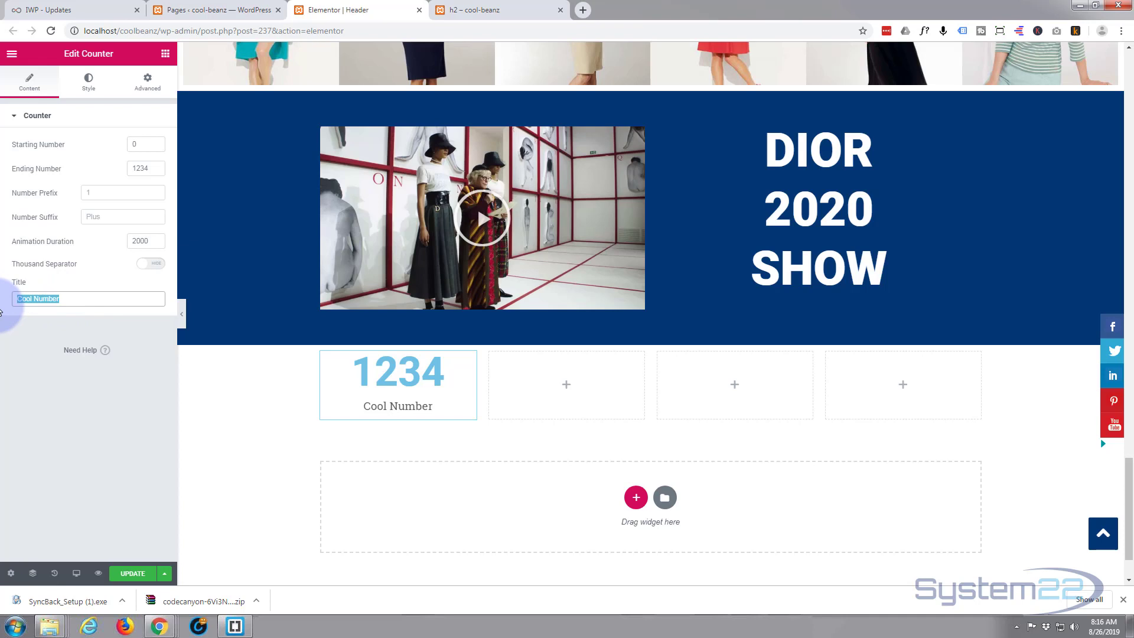
pyautogui.write('Dresses')
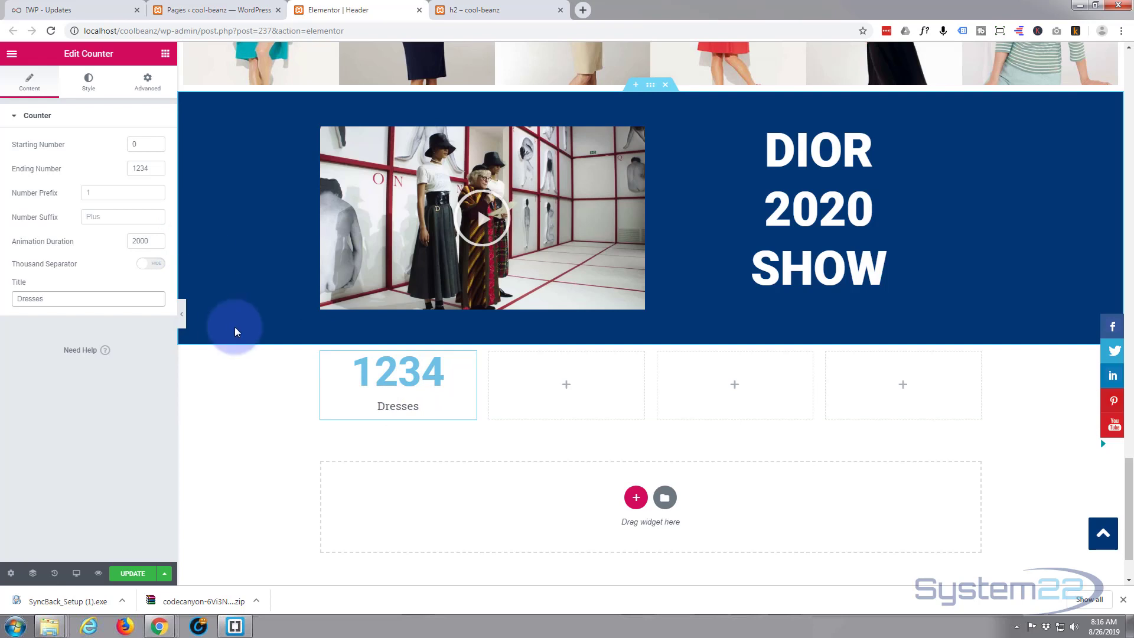
# Inspect the blue Dior 2020 Show section on the h2 preview page to find its background colour code.
pyautogui.rightClick(218, 260)
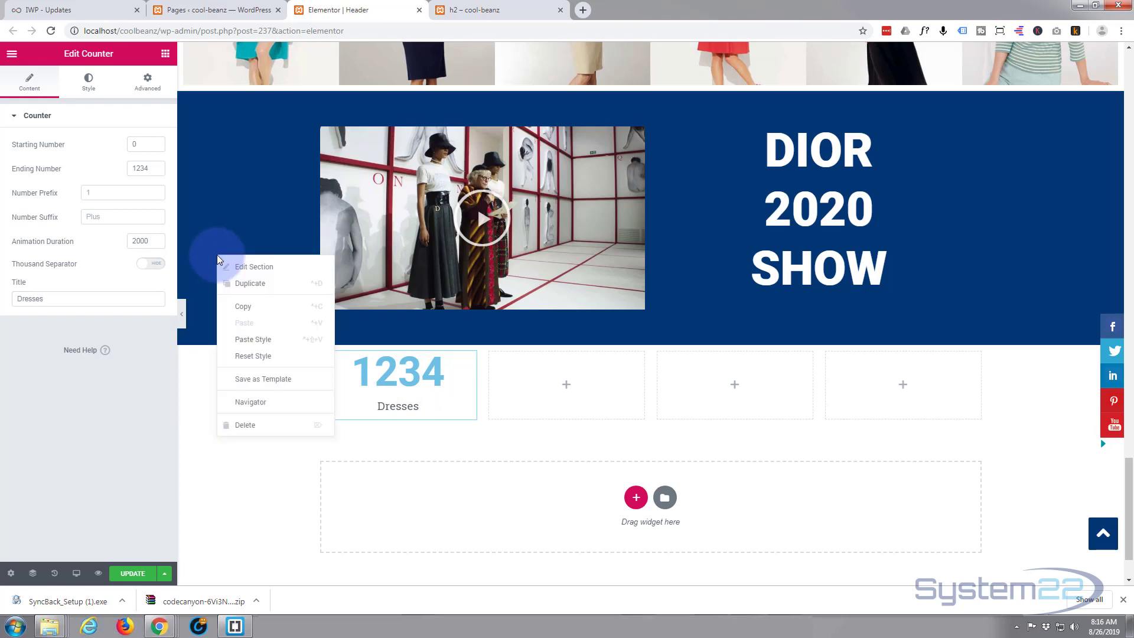
pyautogui.click(218, 206)
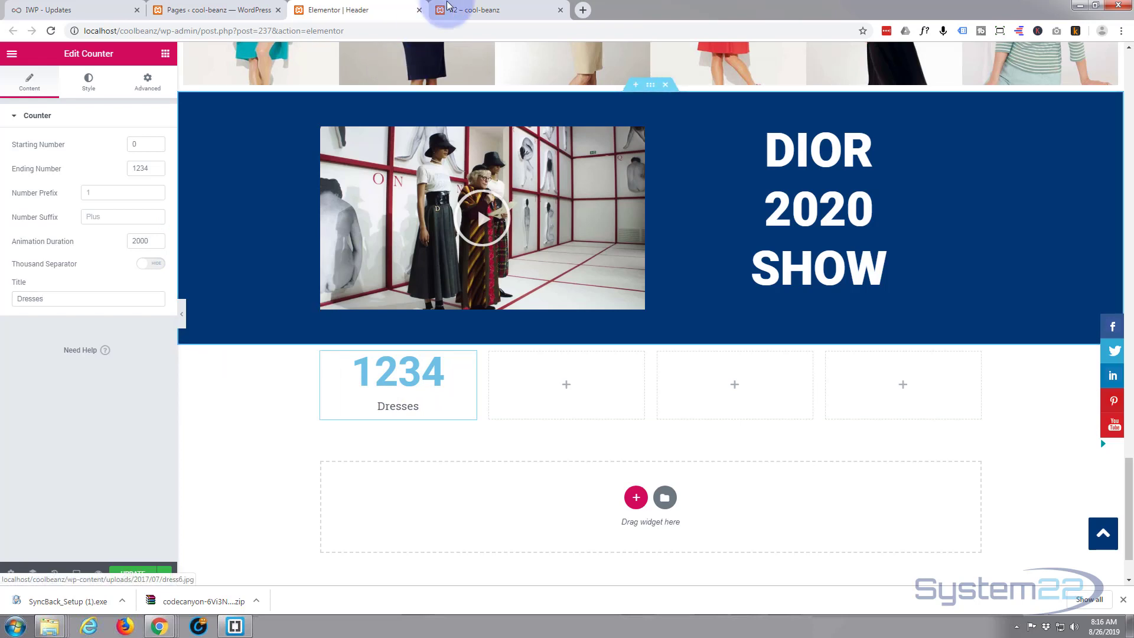
pyautogui.click(482, 13)
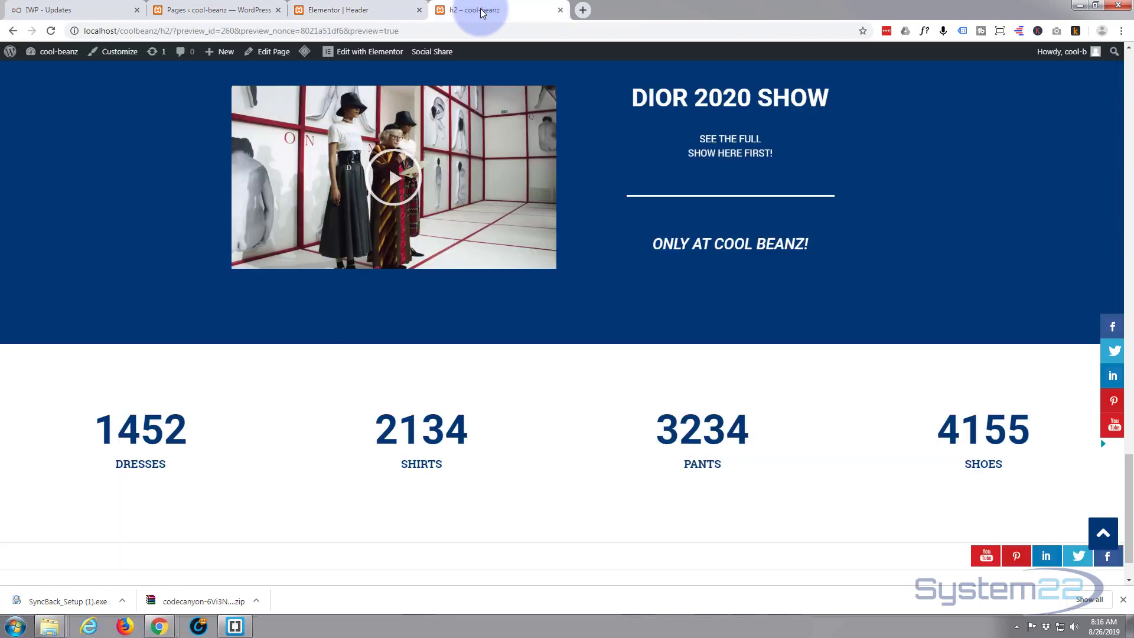
pyautogui.rightClick(62, 235)
pyautogui.click(92, 401)
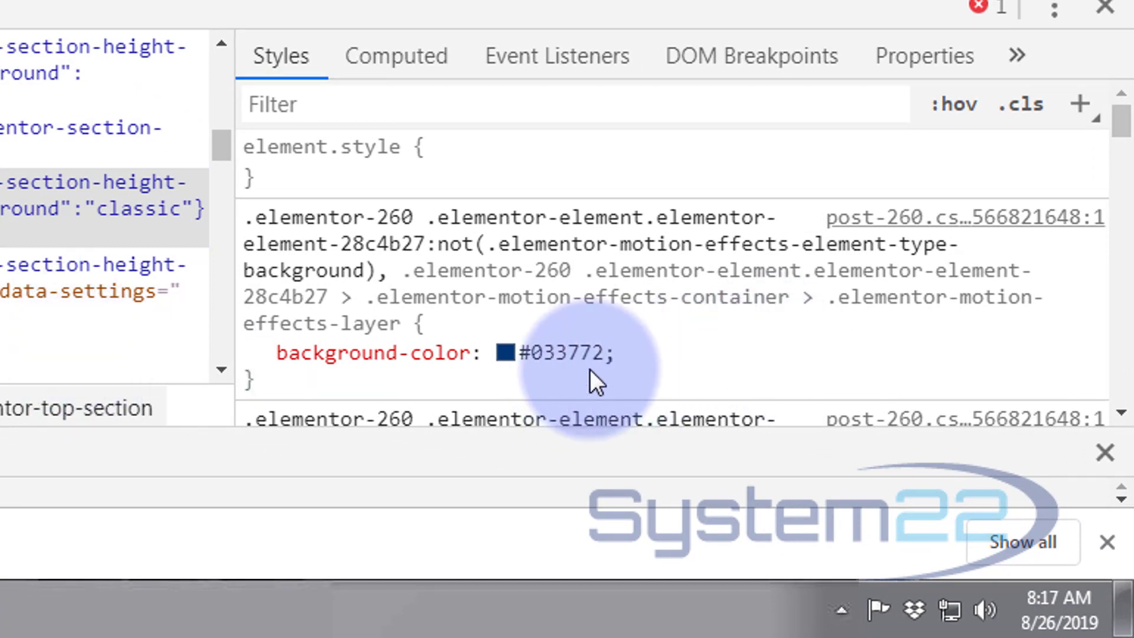
# Copy the section's background colour code #033772, close the page inspector and return to the Elementor editor.
pyautogui.click(554, 350)
pyautogui.hotkey('ctrl', 'c')
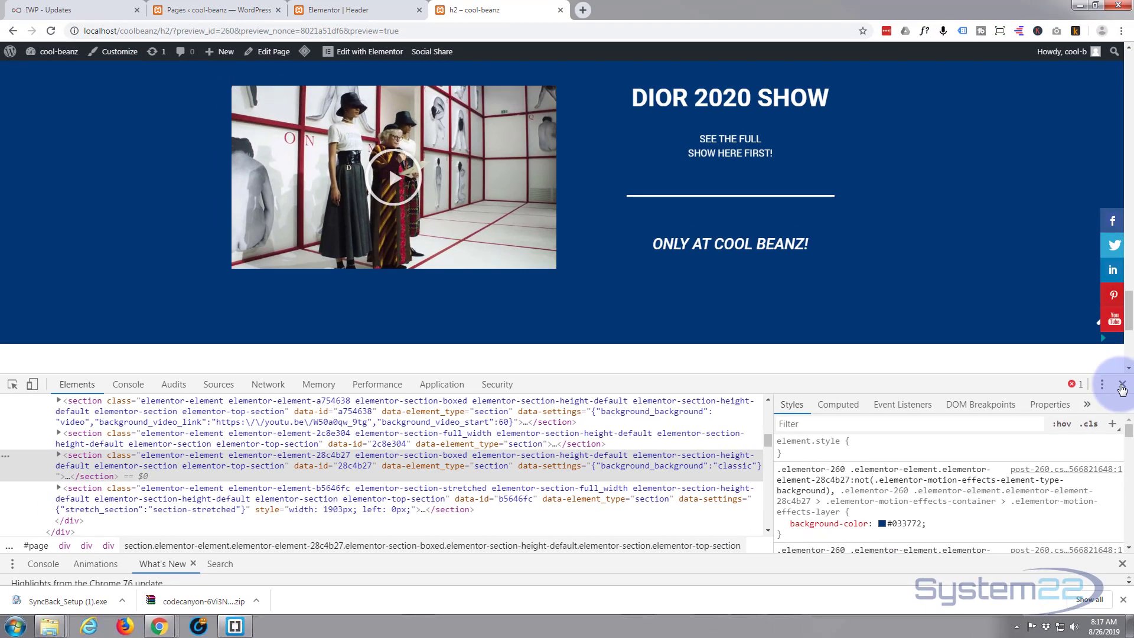
pyautogui.click(1106, 17)
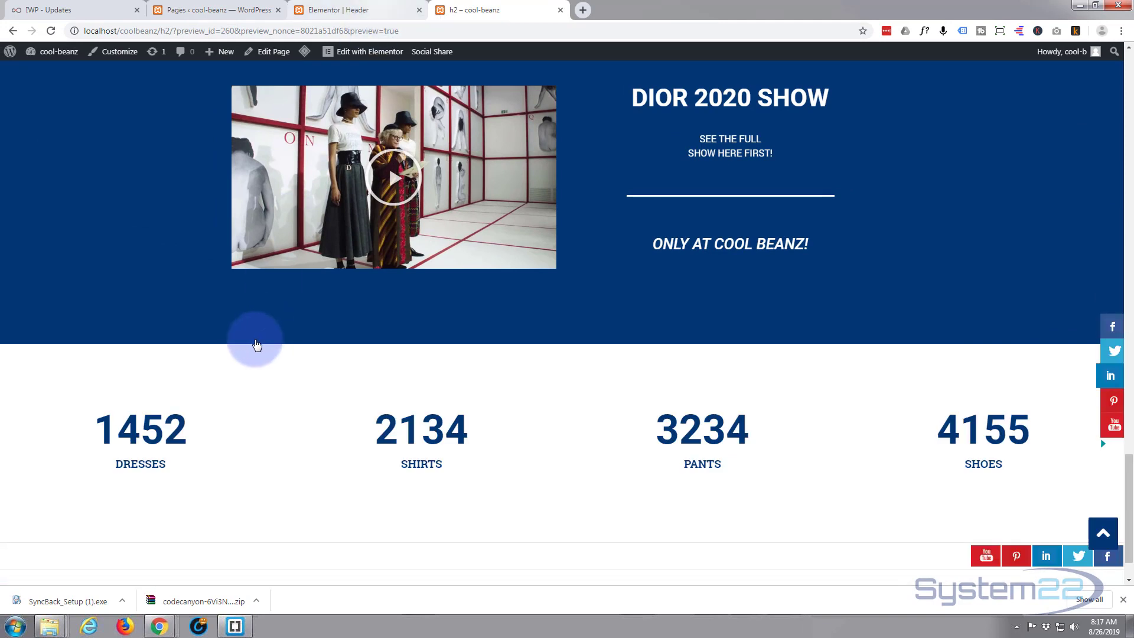
pyautogui.hotkey('ctrl', 'shift', 'Tab')
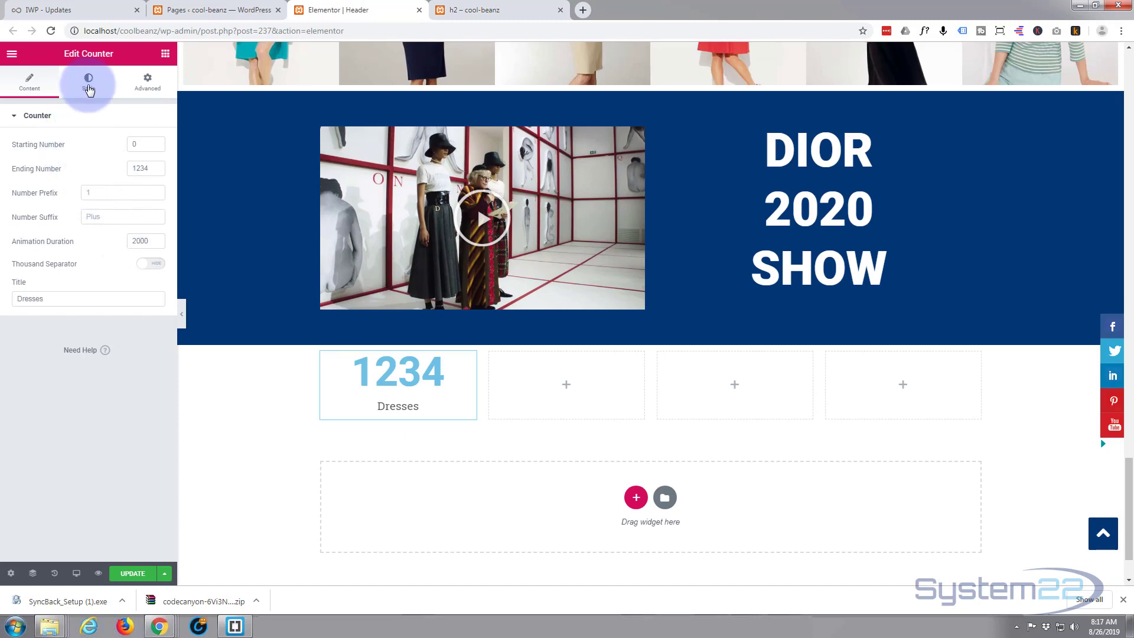
# Set the text colour of the Dresses counter's number to the copied #033772.
pyautogui.click(87, 86)
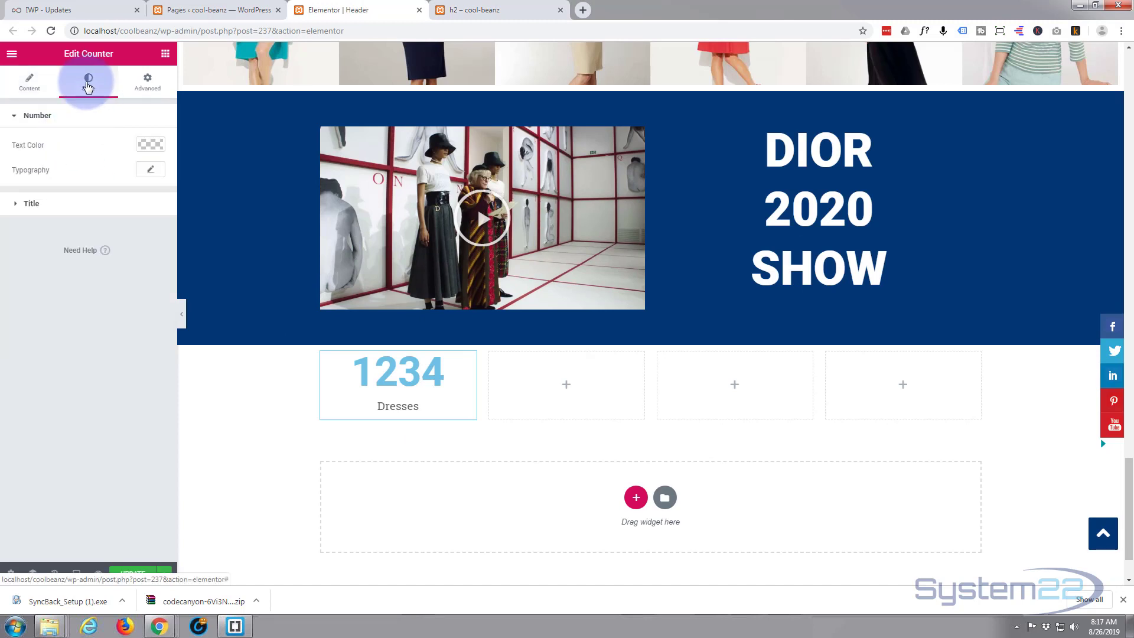
pyautogui.click(151, 145)
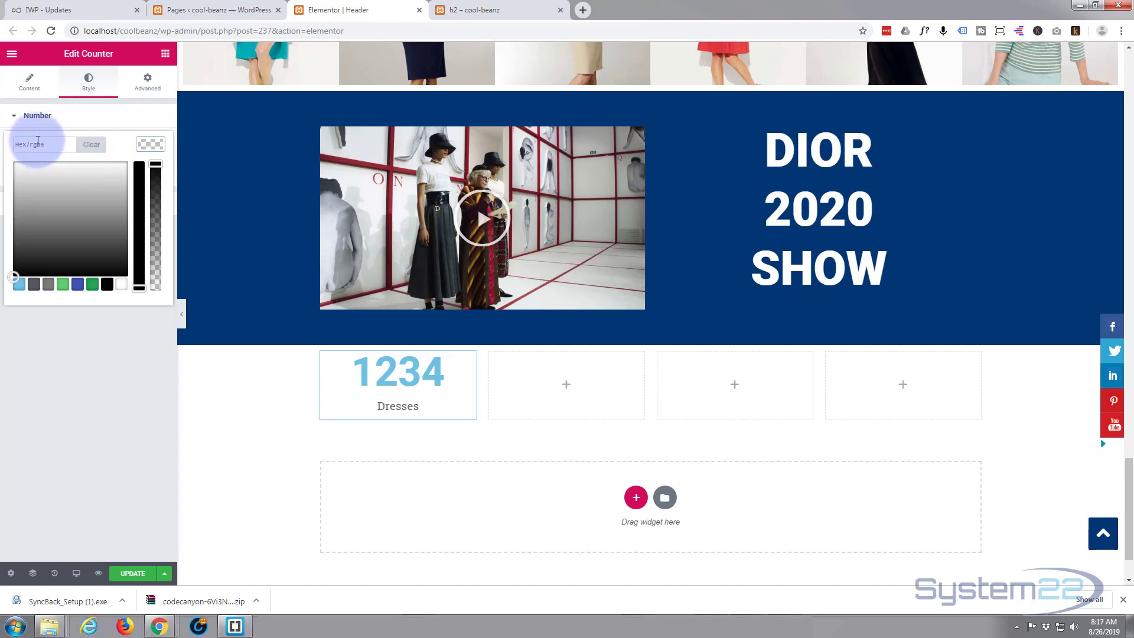
pyautogui.click(19, 144)
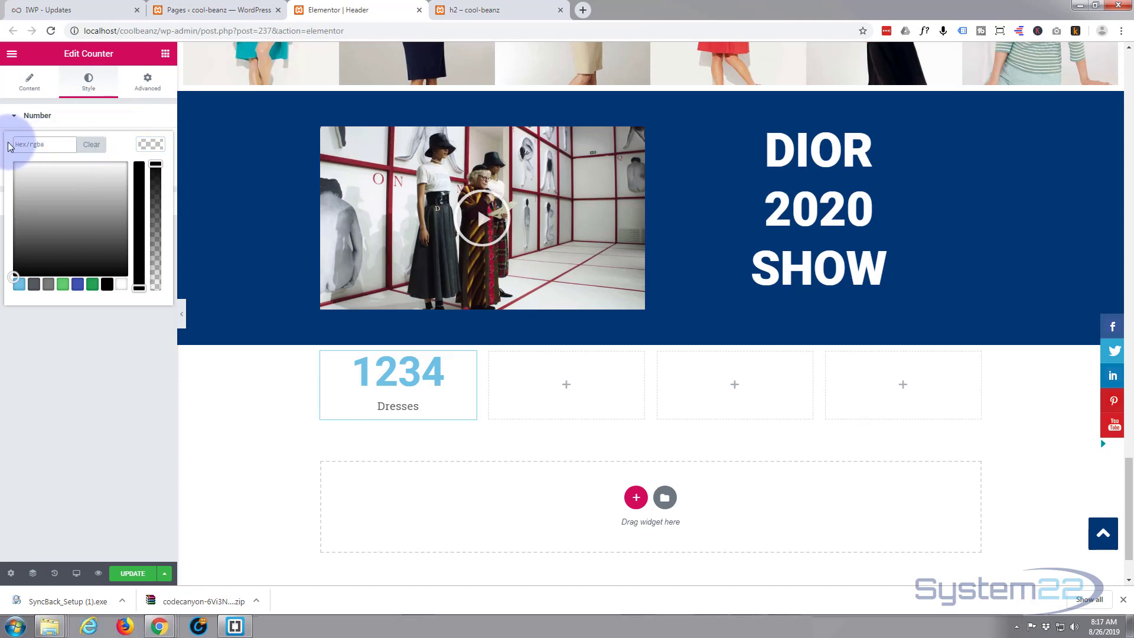
pyautogui.hotkey('ctrl', 'v')
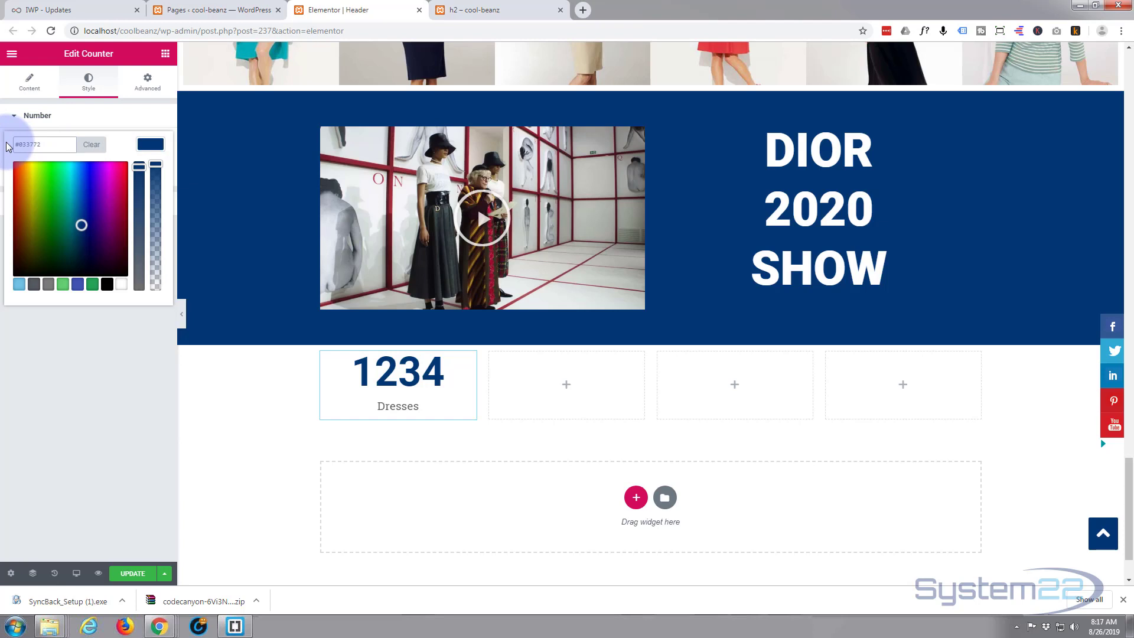
pyautogui.click(433, 387)
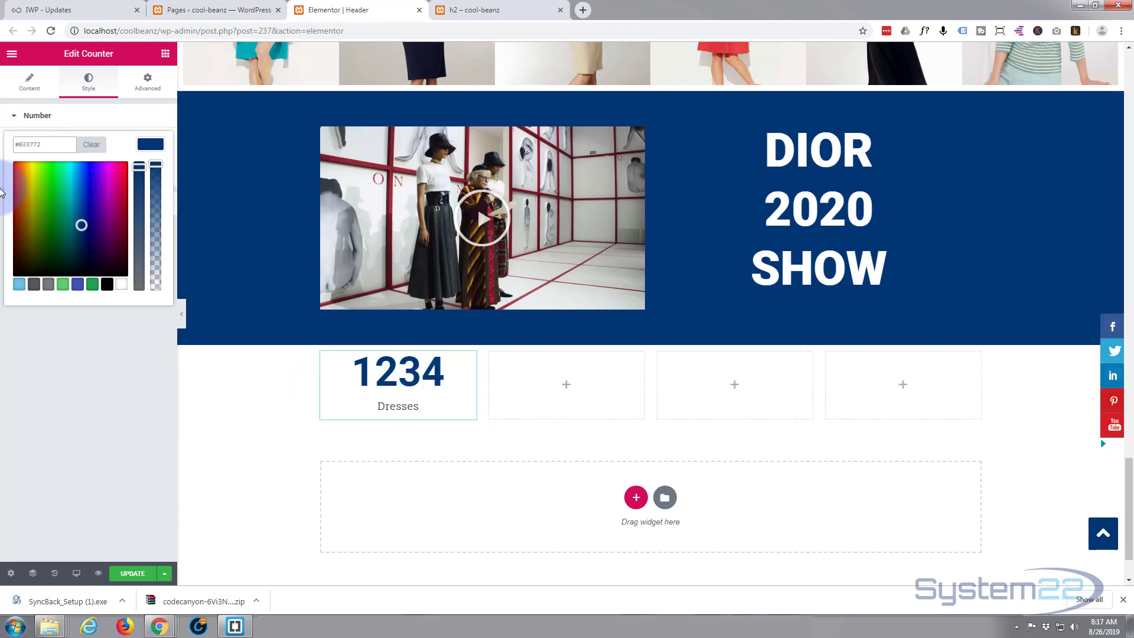
pyautogui.click(155, 151)
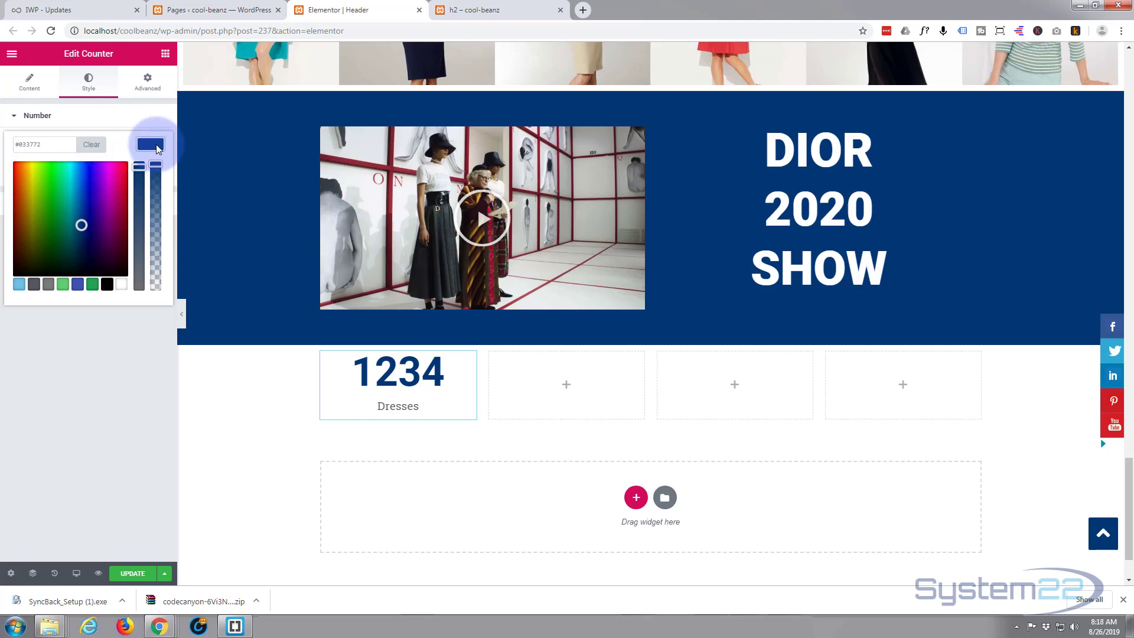
pyautogui.click(157, 148)
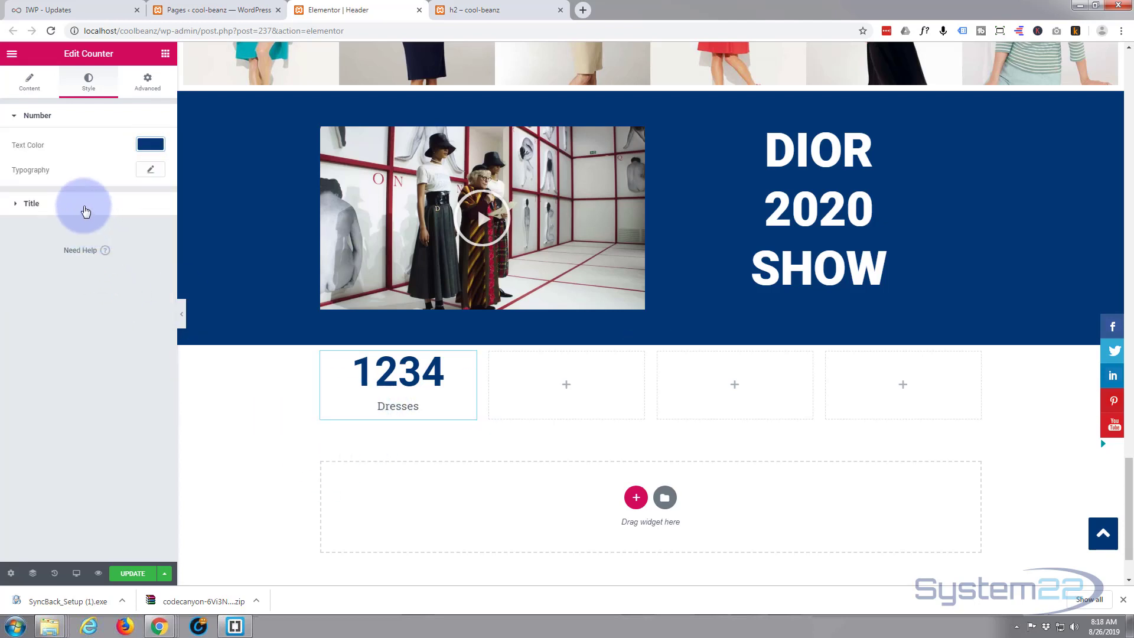
# Set the text colour of the Dresses counter's title to #033772.
pyautogui.click(85, 207)
pyautogui.click(147, 177)
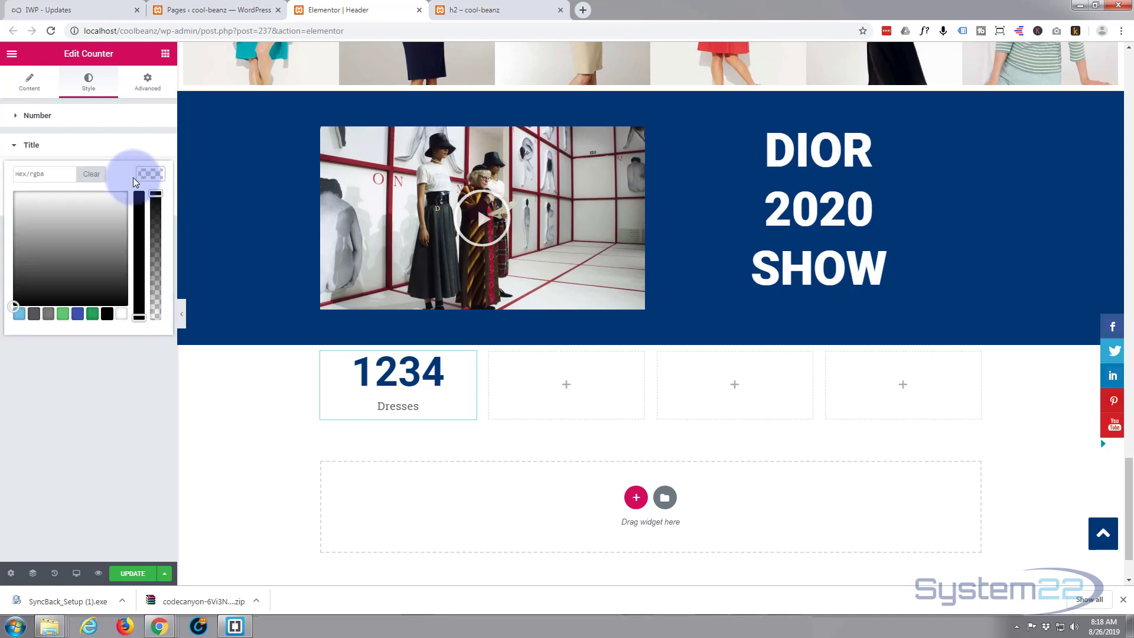
pyautogui.hotkey('ctrl', 'v')
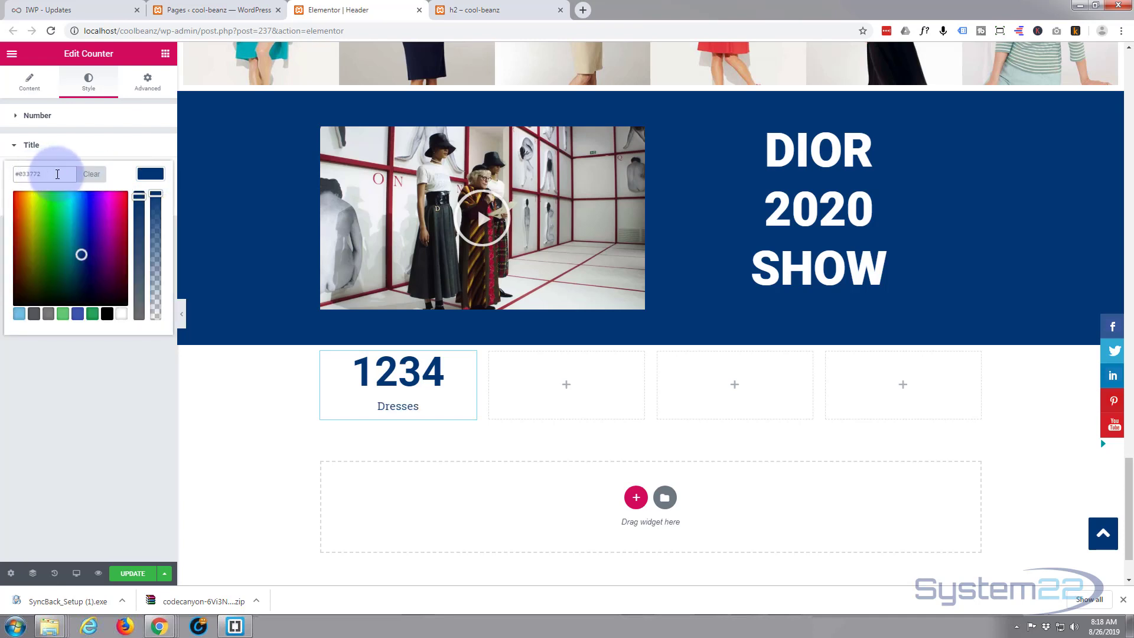
pyautogui.click(149, 173)
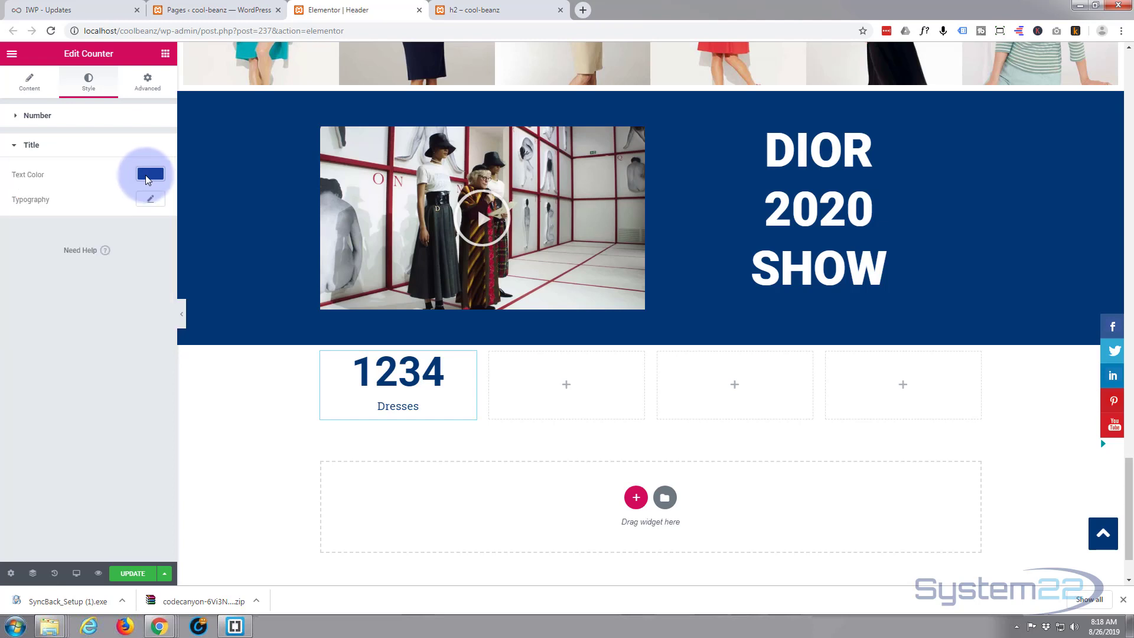
# Set the typography of the Dresses counter's title to Bold weight and Uppercase transform.
pyautogui.click(150, 200)
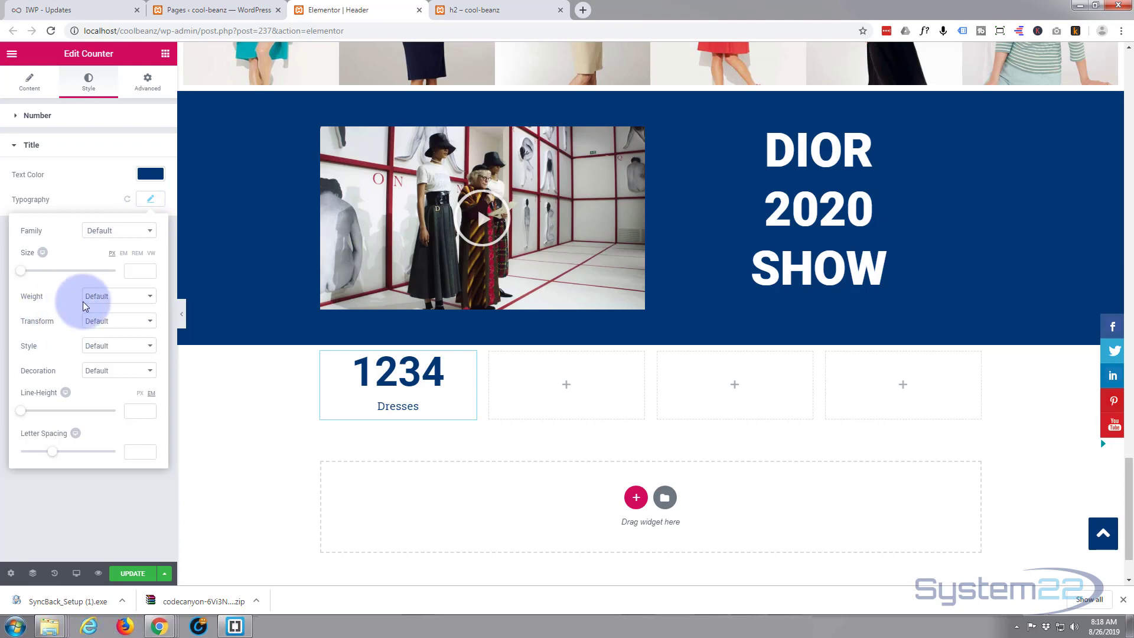
pyautogui.click(150, 301)
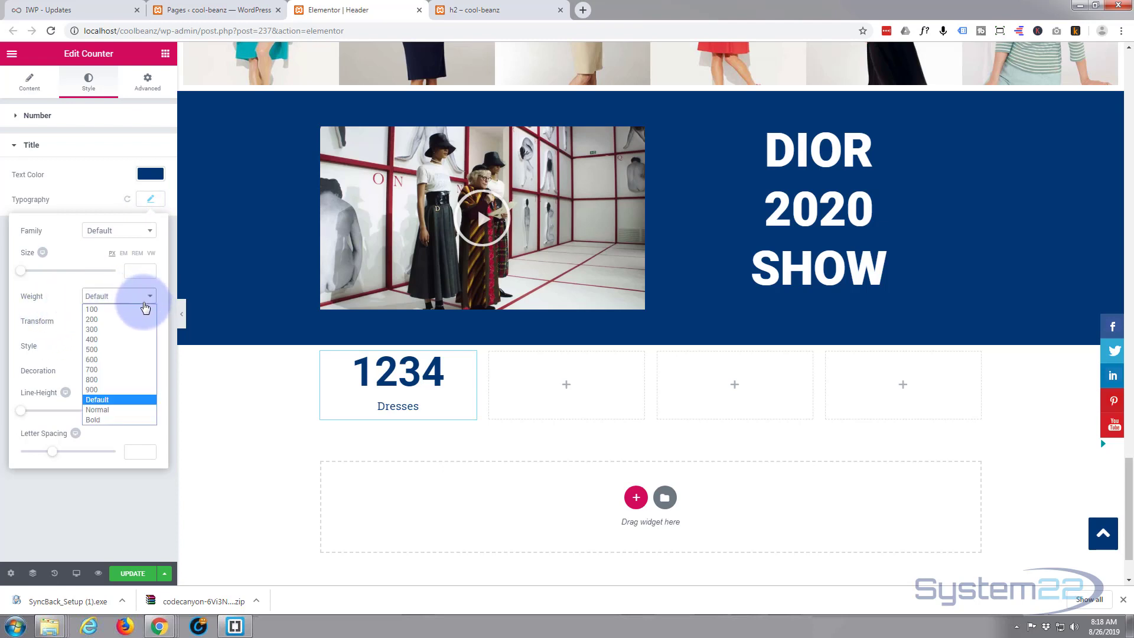
pyautogui.click(109, 425)
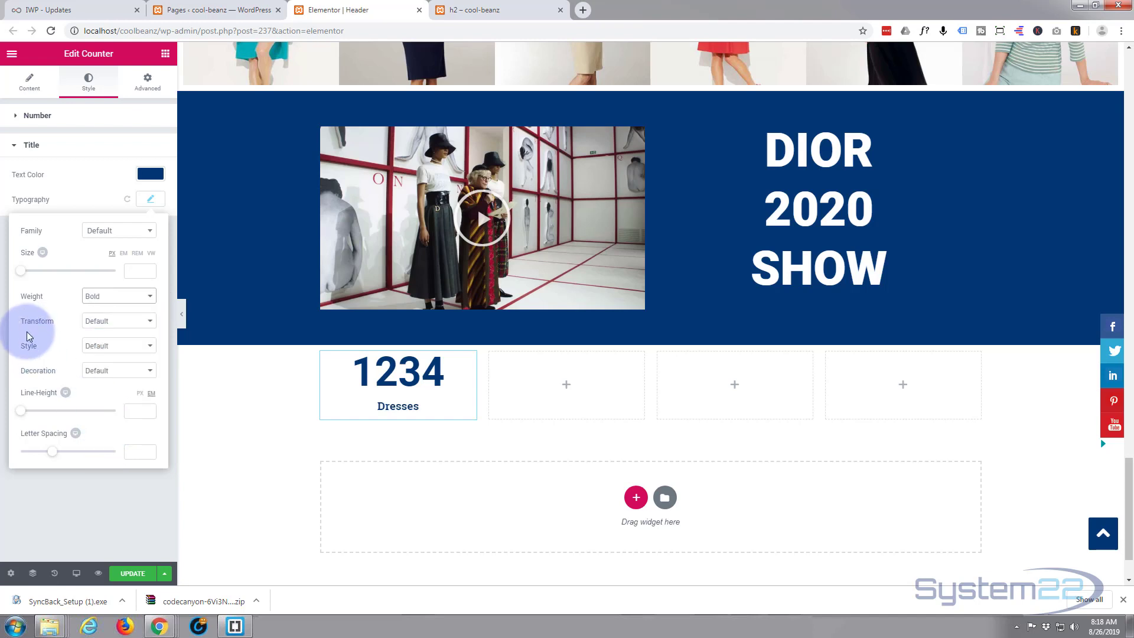
pyautogui.click(149, 321)
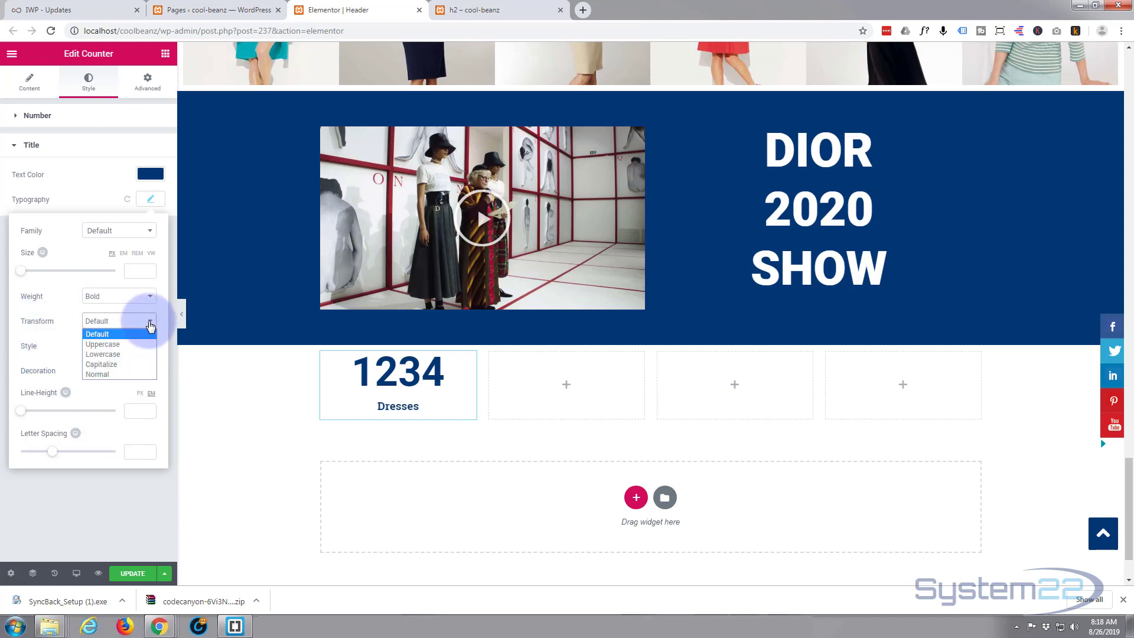
pyautogui.click(139, 344)
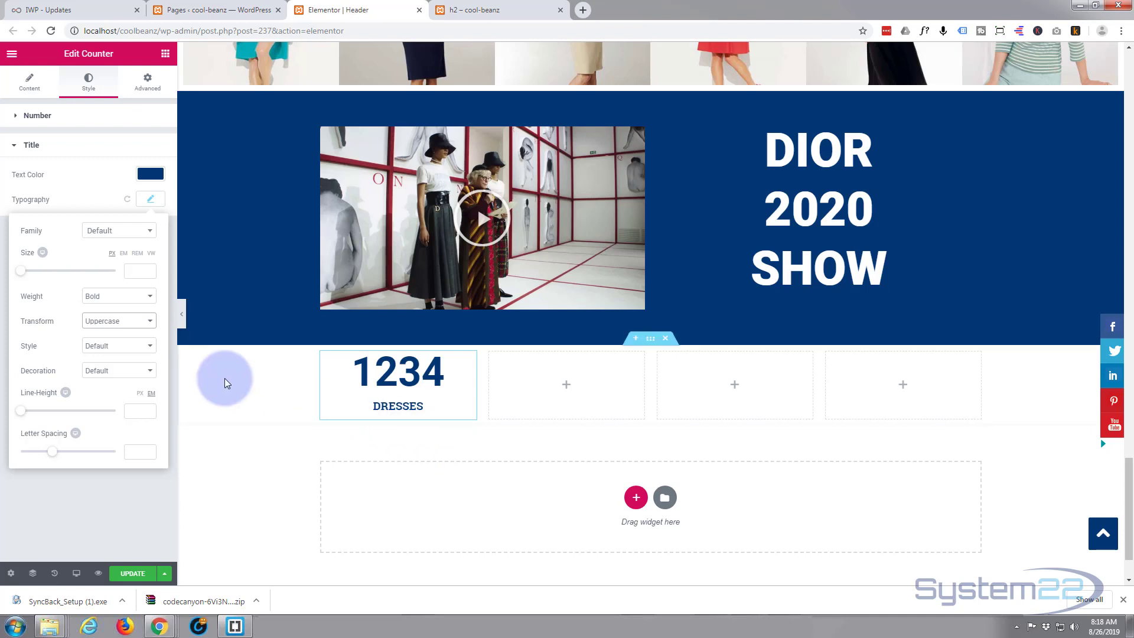
# Unlink the Dresses counter's padding values and set its top and bottom padding to 100 px.
pyautogui.click(151, 83)
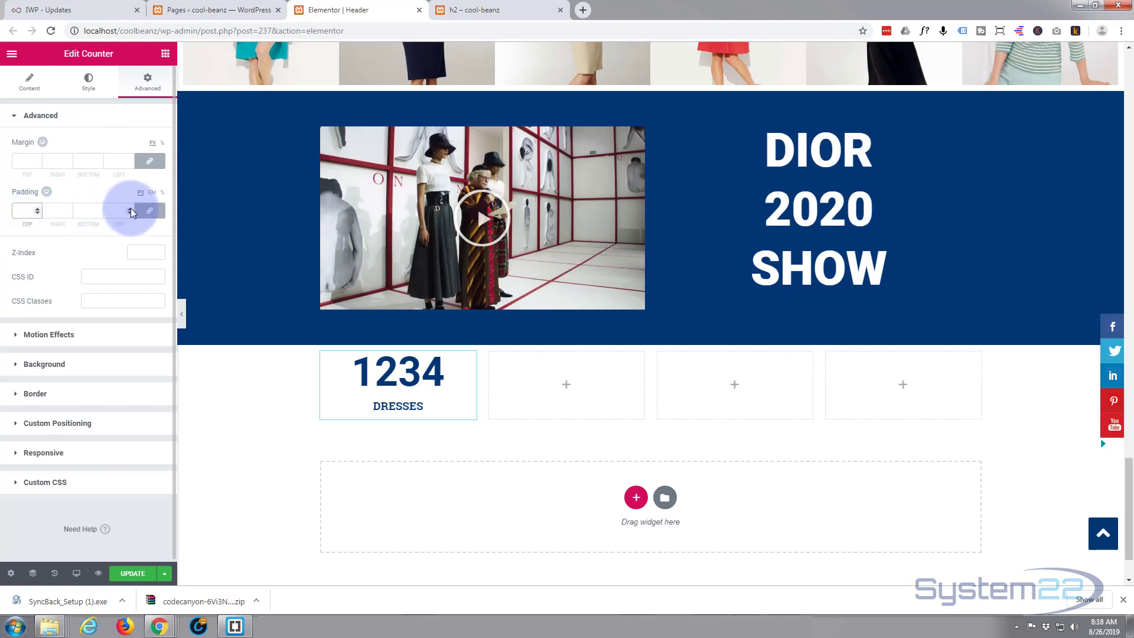
pyautogui.click(150, 213)
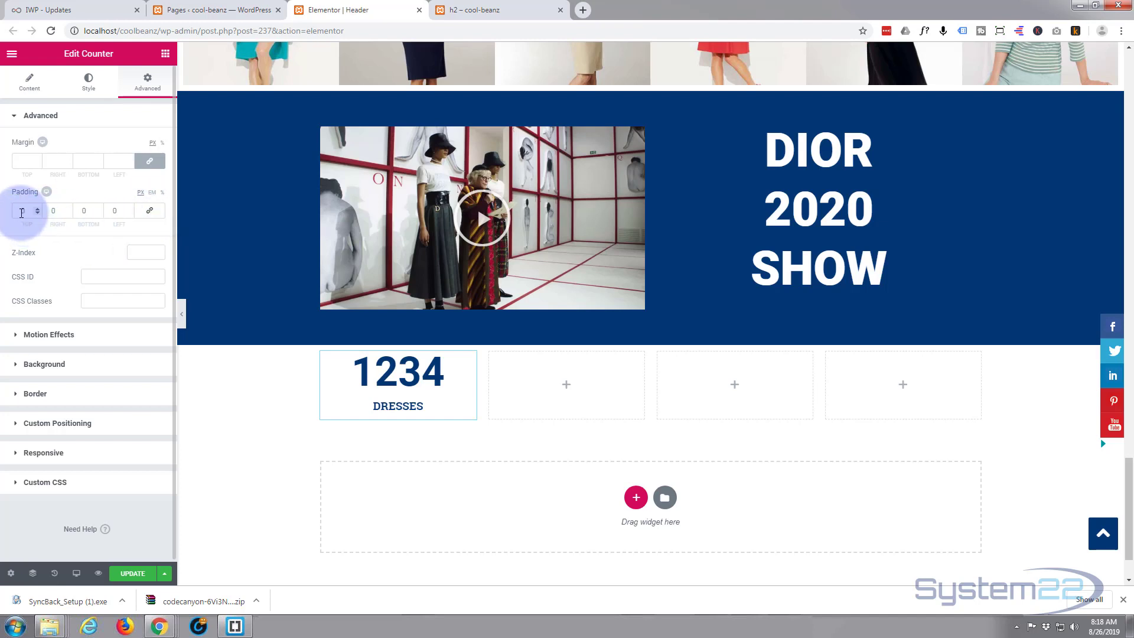
pyautogui.write('1')
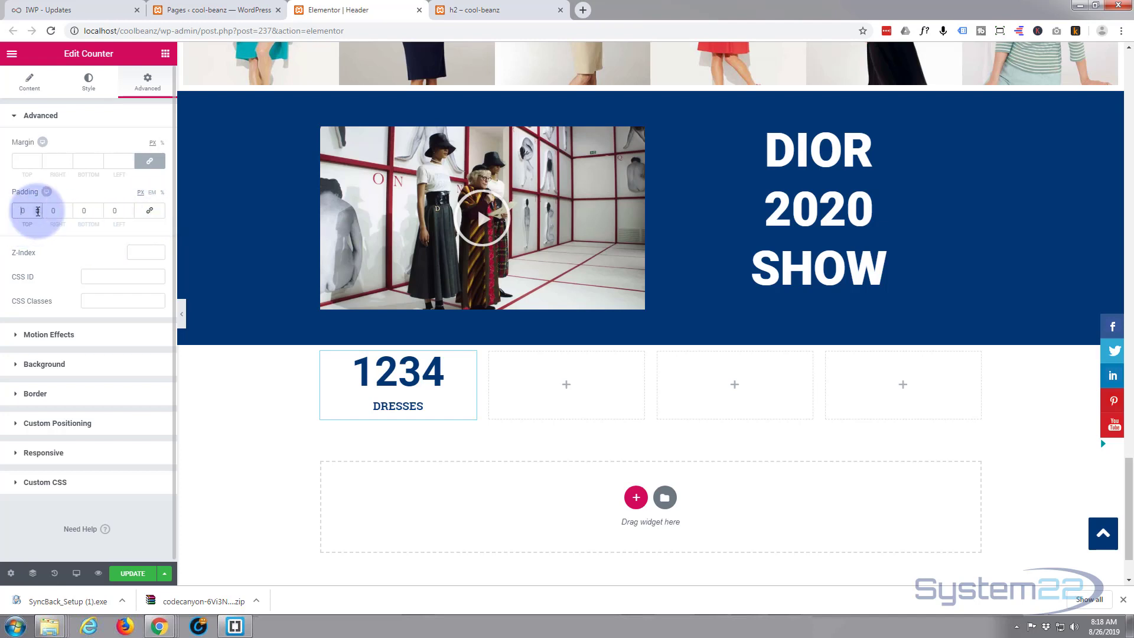
pyautogui.write('00')
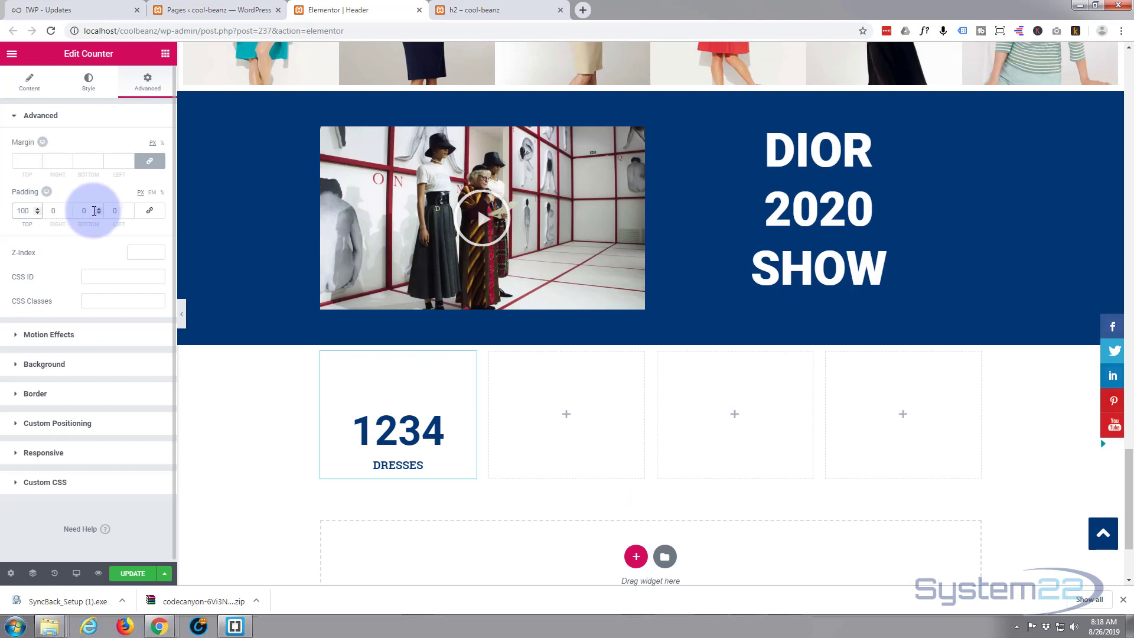
pyautogui.write('10')
pyautogui.click(76, 267)
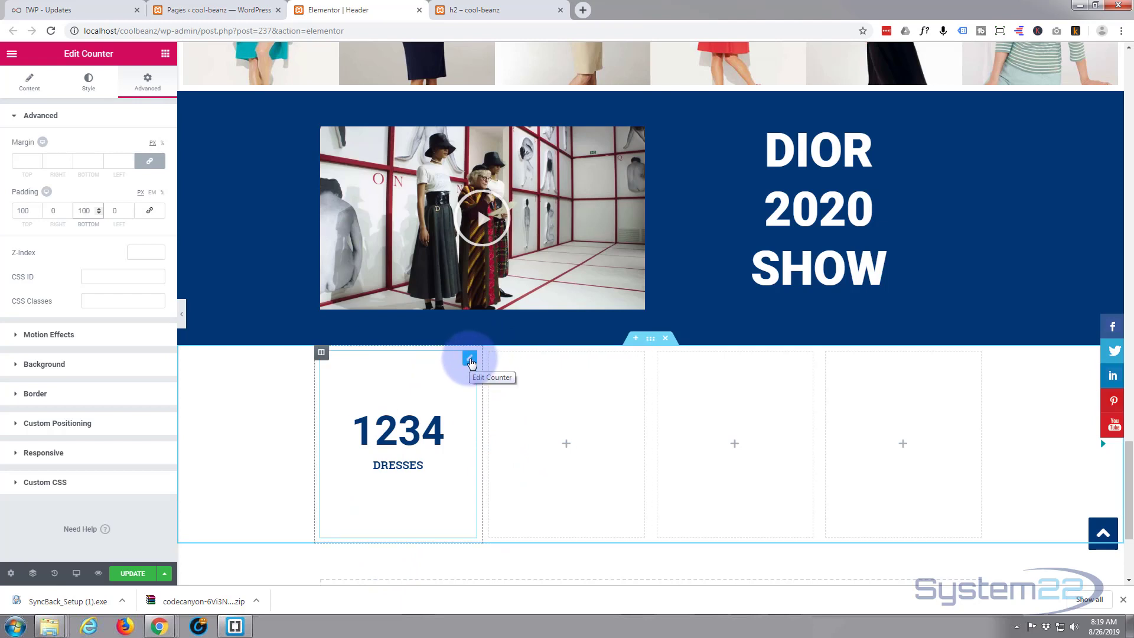
# Duplicate the Dresses counter and move one copy into the second column of the section.
pyautogui.rightClick(470, 361)
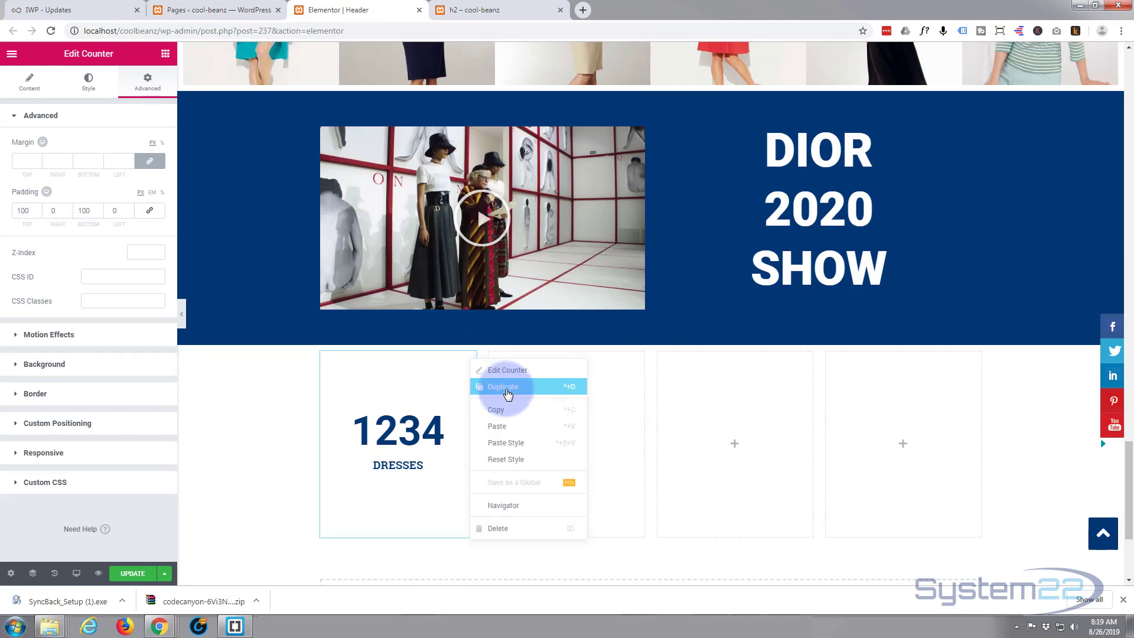
pyautogui.click(507, 394)
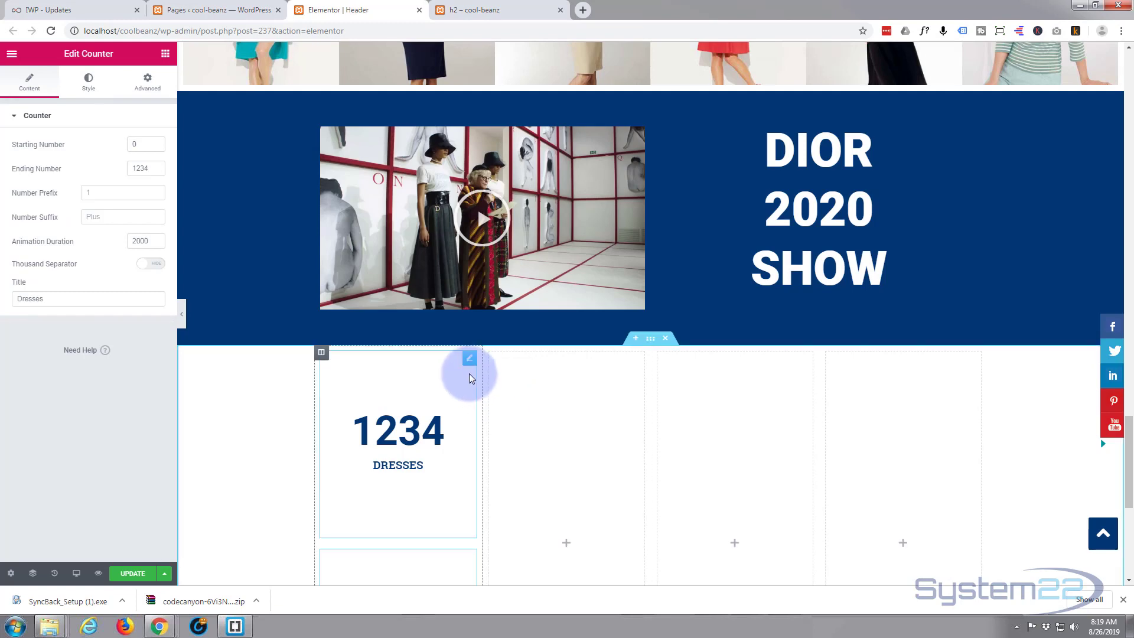
pyautogui.scroll(-3, 446, 408)
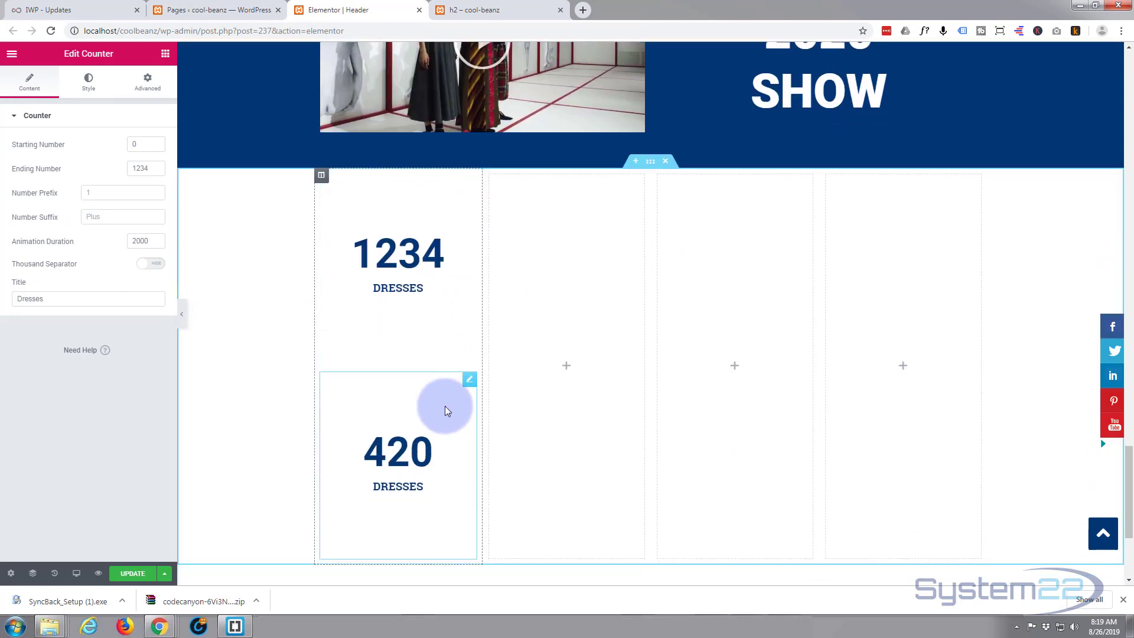
pyautogui.scroll(2, 446, 404)
pyautogui.scroll(2, 455, 413)
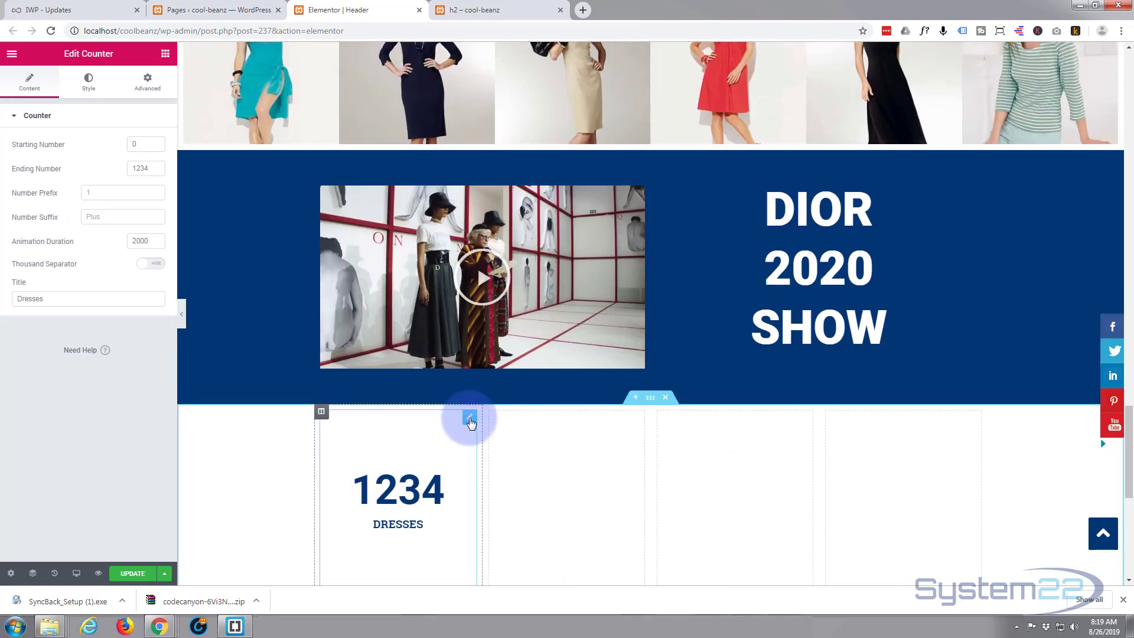
pyautogui.moveTo(584, 430); pyautogui.dragTo(601, 437)
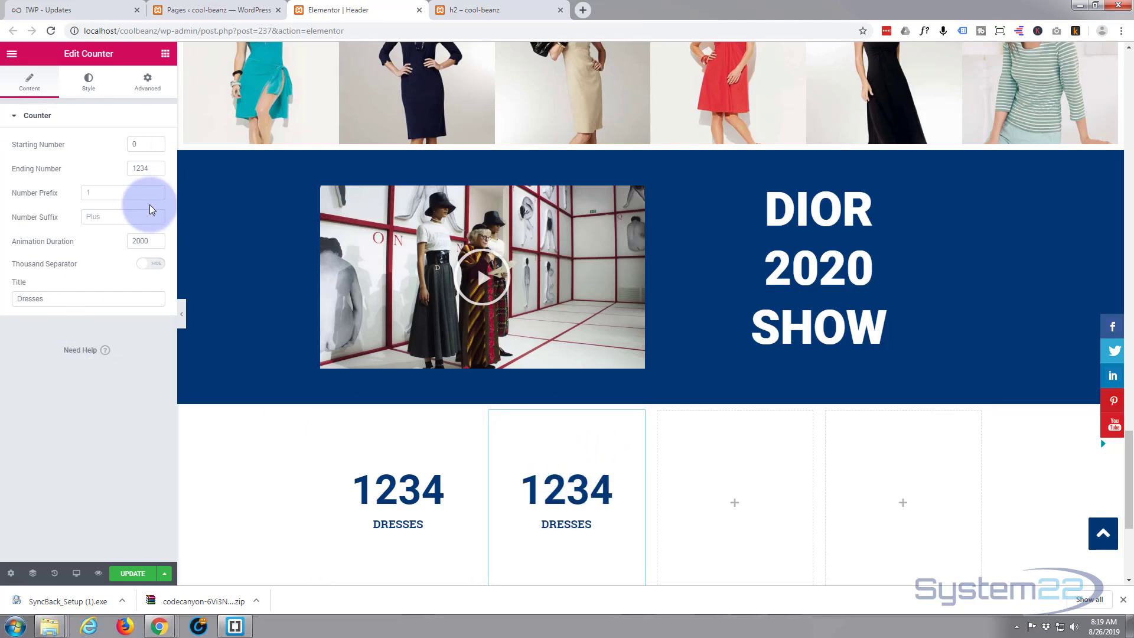
# Set the second column counter's title to Shirts, its ending number to 2565 and its animation duration to 3000.
pyautogui.moveTo(46, 297); pyautogui.dragTo(21, 299)
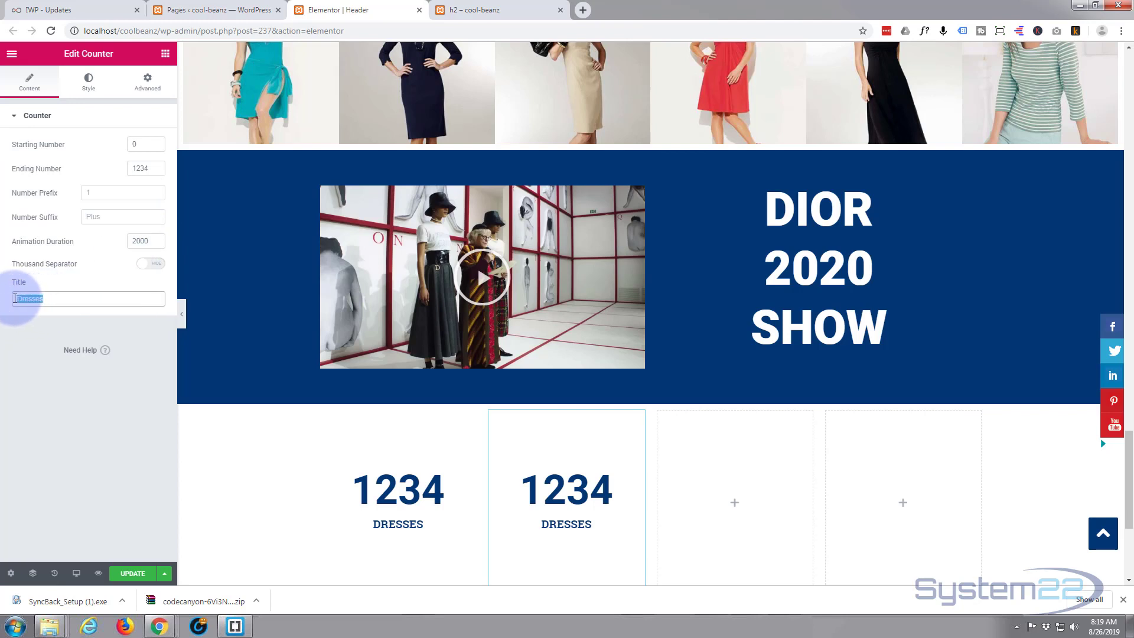
pyautogui.write('Shi')
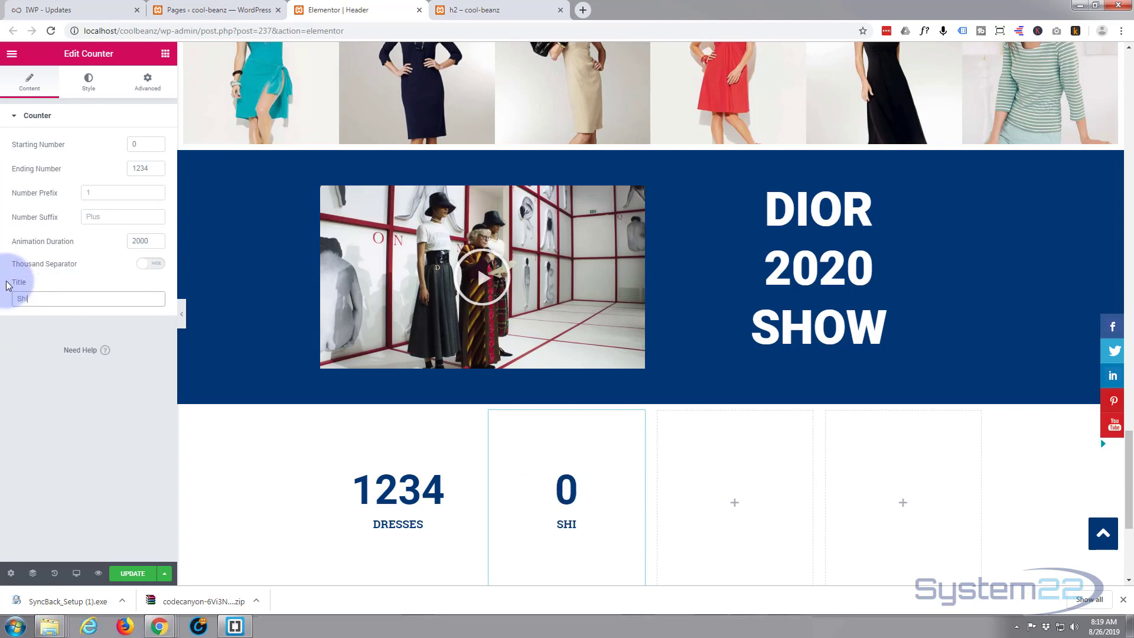
pyautogui.write('rts')
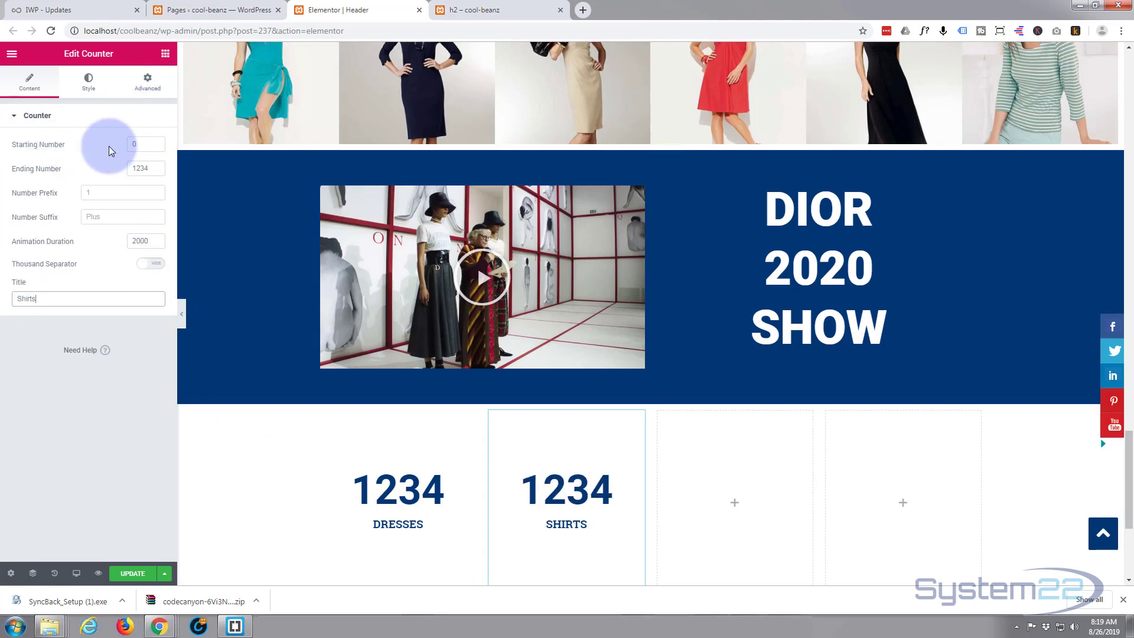
pyautogui.moveTo(135, 168); pyautogui.dragTo(150, 169)
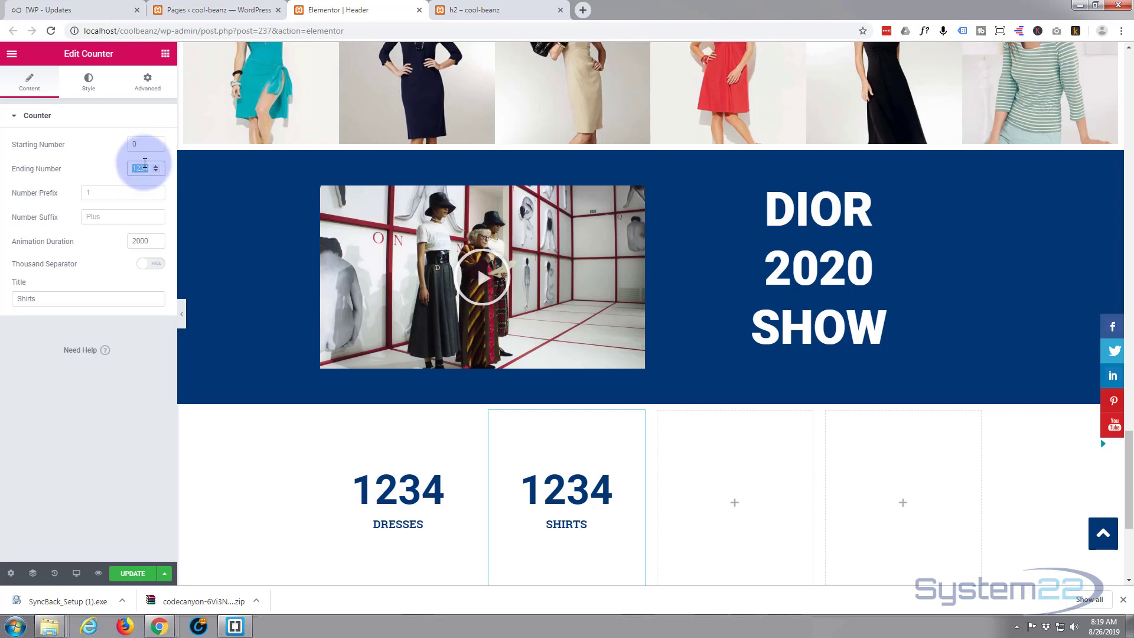
pyautogui.write('2565')
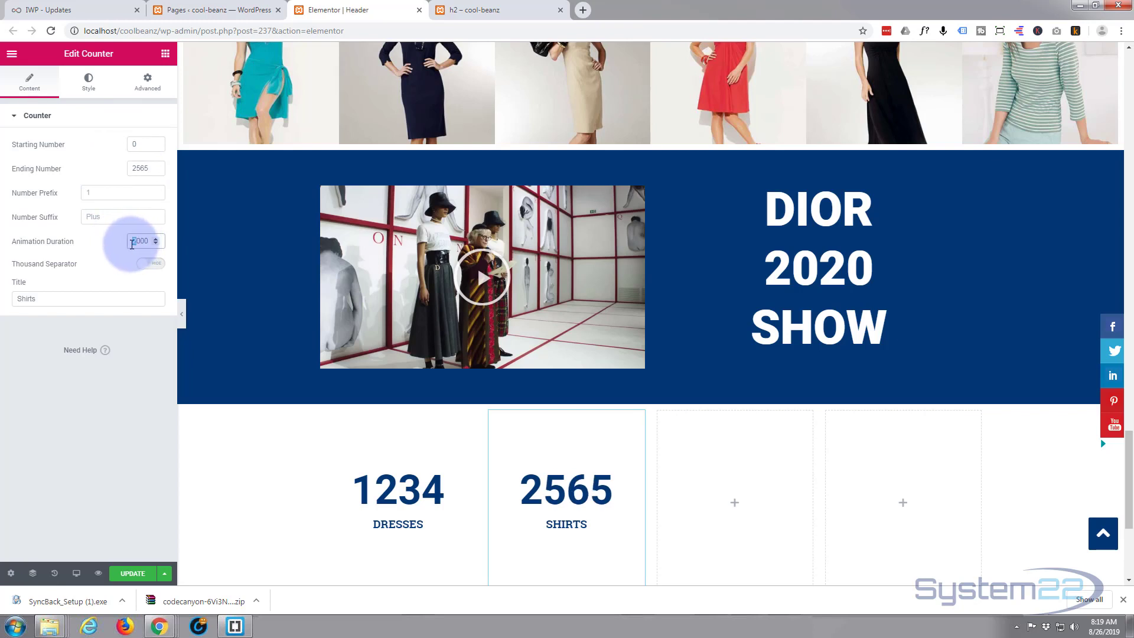
pyautogui.write('3')
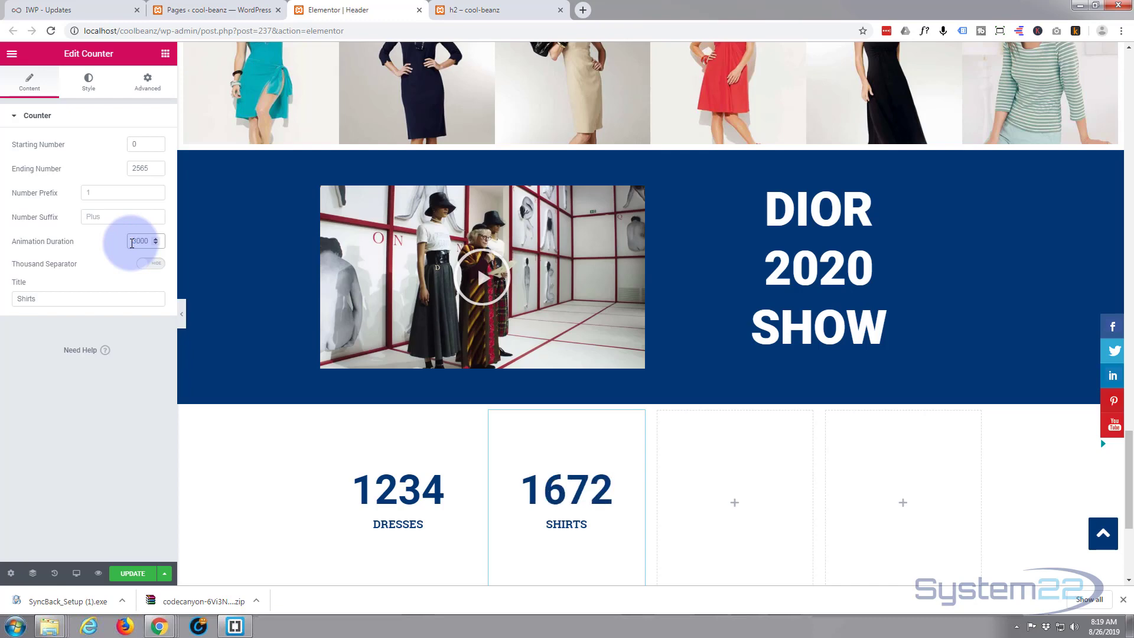
pyautogui.scroll(-1, 347, 475)
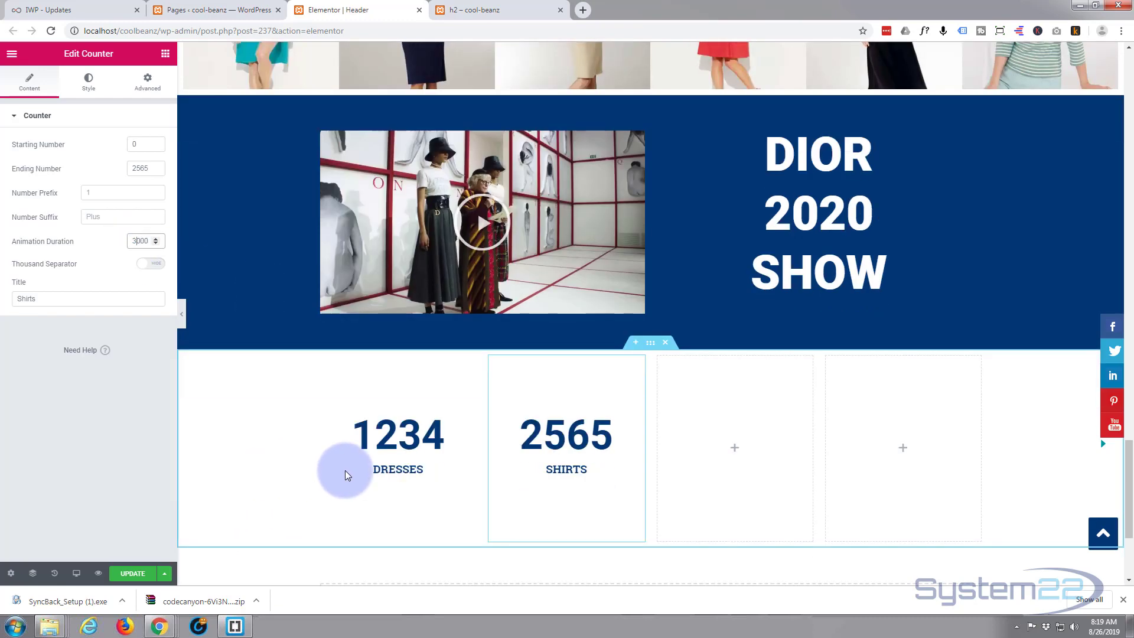
# Give the Shirts counter a solid border with a width of 4 px on all sides.
pyautogui.scroll(-2, 347, 475)
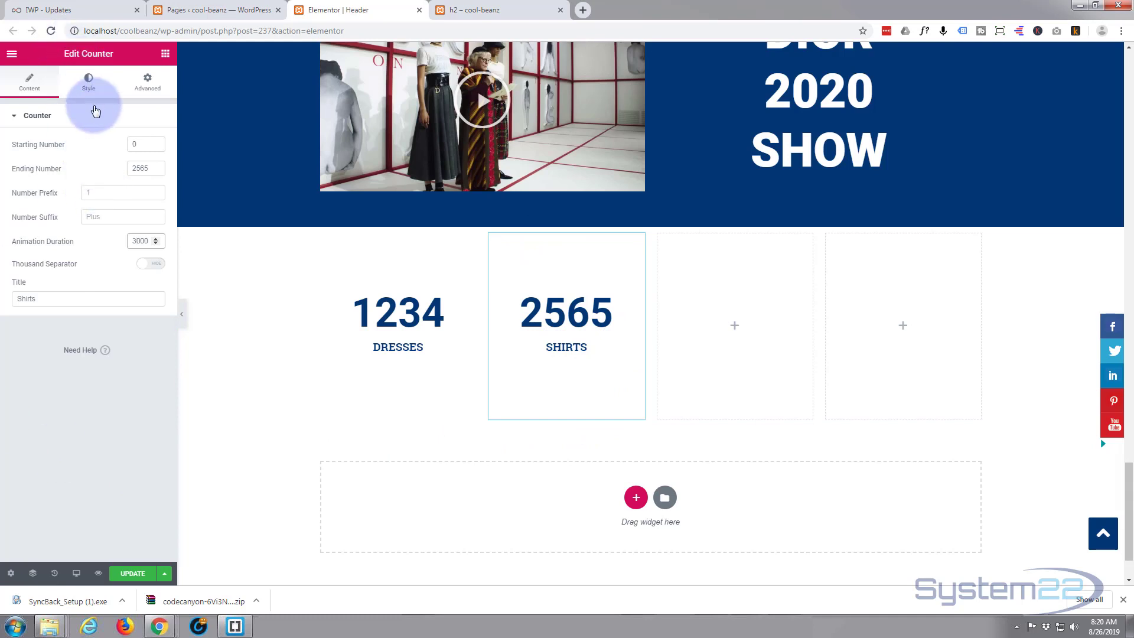
pyautogui.click(90, 86)
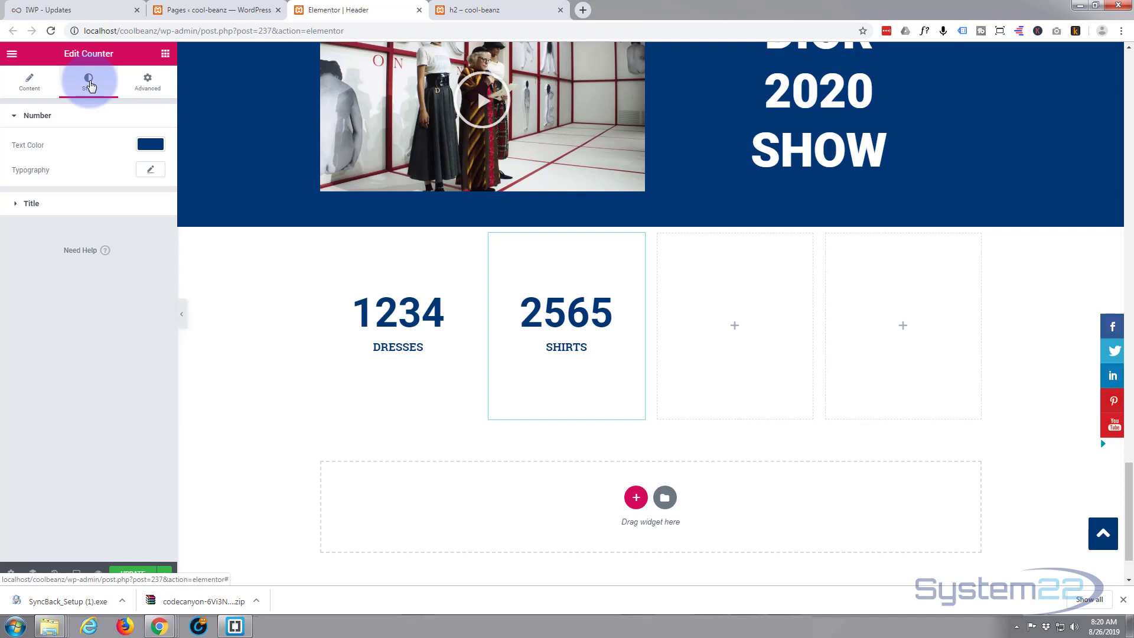
pyautogui.click(141, 88)
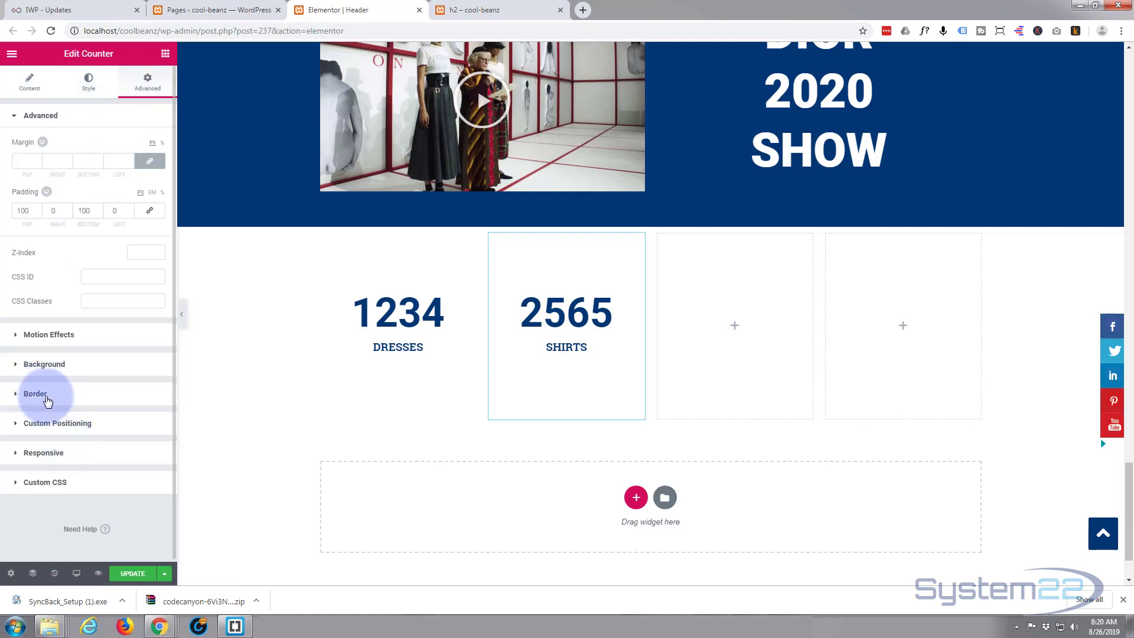
pyautogui.click(35, 394)
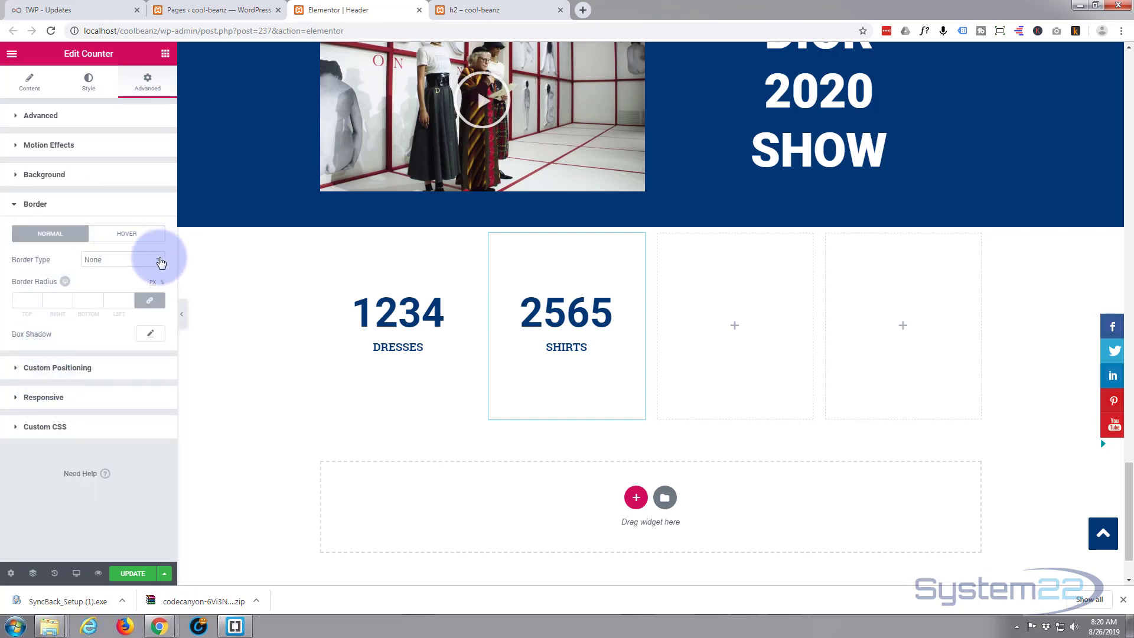
pyautogui.click(161, 261)
pyautogui.click(111, 282)
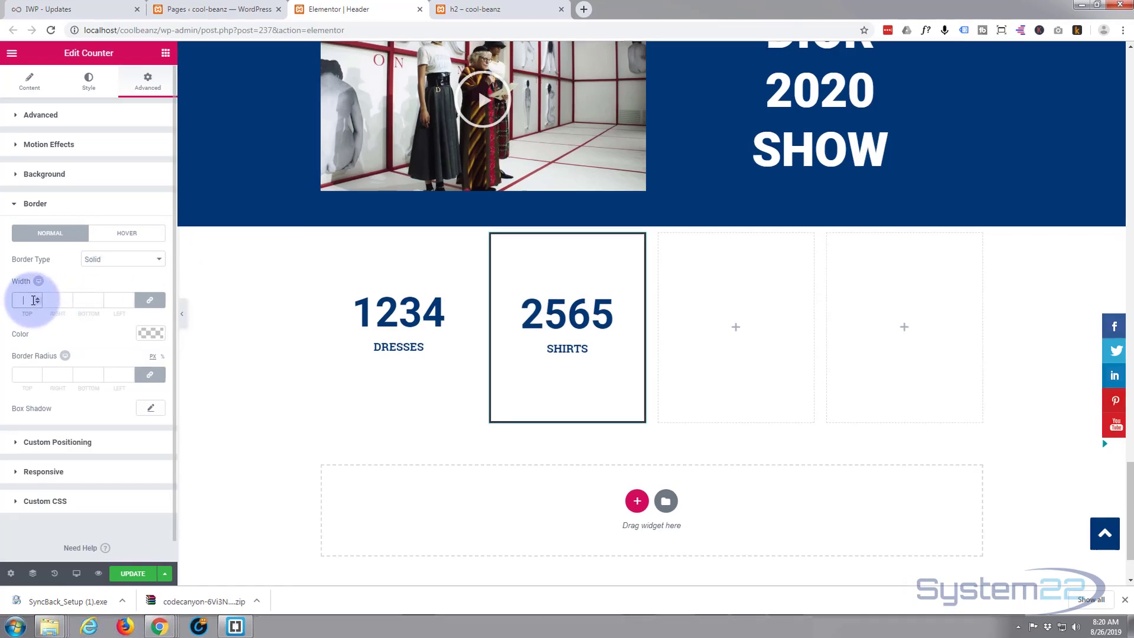
pyautogui.write('4')
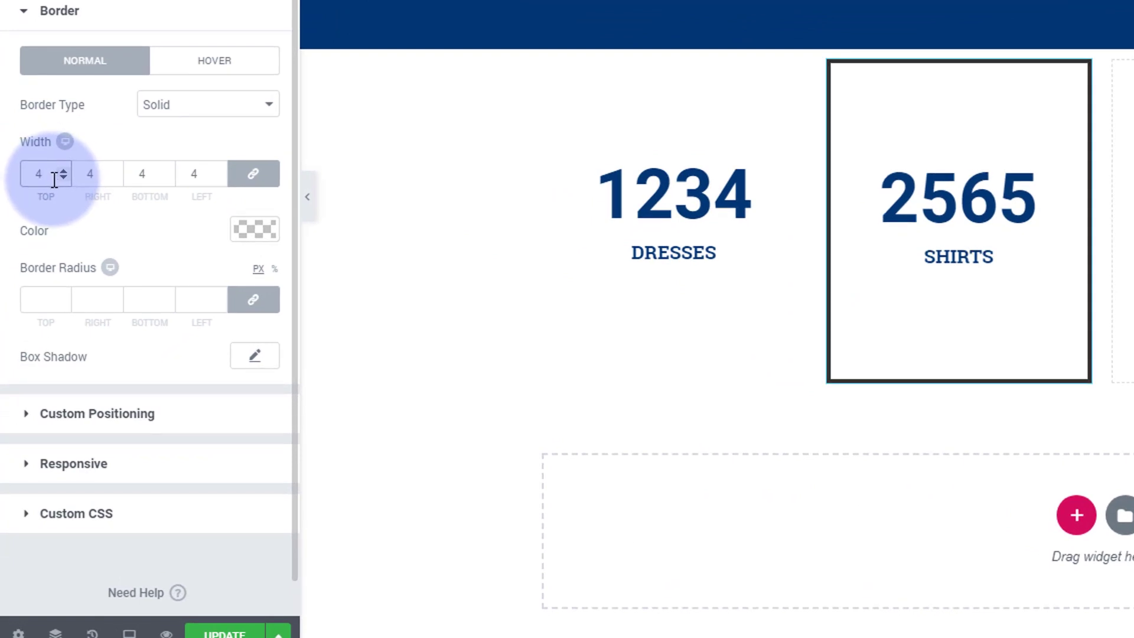
# Set the Shirts counter's border color to #033772.
pyautogui.click(255, 230)
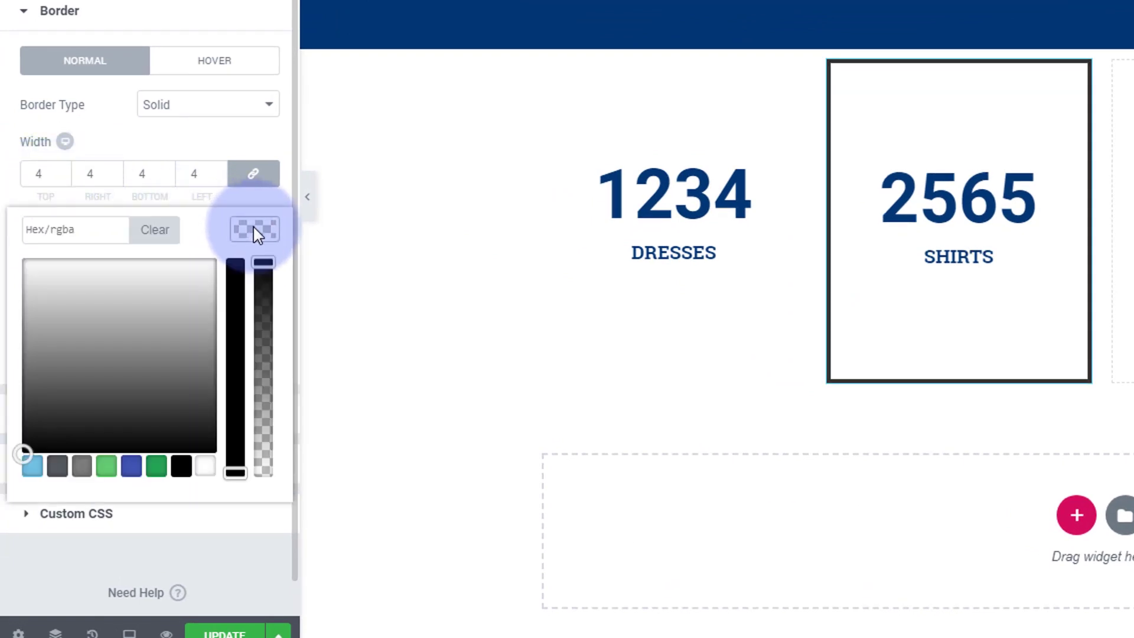
pyautogui.click(83, 227)
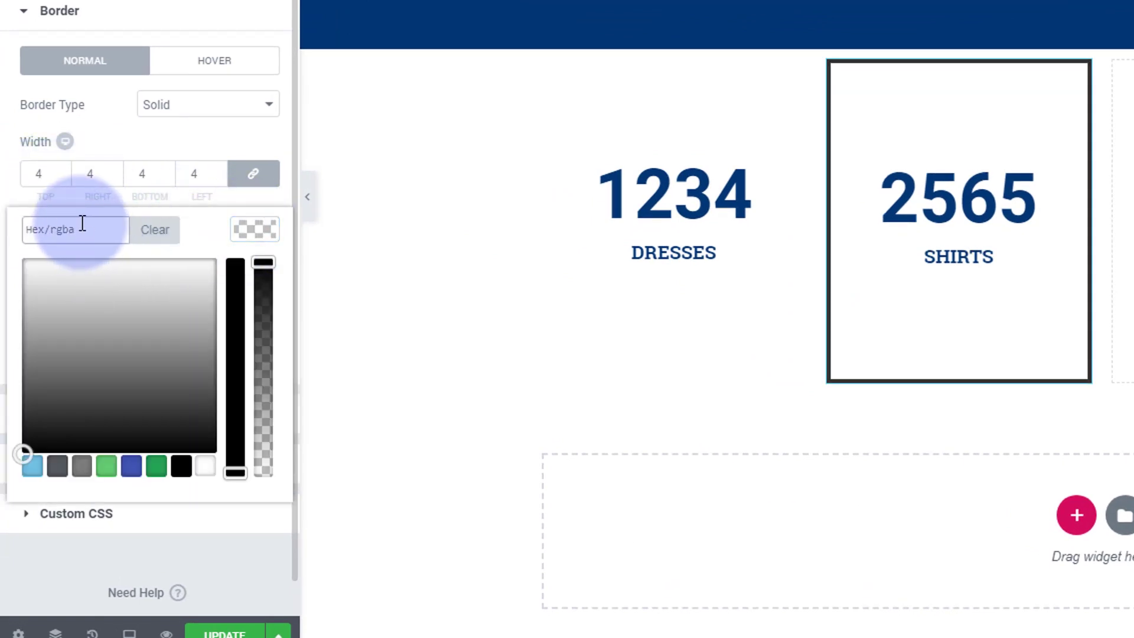
pyautogui.write('#033772')
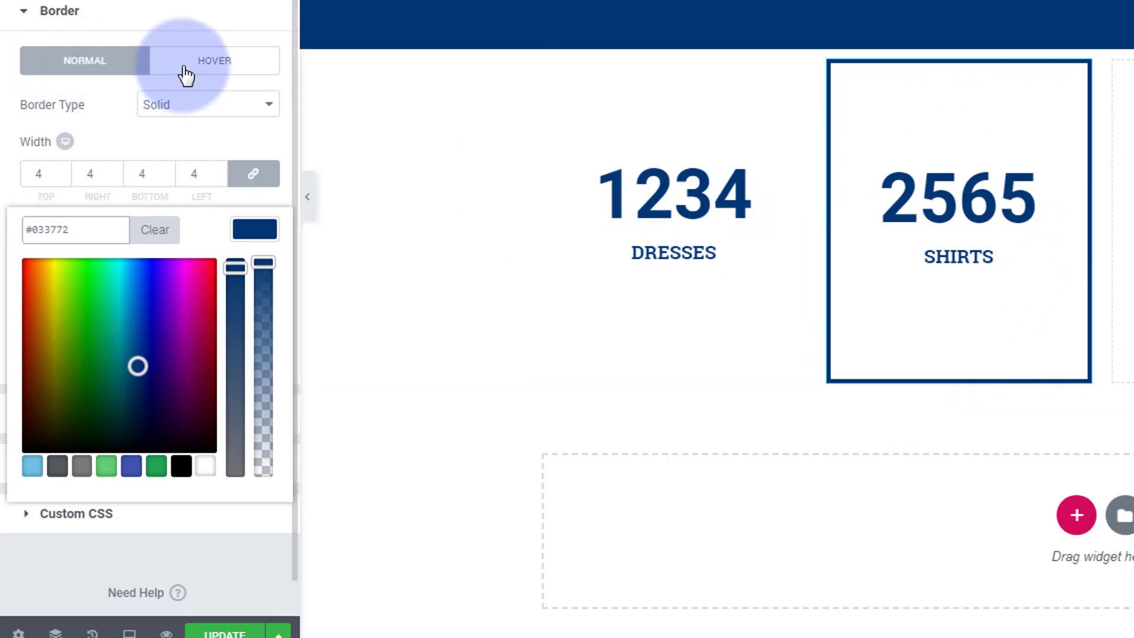
pyautogui.scroll(-1, 188, 127)
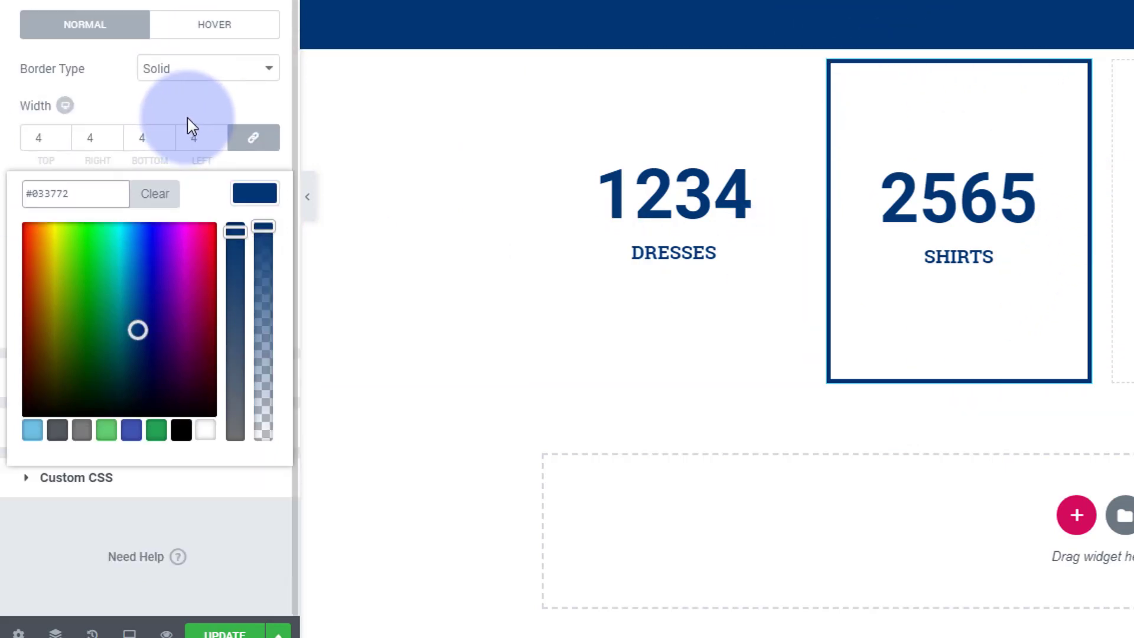
pyautogui.click(246, 190)
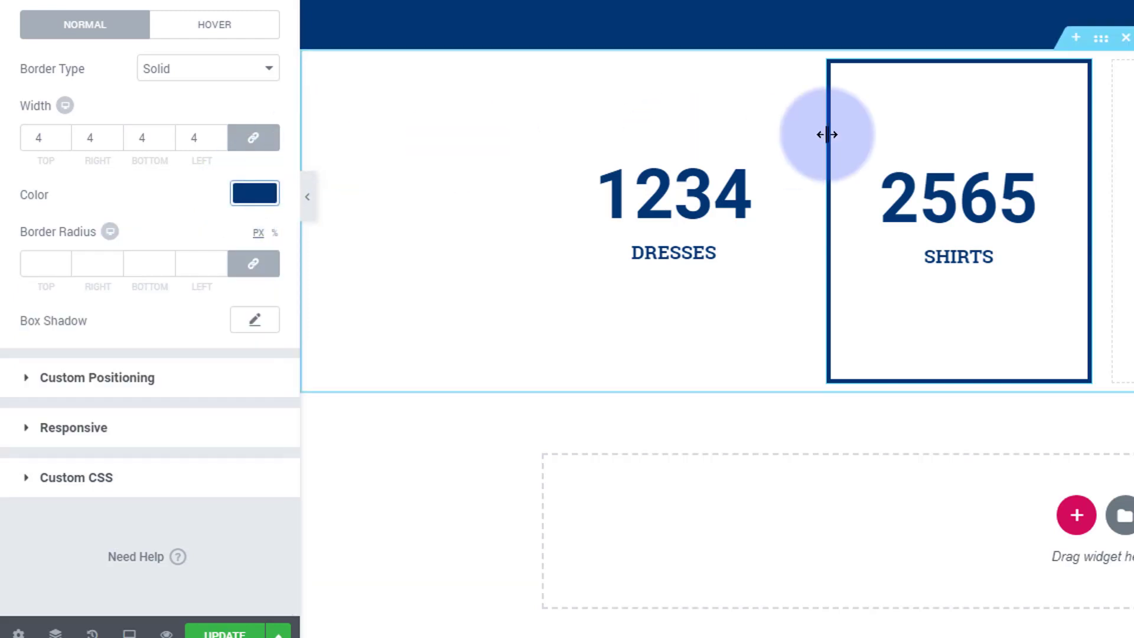
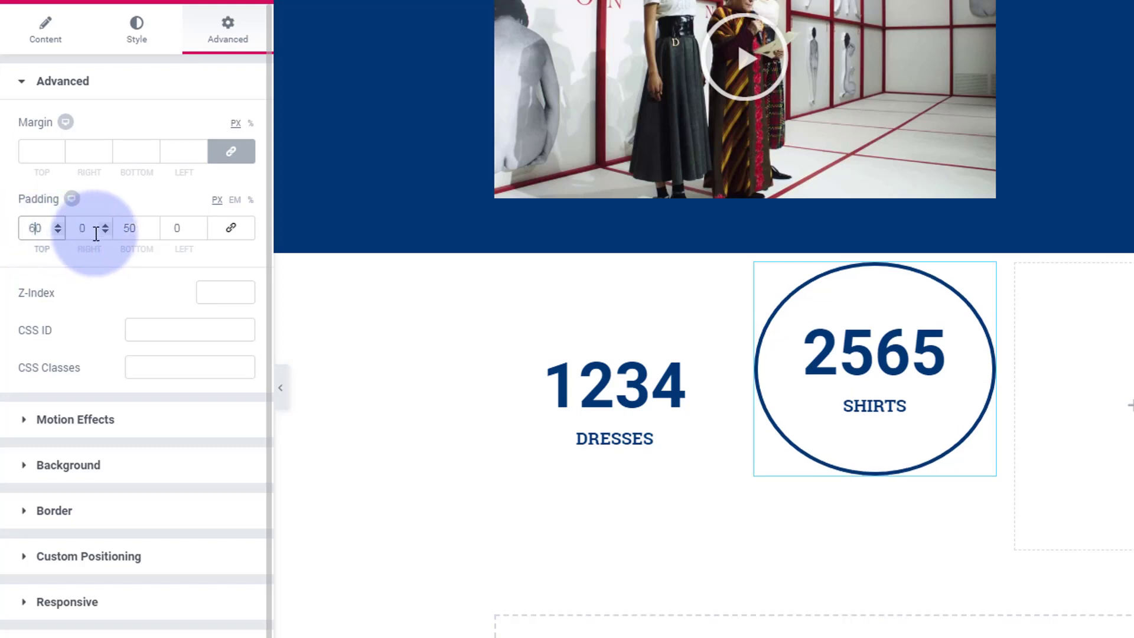
# Set the Shirts counter's top and bottom padding to 70 px.
pyautogui.doubleClick(129, 230)
pyautogui.write('60')
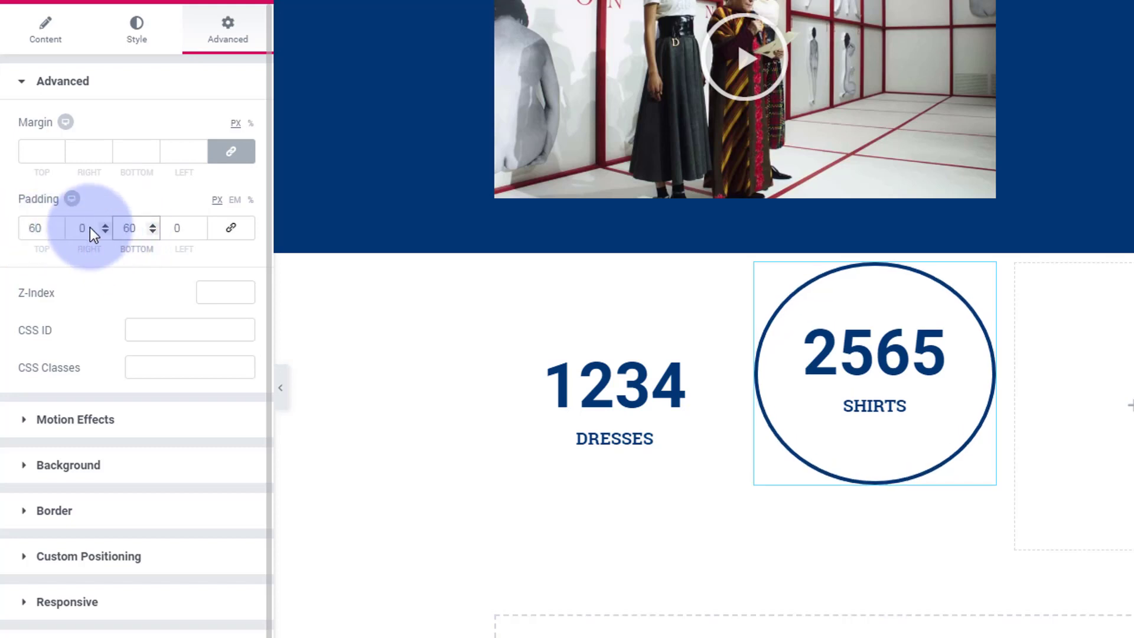
pyautogui.doubleClick(36, 230)
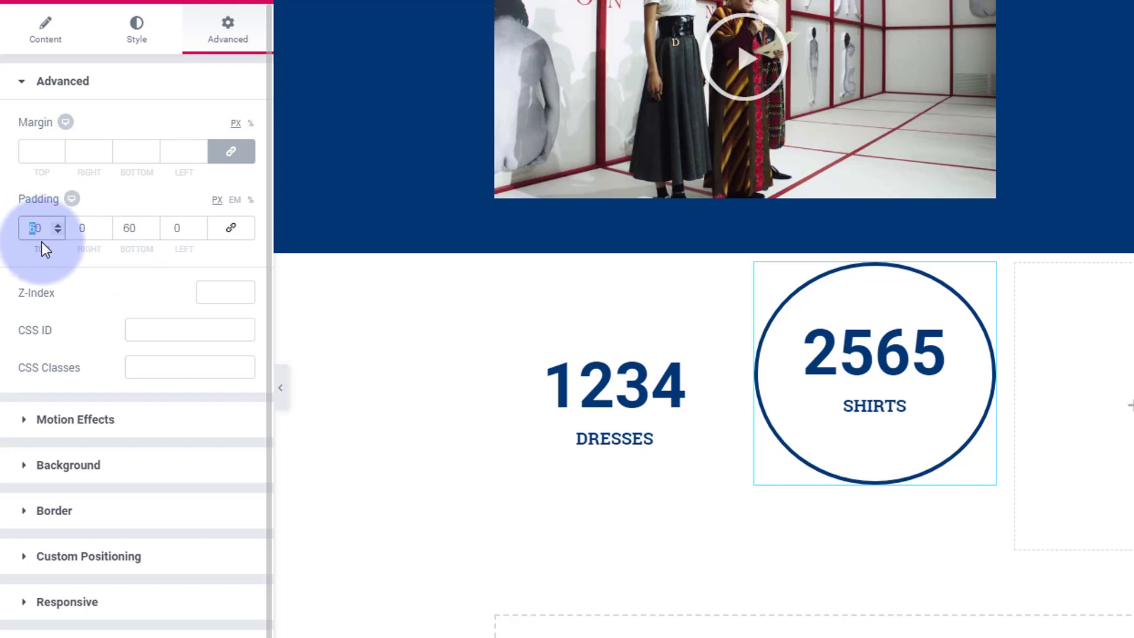
pyautogui.write('70')
pyautogui.doubleClick(129, 228)
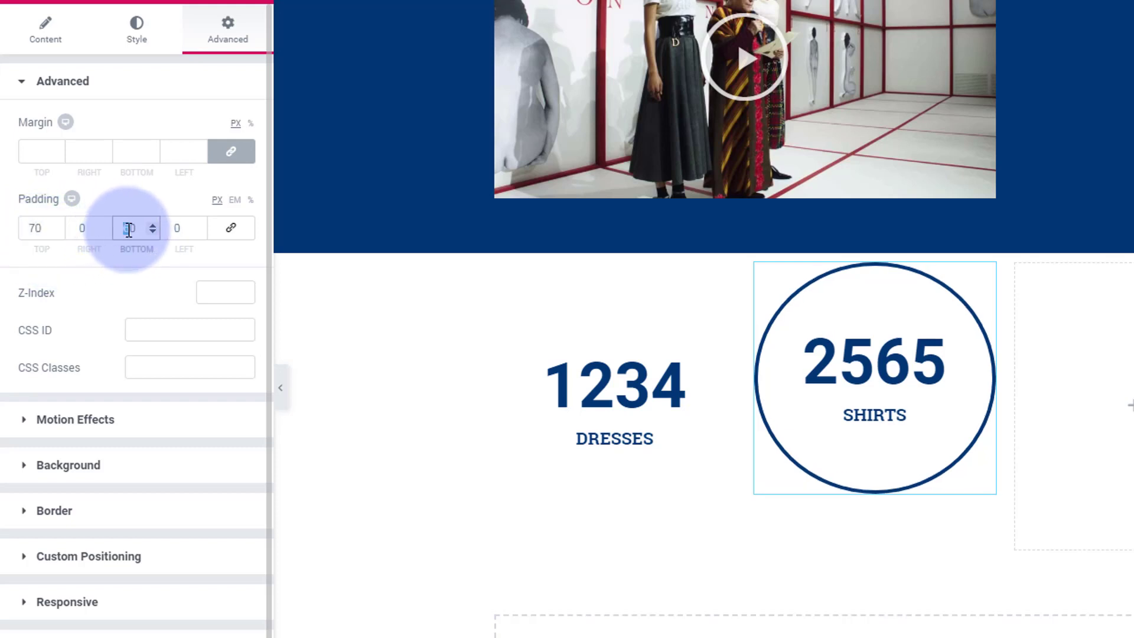
pyautogui.write('70')
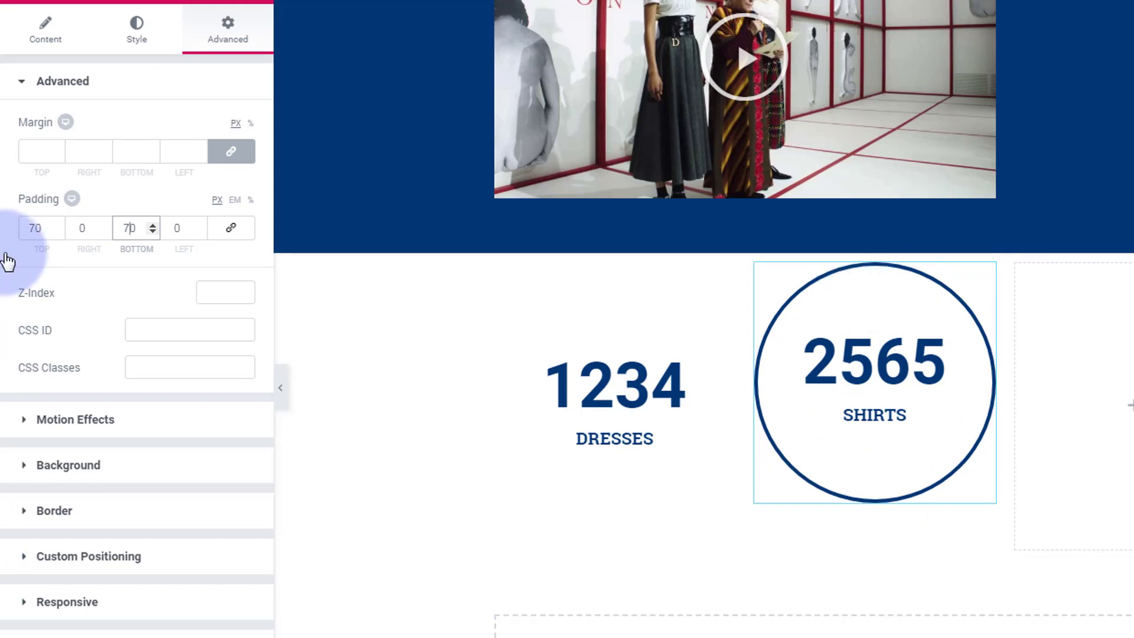
# Assign the CSS class ccount to the Shirts counter and save the page update.
pyautogui.click(154, 362)
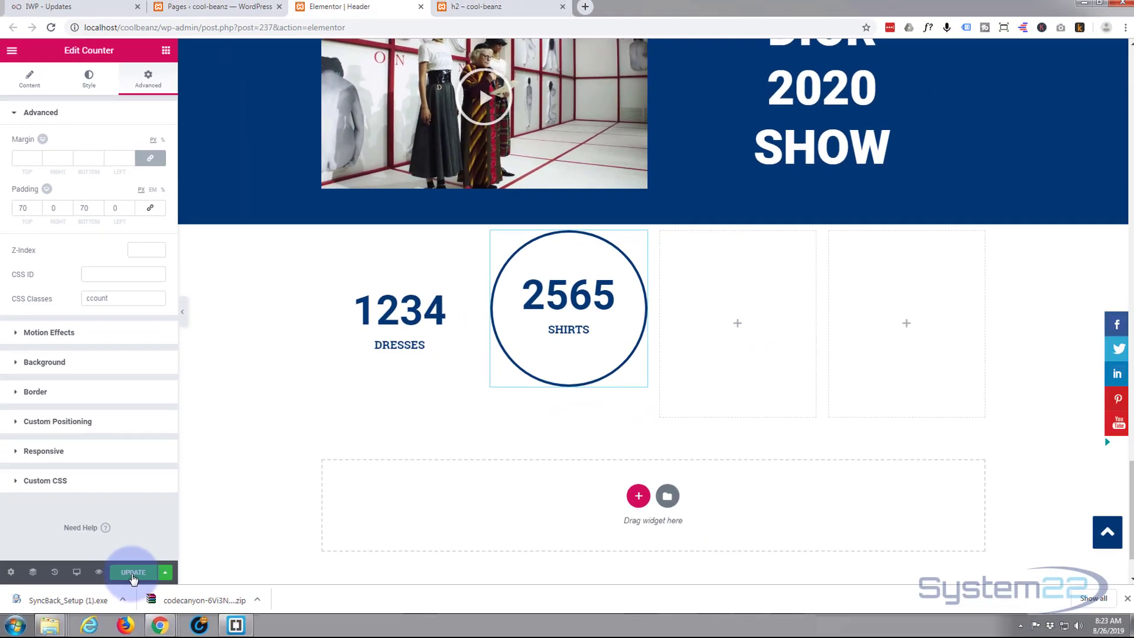
pyautogui.click(130, 564)
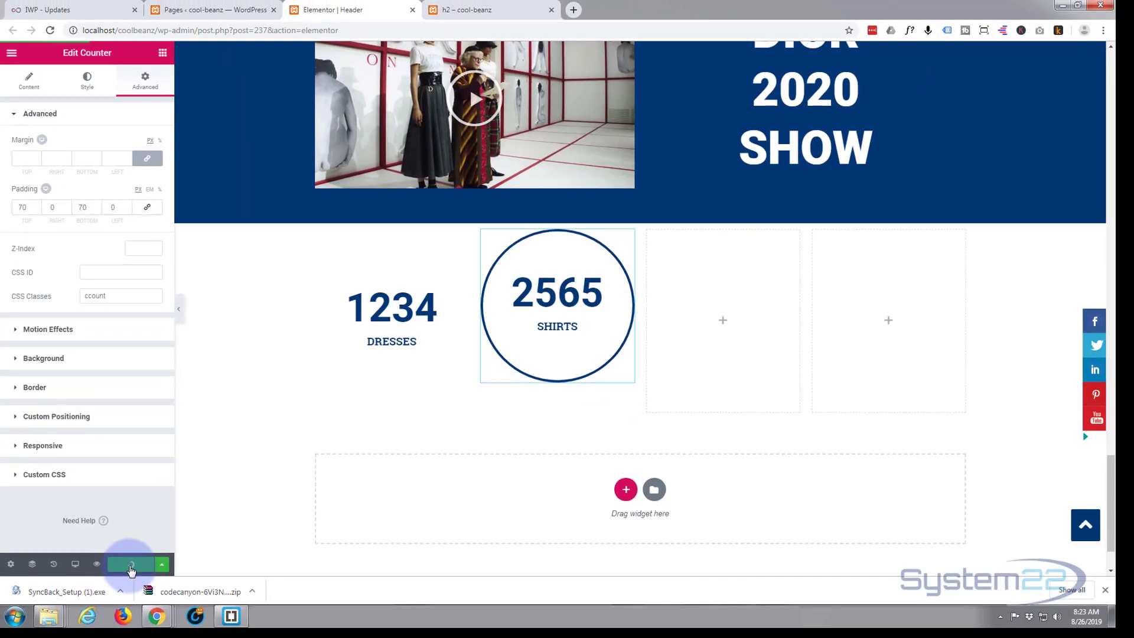
# Open the WordPress theme customizer in a new browser tab and go to its Additional CSS section.
pyautogui.click(213, 9)
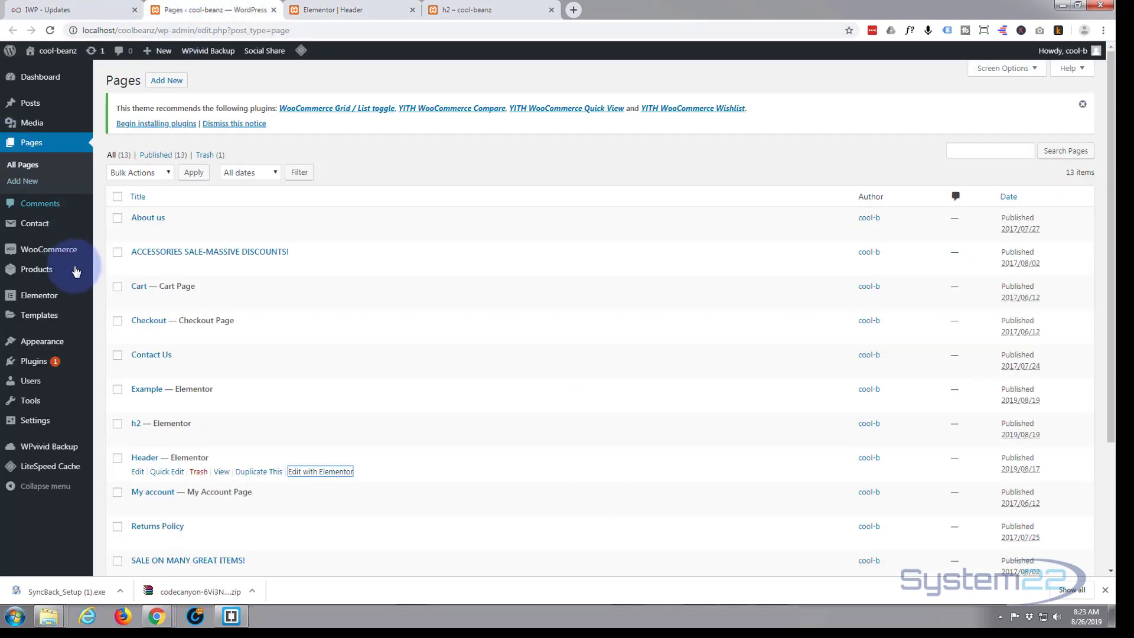
pyautogui.moveTo(37, 340)
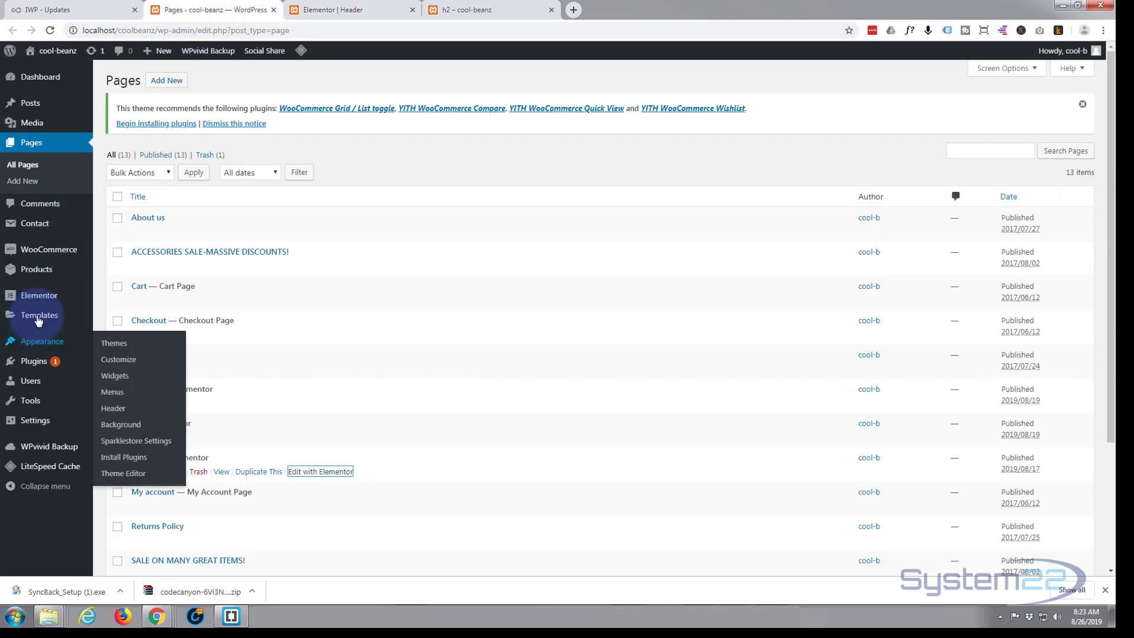
pyautogui.middleClick(128, 365)
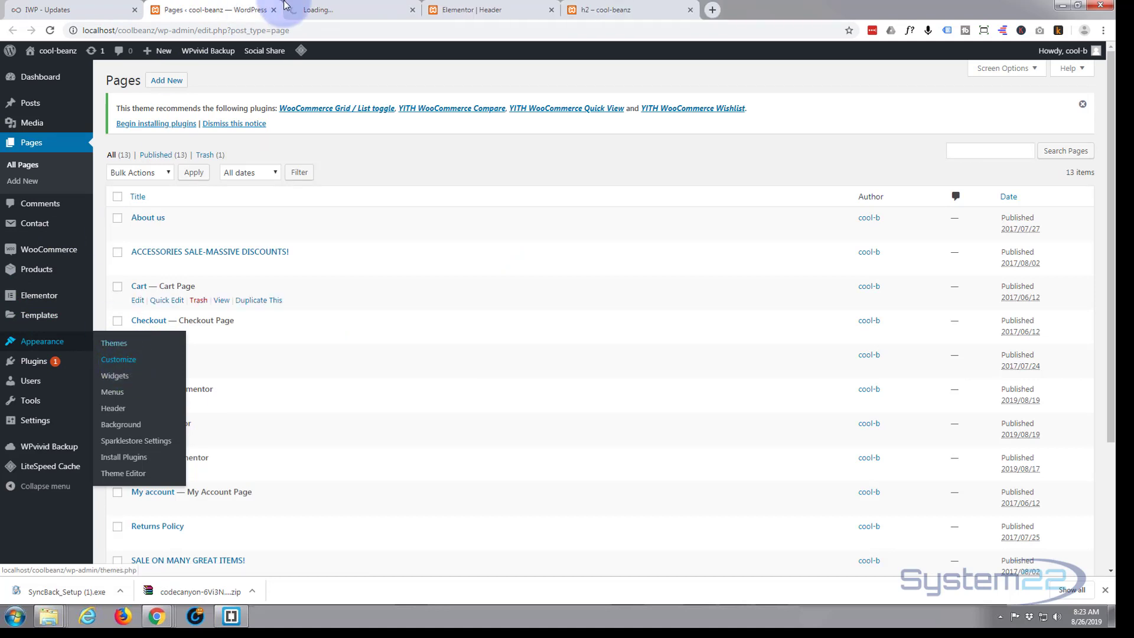
pyautogui.click(345, 11)
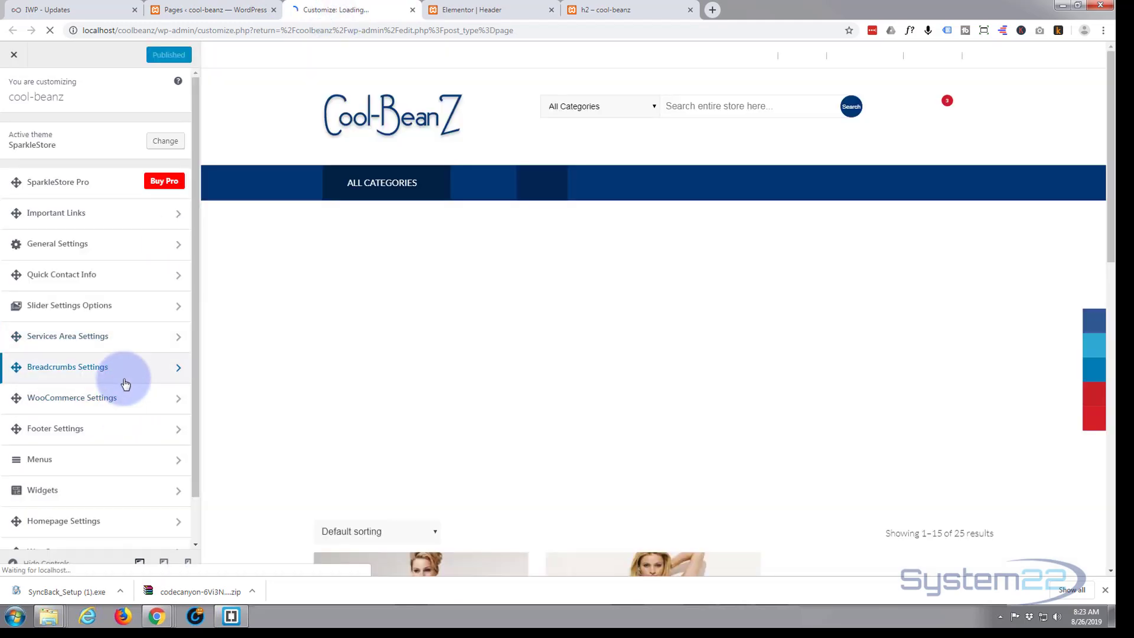
pyautogui.scroll(-1, 112, 454)
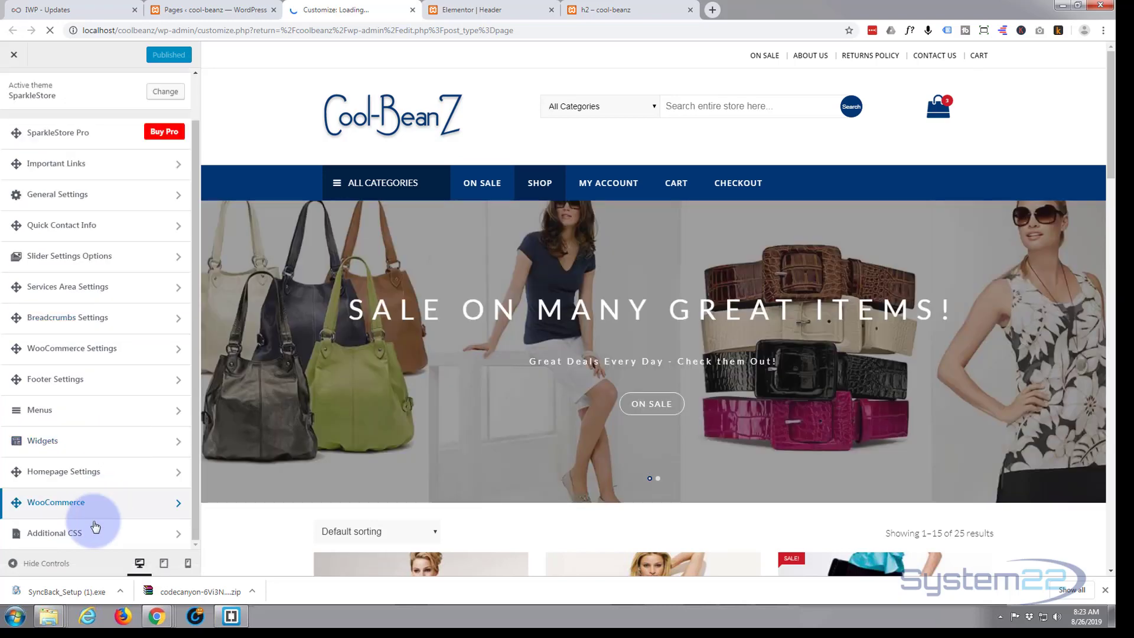
pyautogui.click(74, 535)
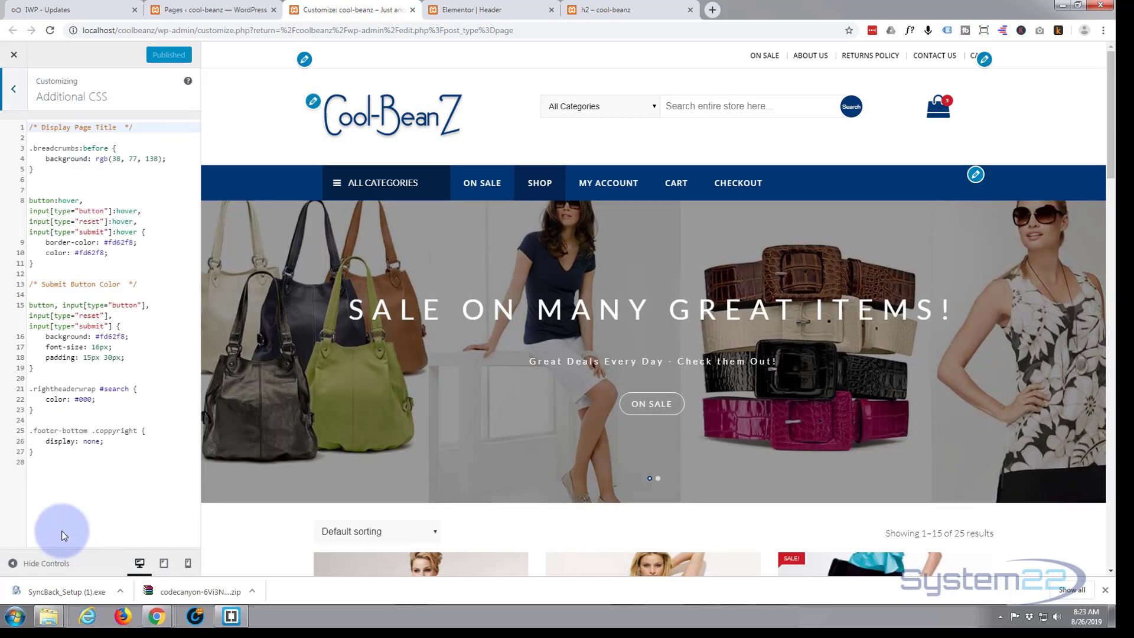
# Add the comment "/* Circle counters */" below the last rule of the additional CSS, separated by a blank line.
pyautogui.click(34, 451)
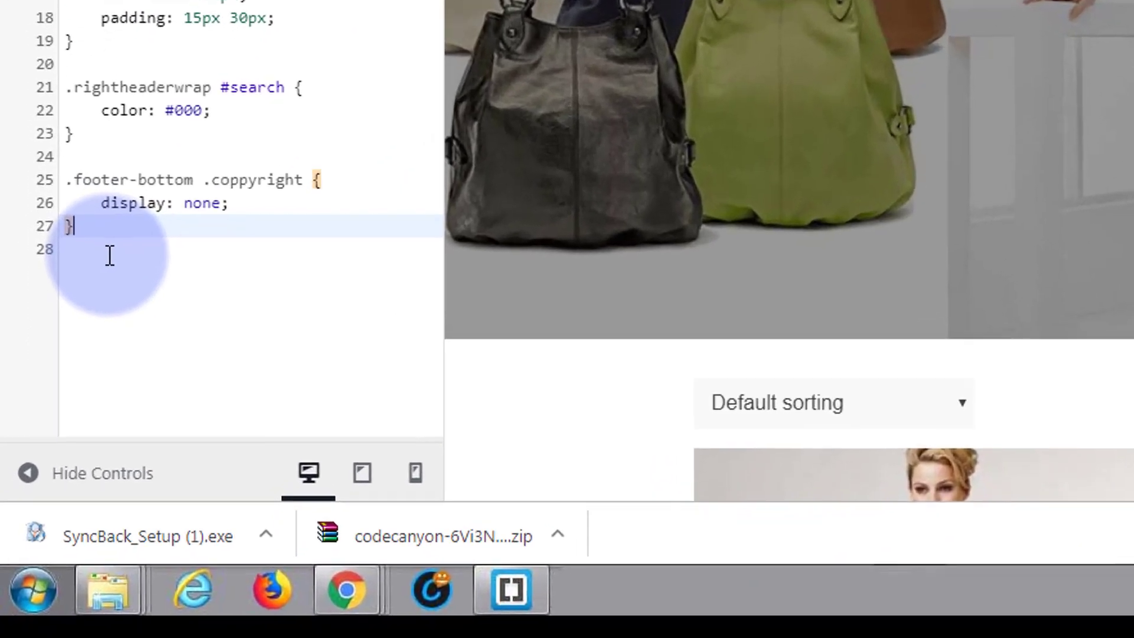
pyautogui.press('Return')
pyautogui.press('Return')
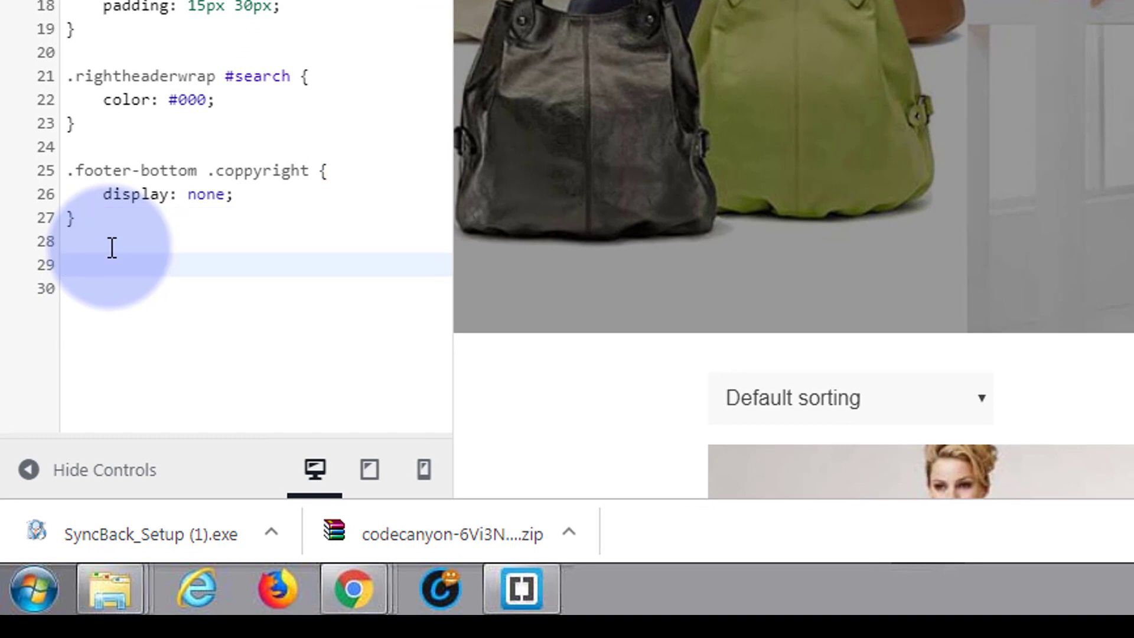
pyautogui.write('/')
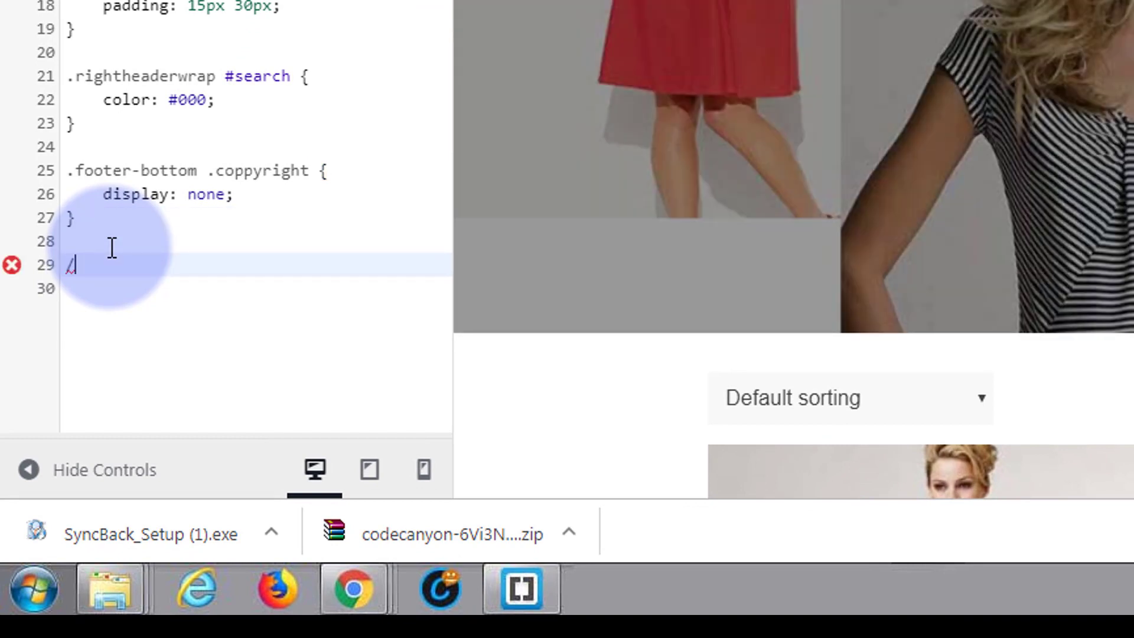
pyautogui.write('**/')
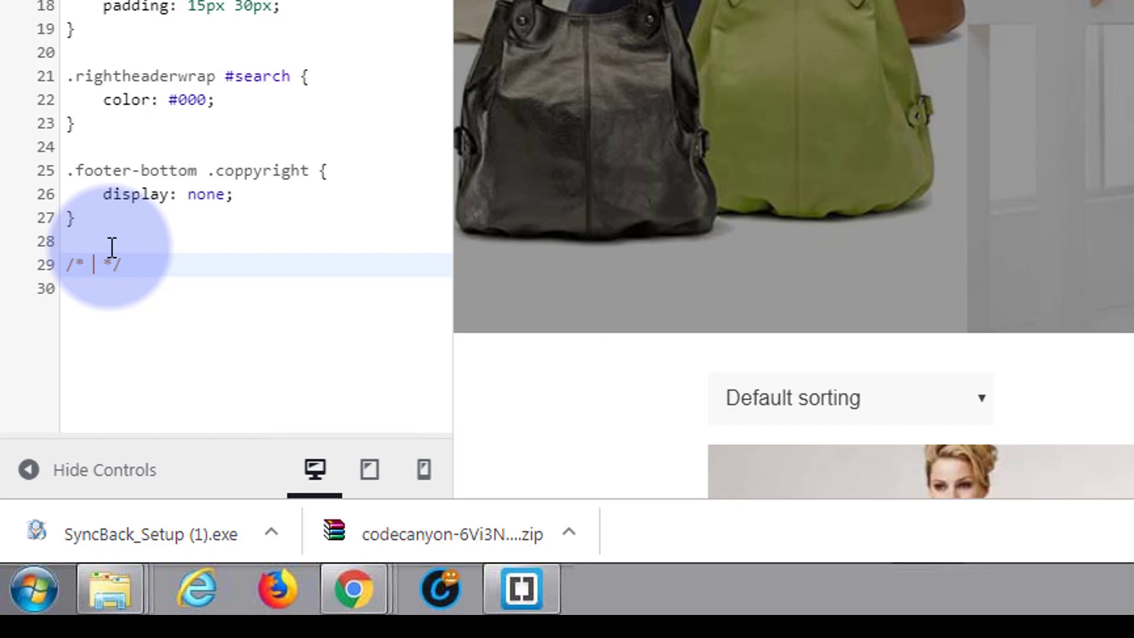
pyautogui.write('  Circle coubnters')
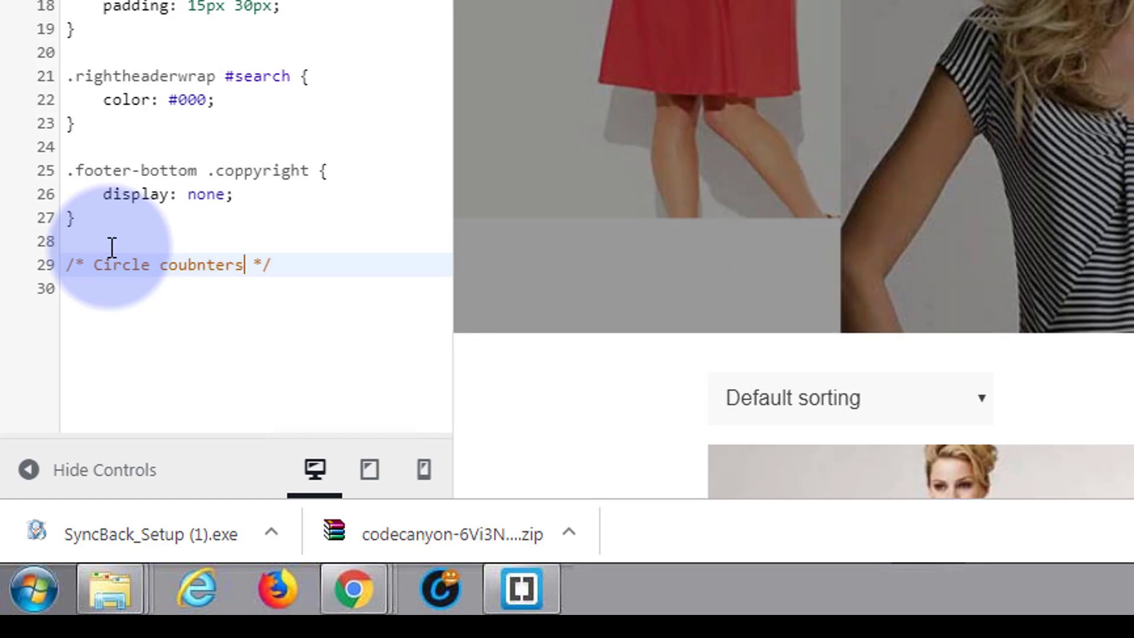
pyautogui.click(189, 265)
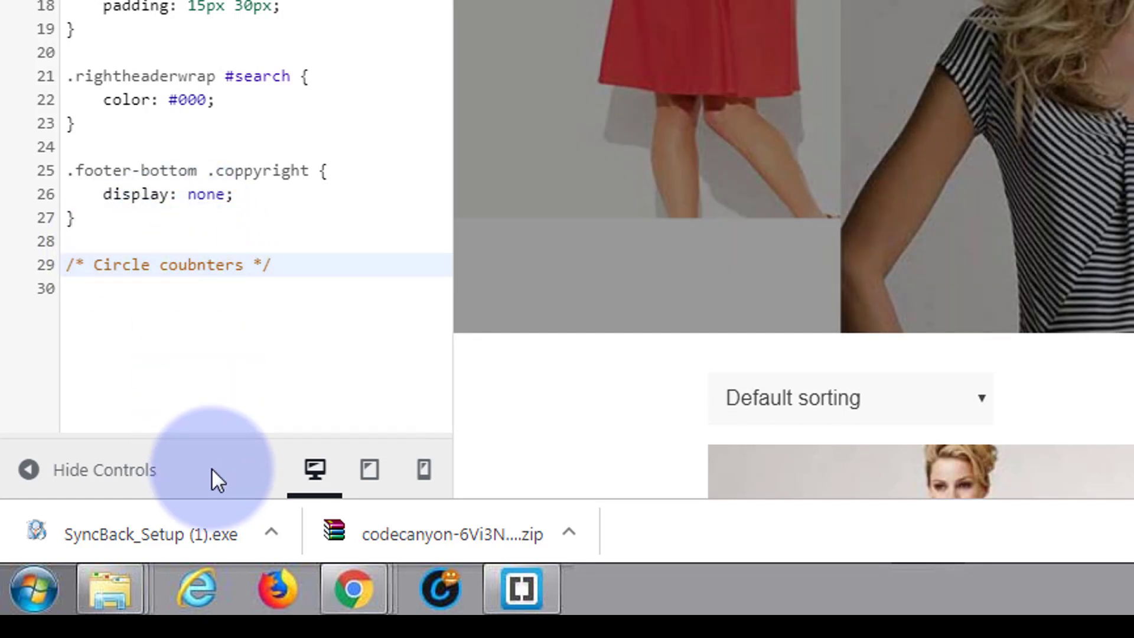
pyautogui.press('Delete')
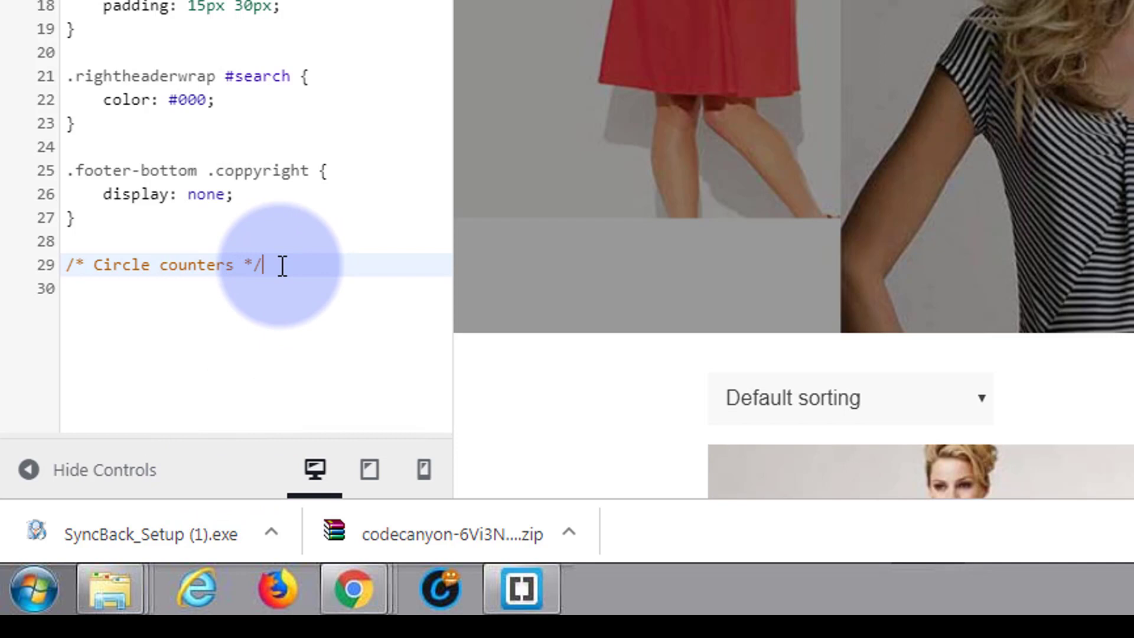
# Start a .ccount rule below the "/* Circle counters */" comment in the additional CSS, leaving a blank line between them.
pyautogui.press('Return')
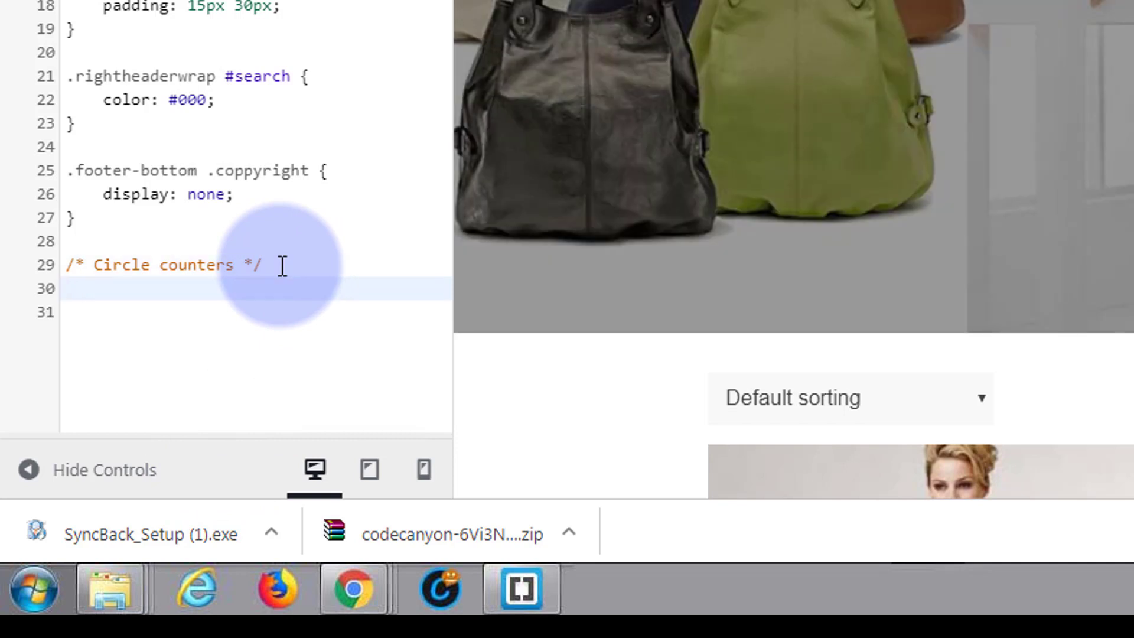
pyautogui.press('Return')
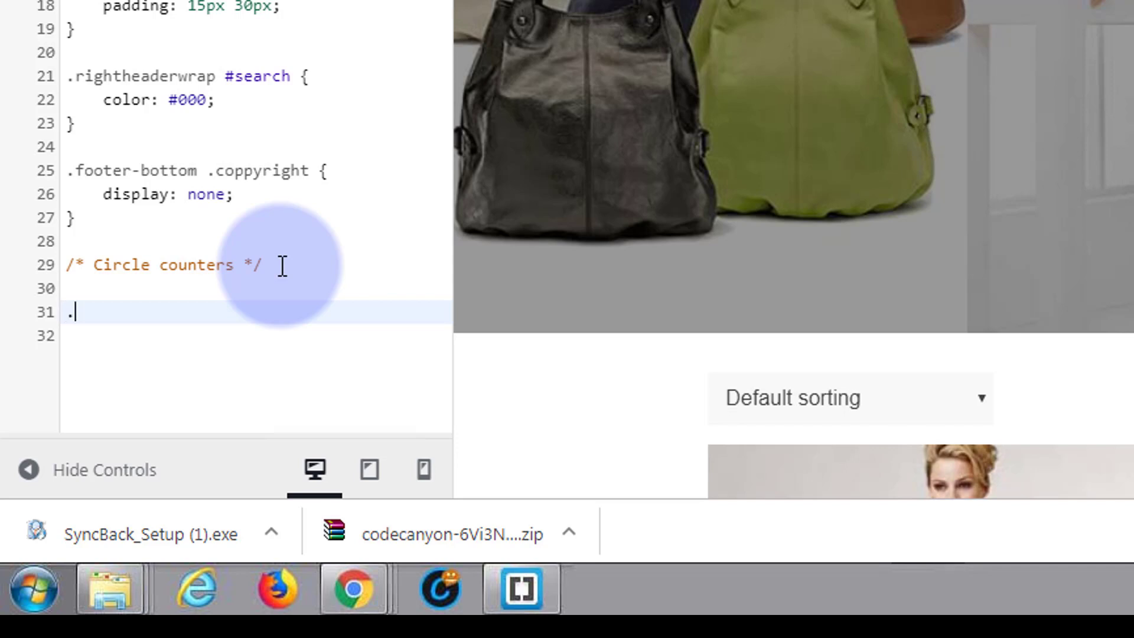
pyautogui.write('.ccount')
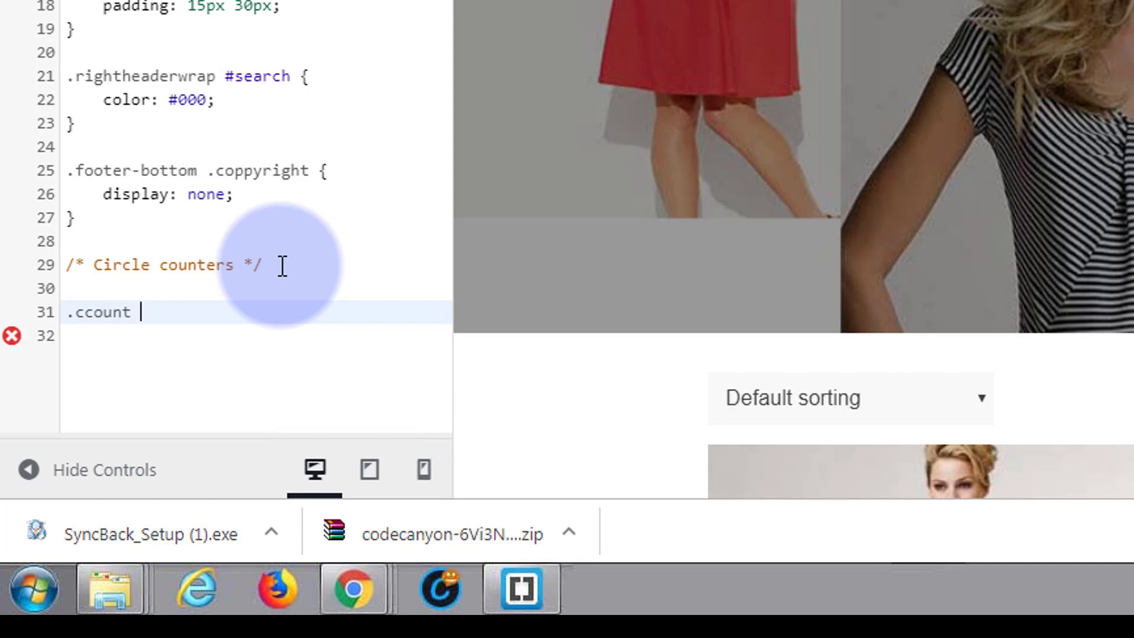
pyautogui.write(' {')
pyautogui.press('Return')
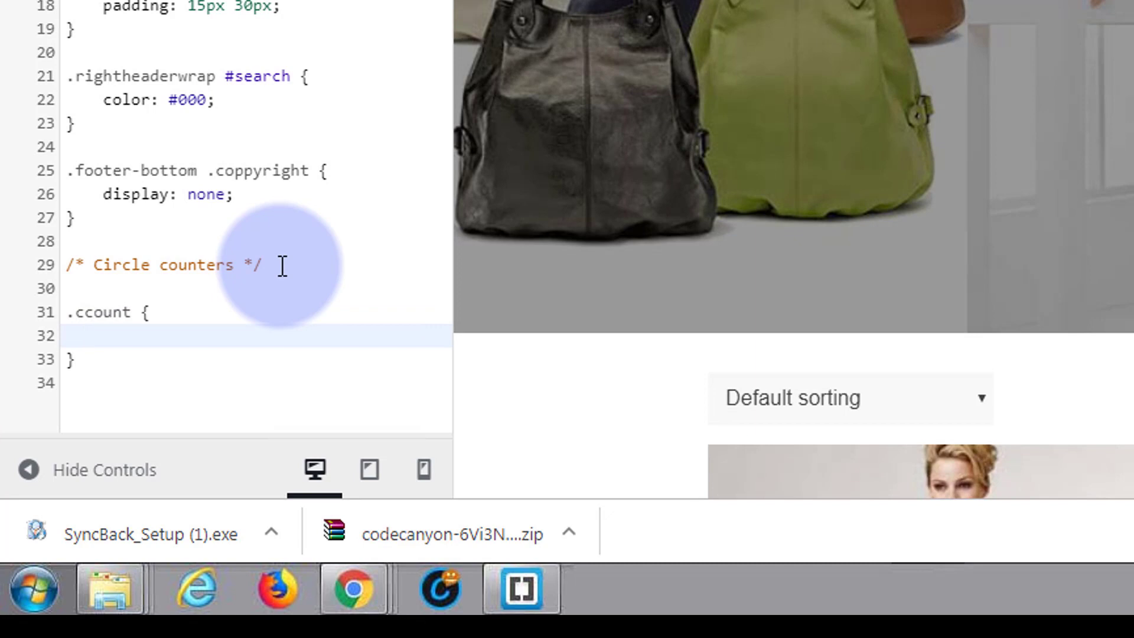
# Add the declarations height:250px; and width:250px; on separate lines inside the .ccount rule.
pyautogui.write('heig')
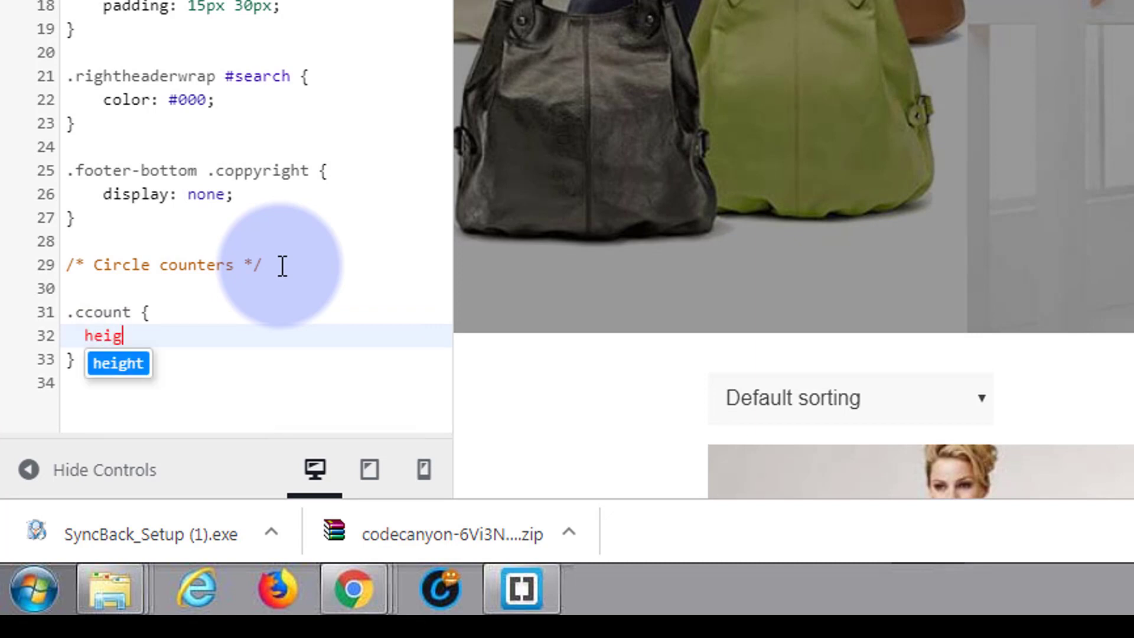
pyautogui.write('ht:2')
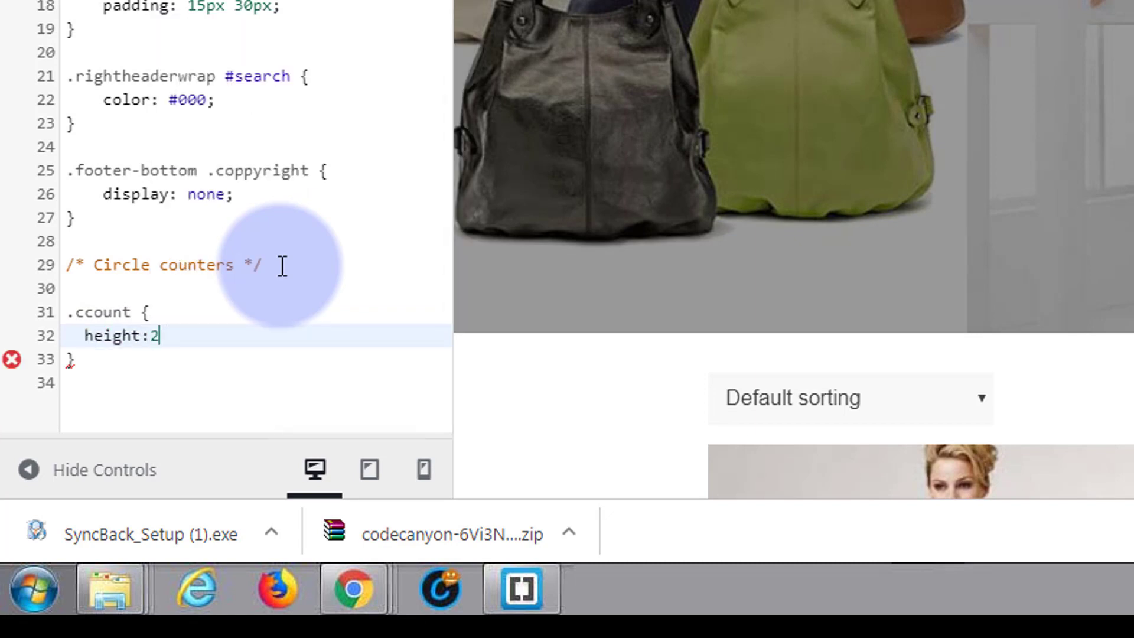
pyautogui.write('50p')
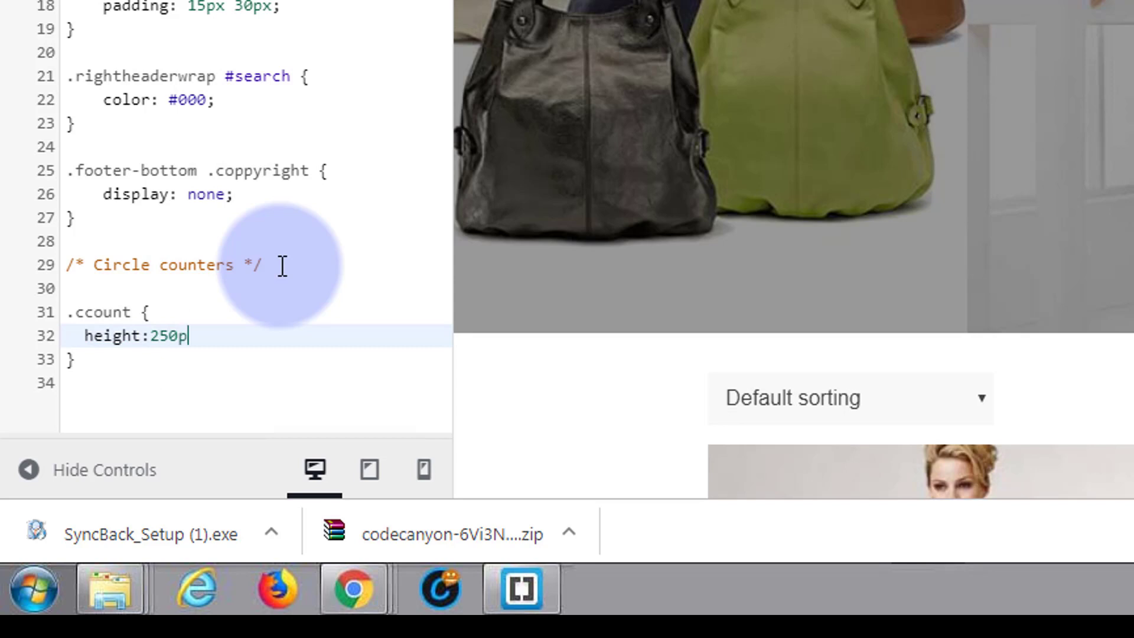
pyautogui.write('x')
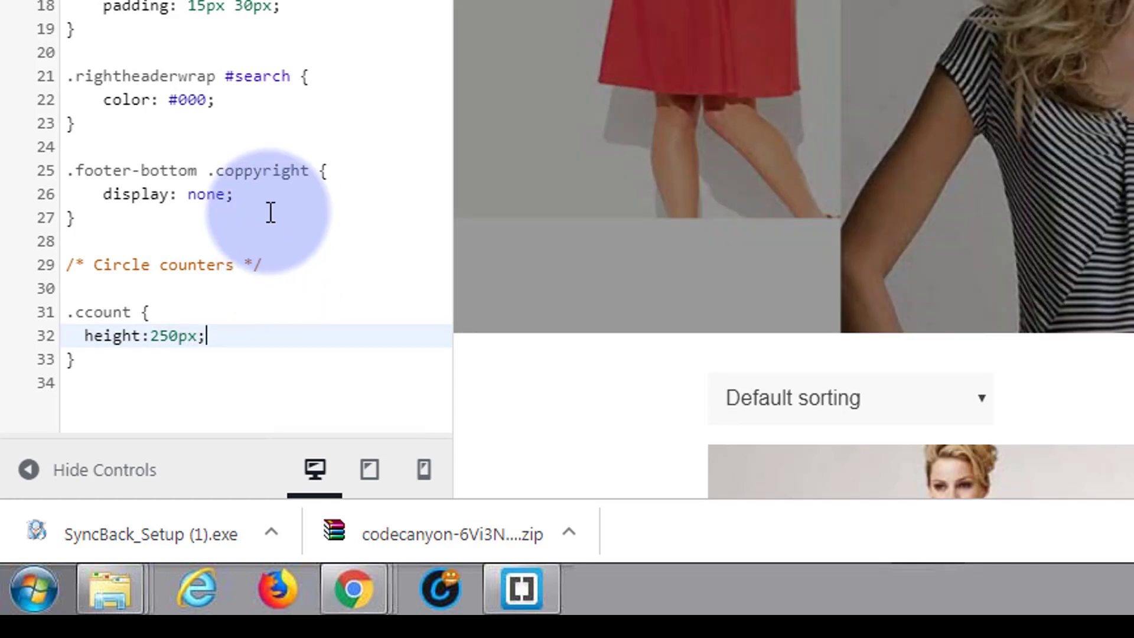
pyautogui.write(';')
pyautogui.press('Return')
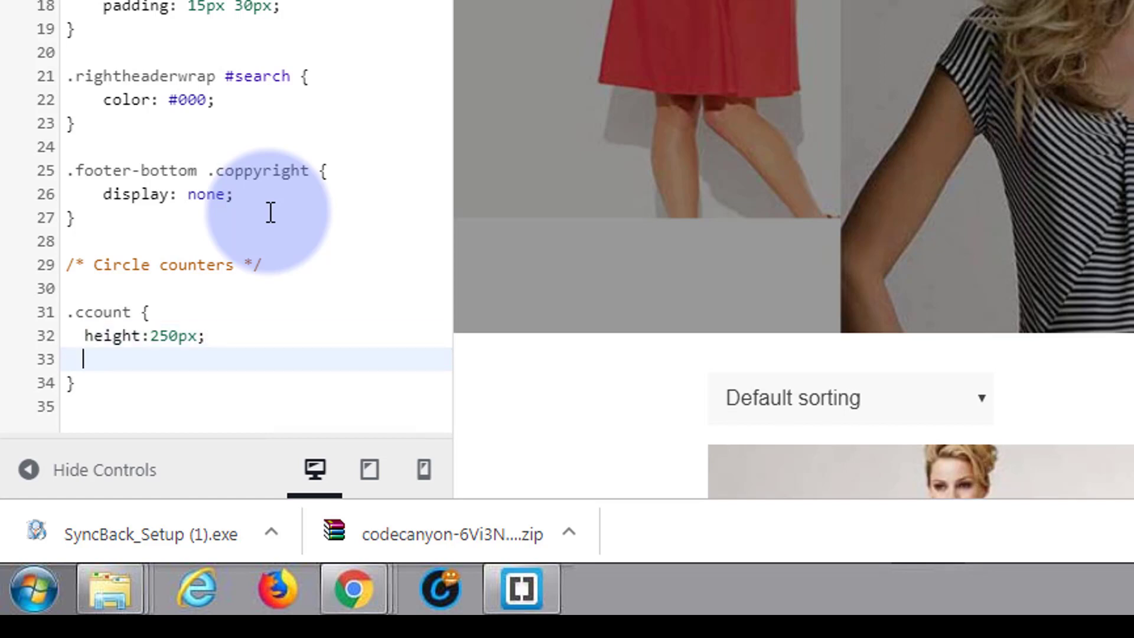
pyautogui.write('width')
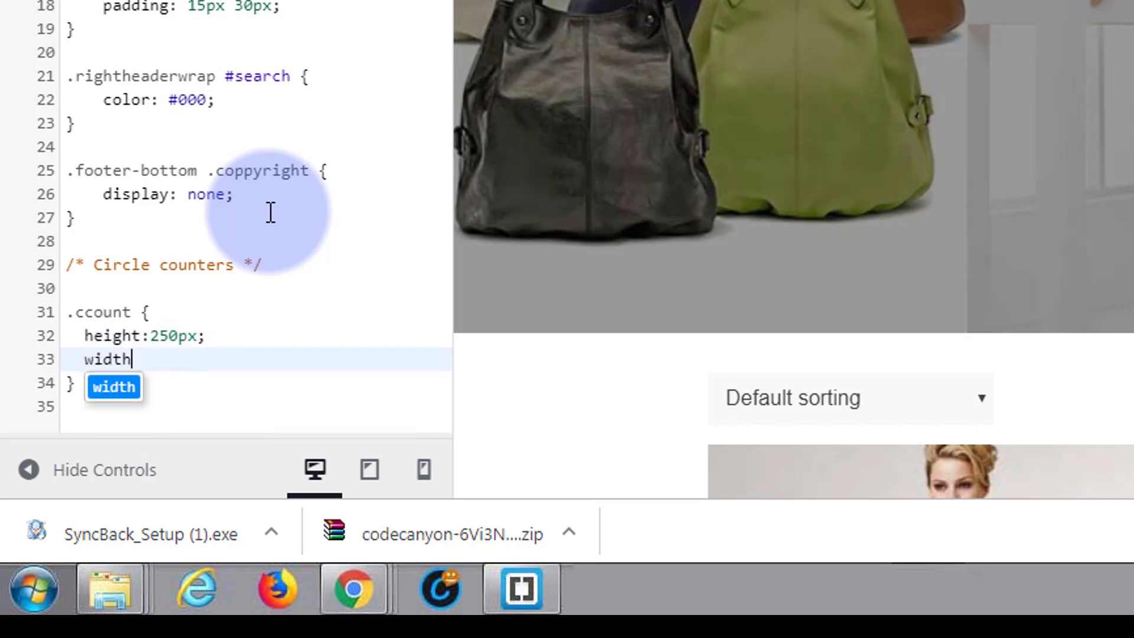
pyautogui.write(':250p')
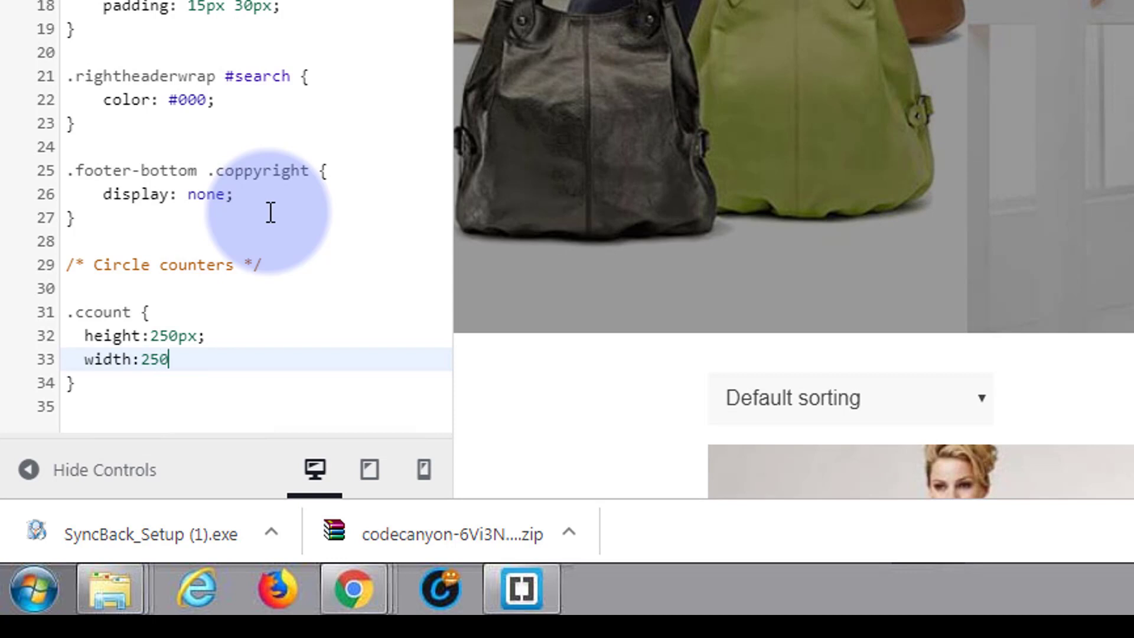
pyautogui.write('x;')
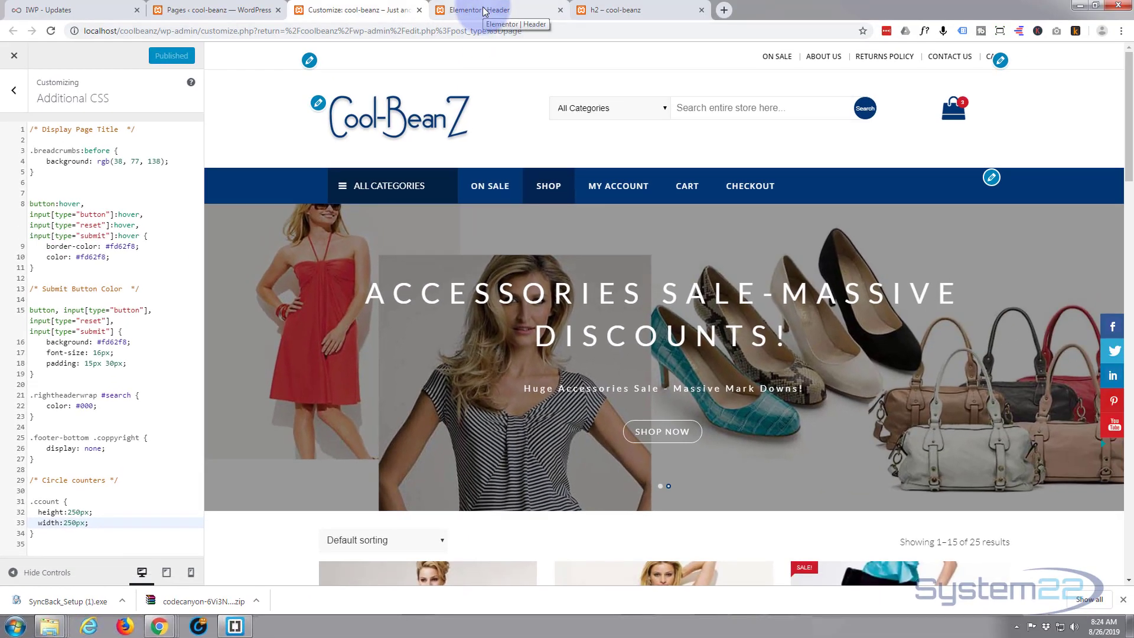
# Return to the Elementor editor's browser tab, reload the page and open the Shirts counter's advanced settings.
pyautogui.click(483, 9)
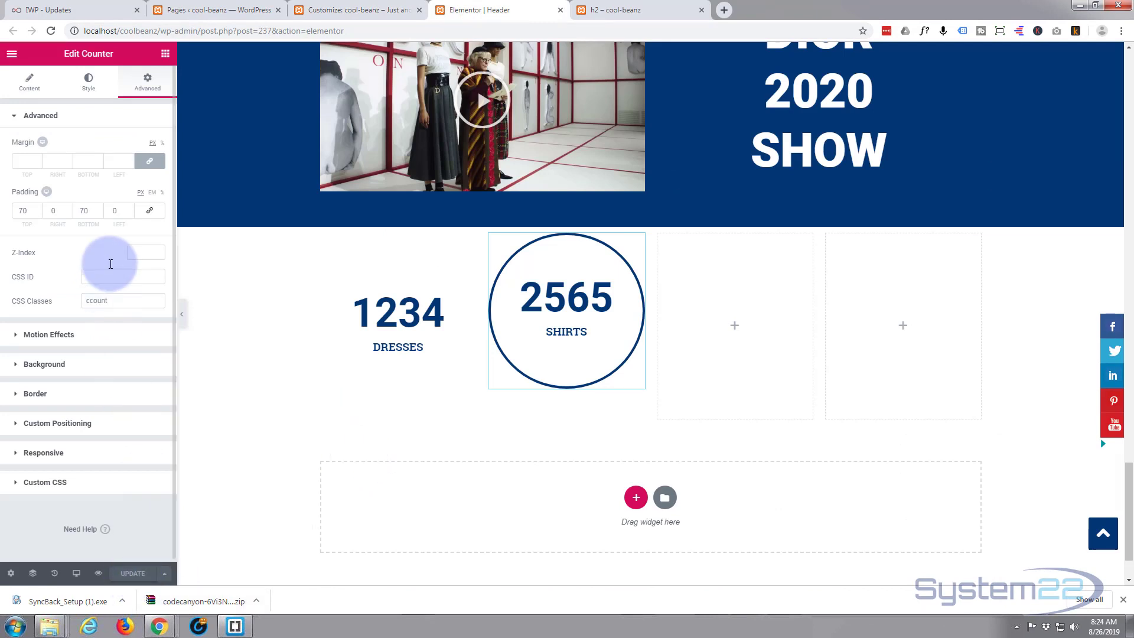
pyautogui.click(51, 31)
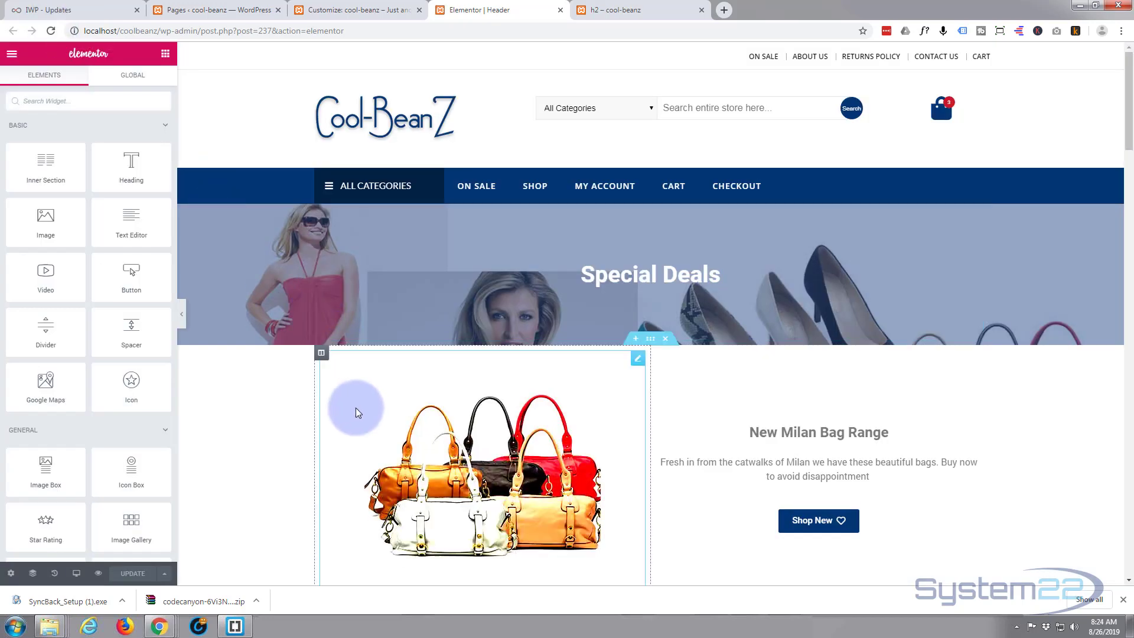
pyautogui.scroll(-7, 355, 407)
pyautogui.scroll(-15, 352, 406)
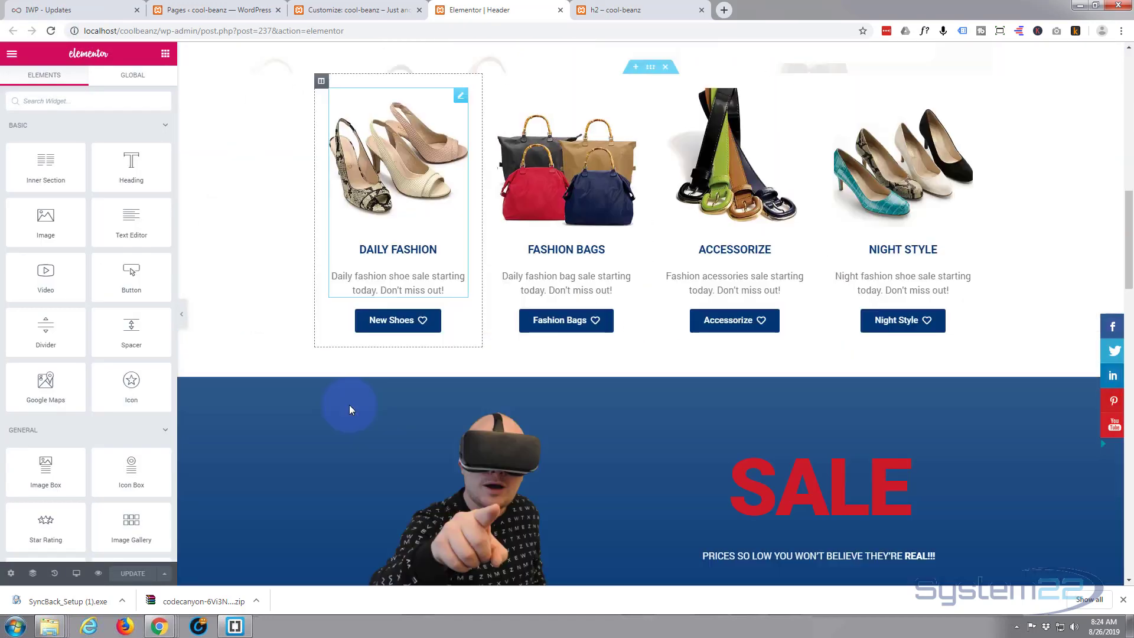
pyautogui.scroll(-13, 348, 404)
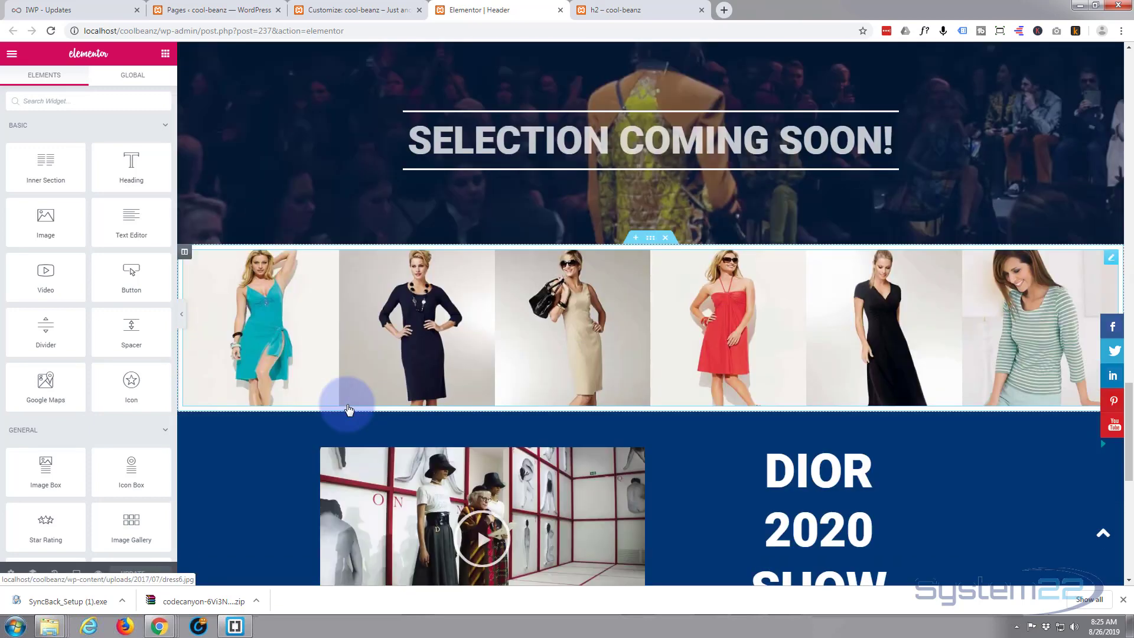
pyautogui.scroll(-1, 346, 402)
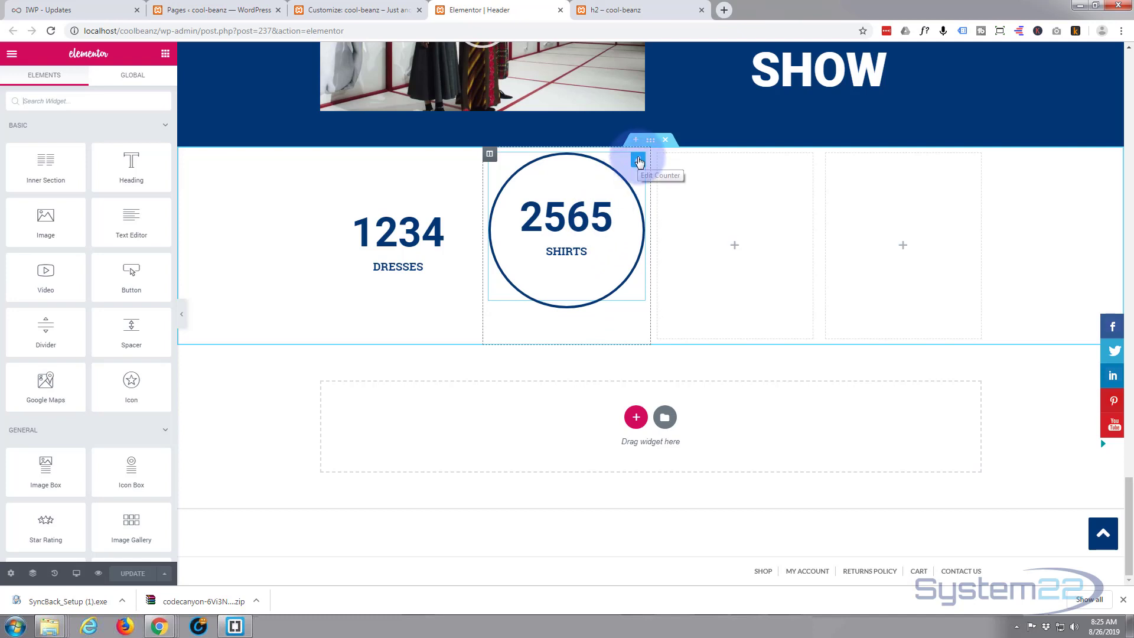
pyautogui.click(639, 161)
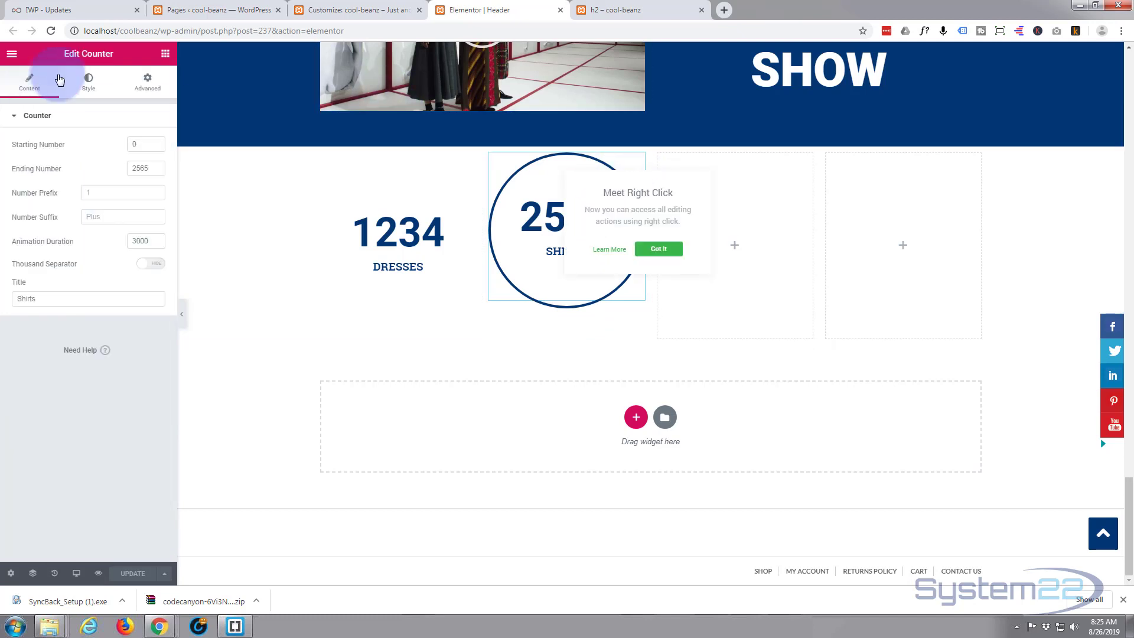
pyautogui.click(90, 82)
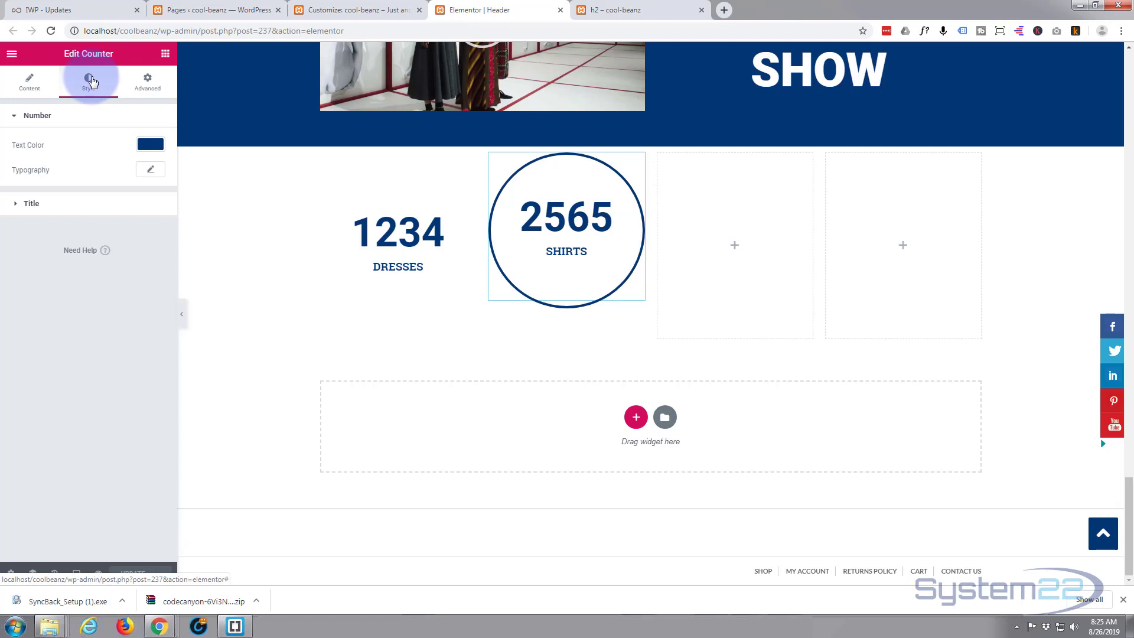
pyautogui.click(149, 83)
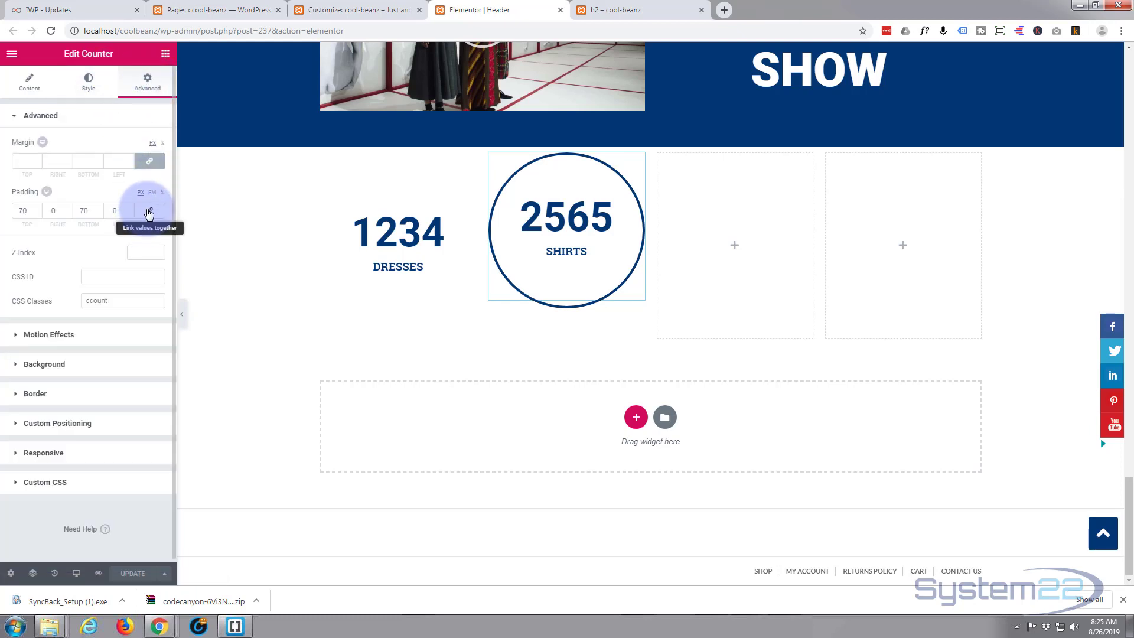
# Link the Shirts counter's four padding values together and set them all to 0.
pyautogui.click(149, 210)
pyautogui.click(21, 210)
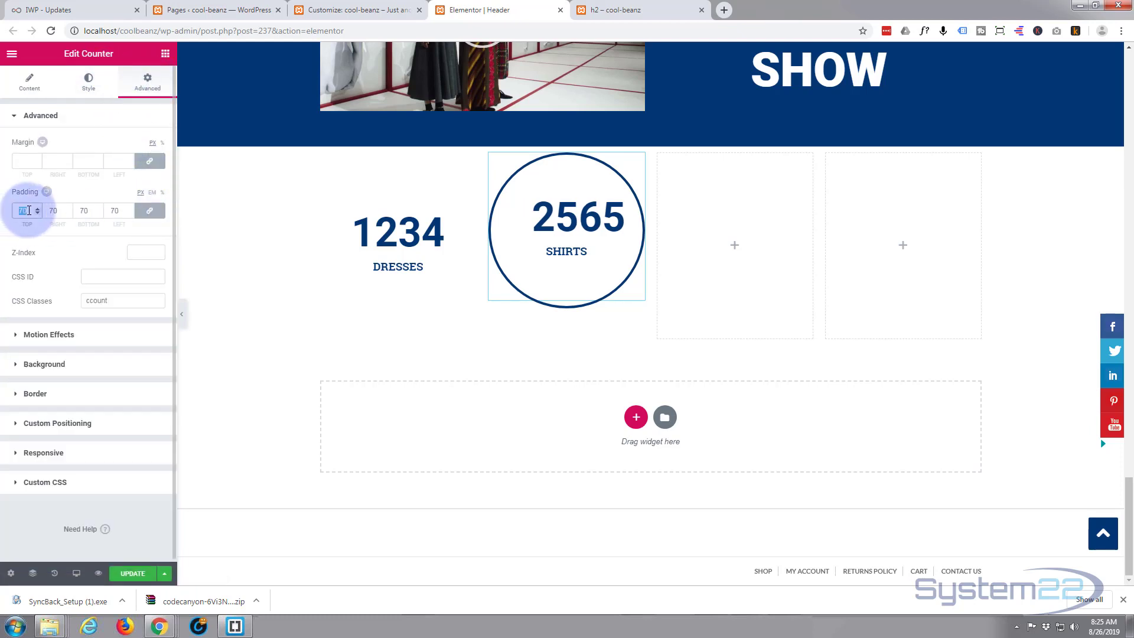
pyautogui.doubleClick(26, 213)
pyautogui.write('0')
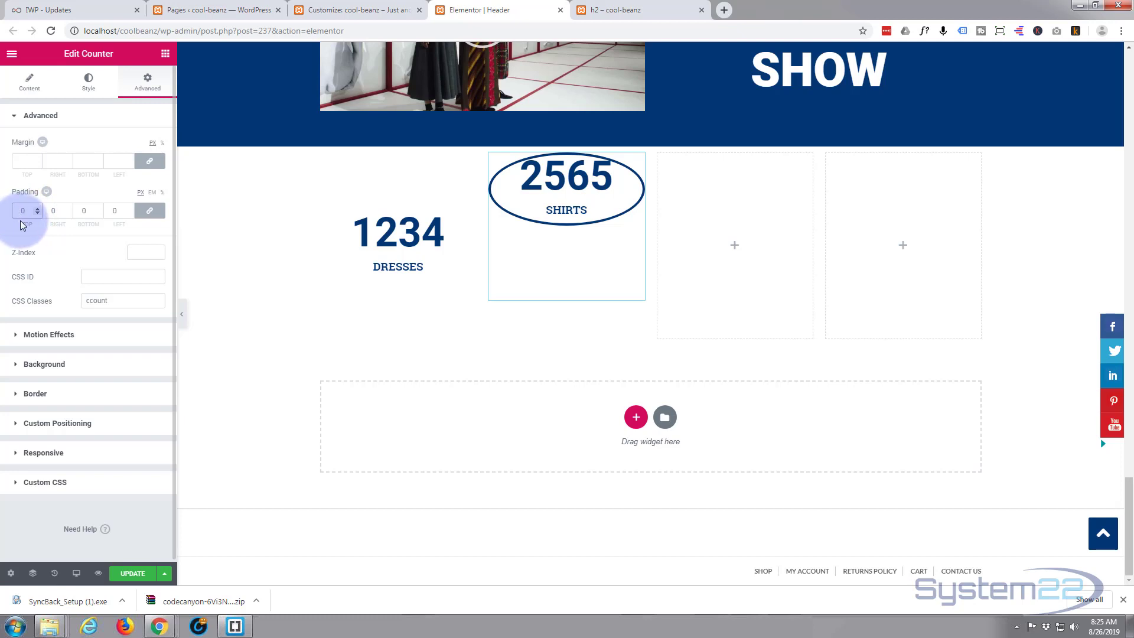
# Unlink the Shirts counter's padding values and set the top and bottom padding to 50 px.
pyautogui.click(150, 212)
pyautogui.click(21, 210)
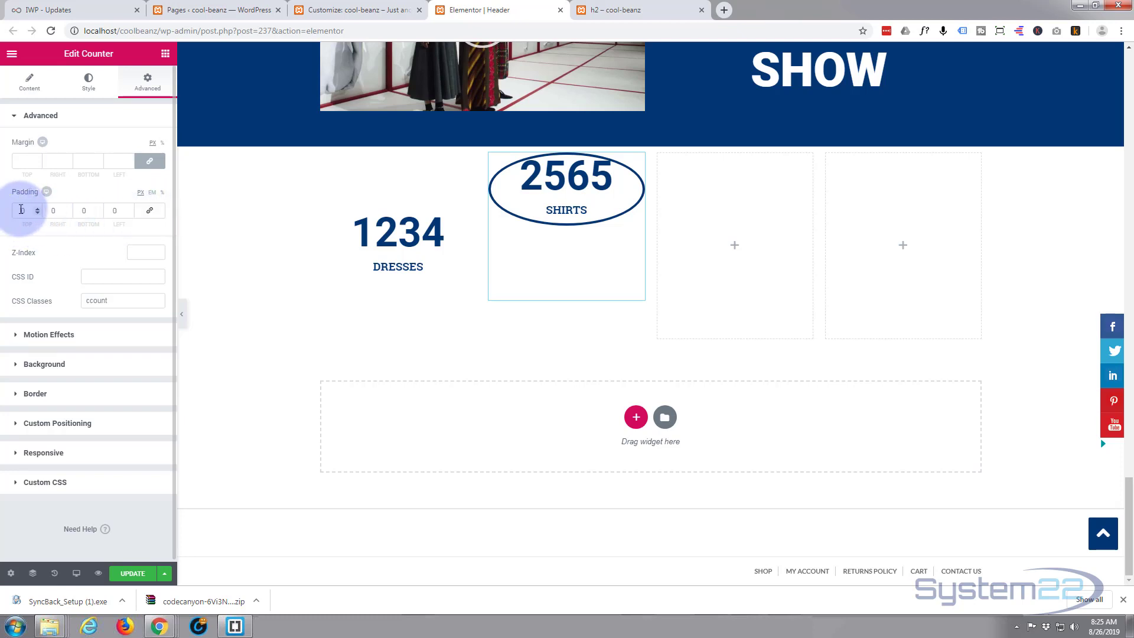
pyautogui.write('50')
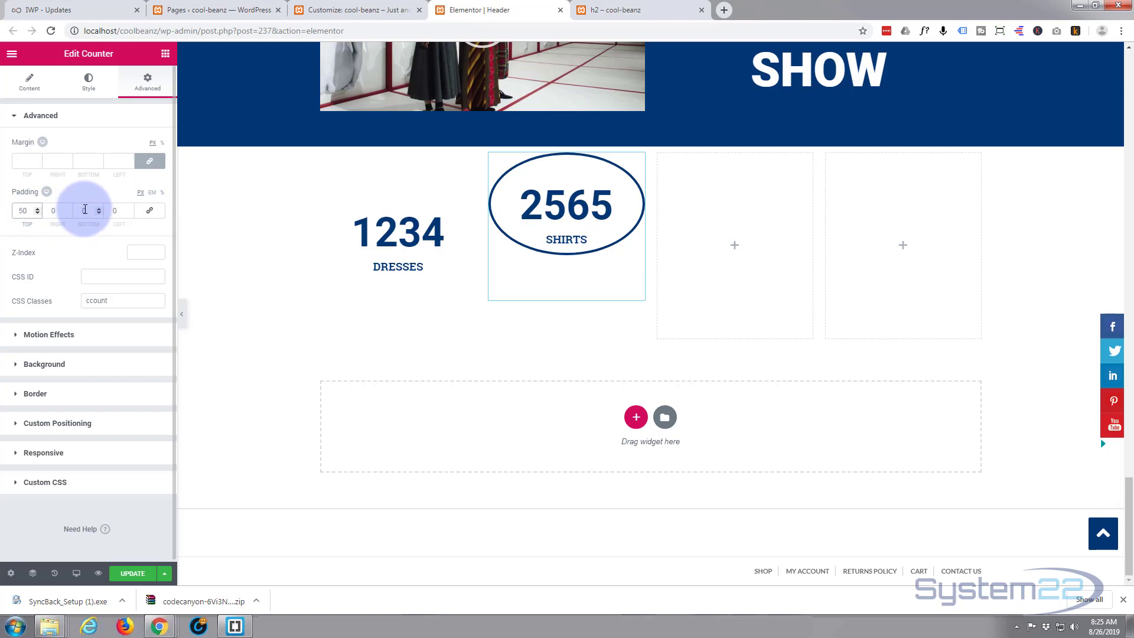
pyautogui.click(83, 210)
pyautogui.write('50')
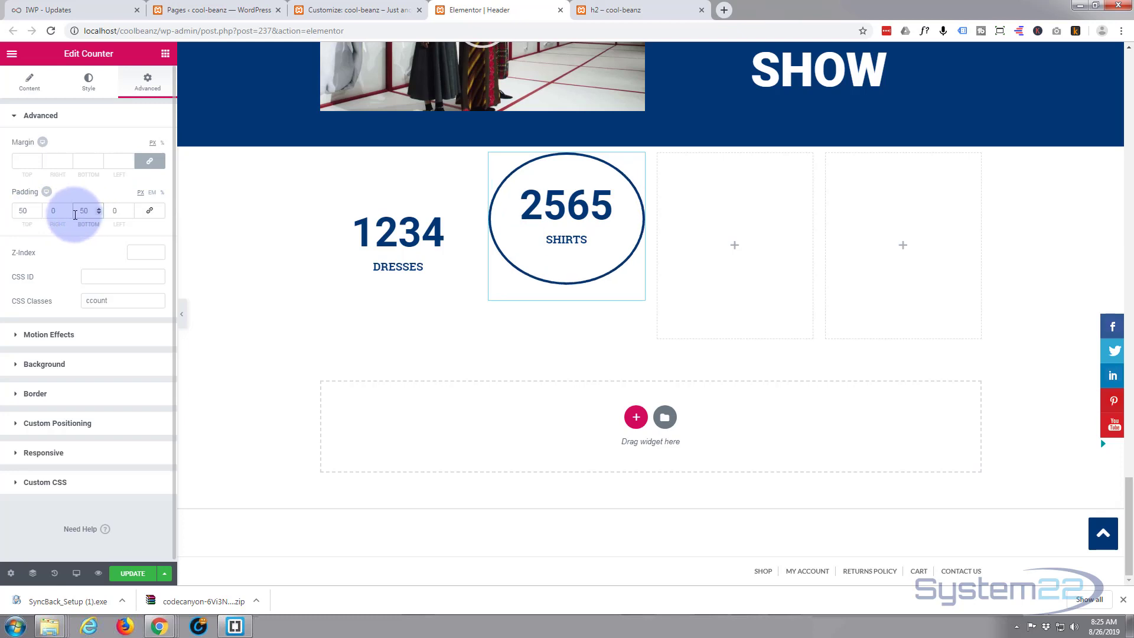
# Set the Shirts counter's top and bottom padding to 60 px each.
pyautogui.click(23, 211)
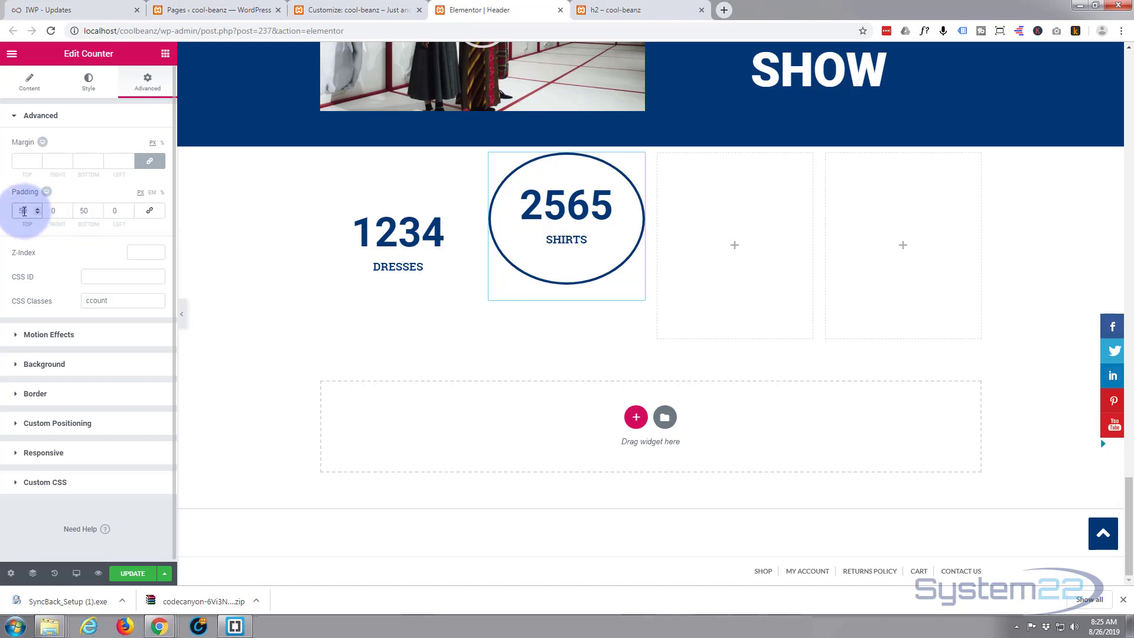
pyautogui.moveTo(20, 211); pyautogui.dragTo(31, 217)
pyautogui.write('60')
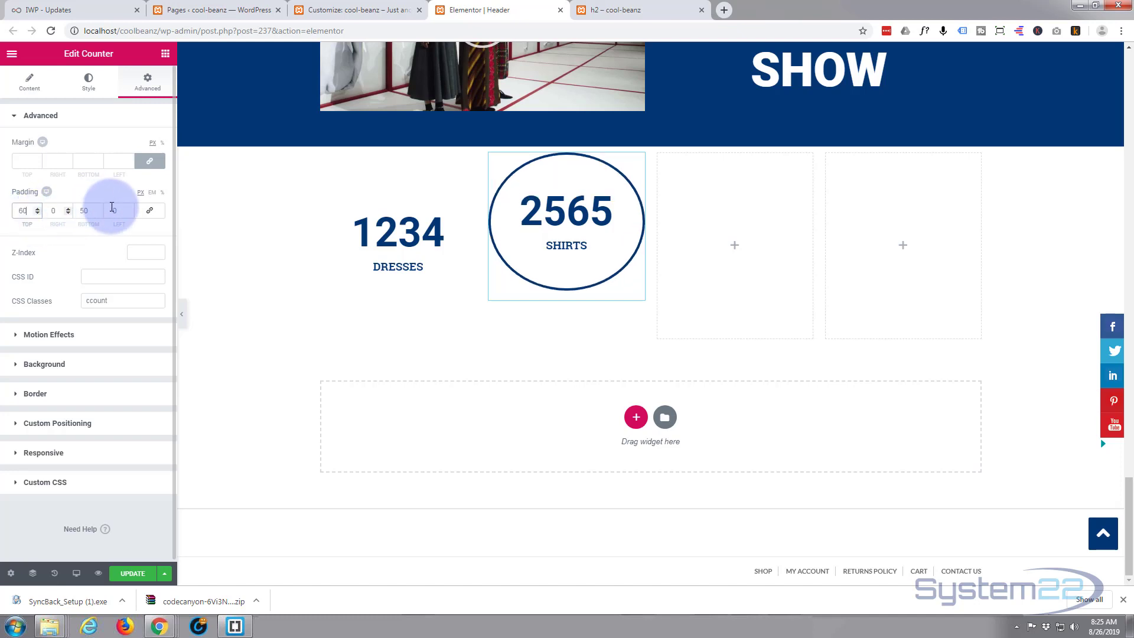
pyautogui.doubleClick(83, 211)
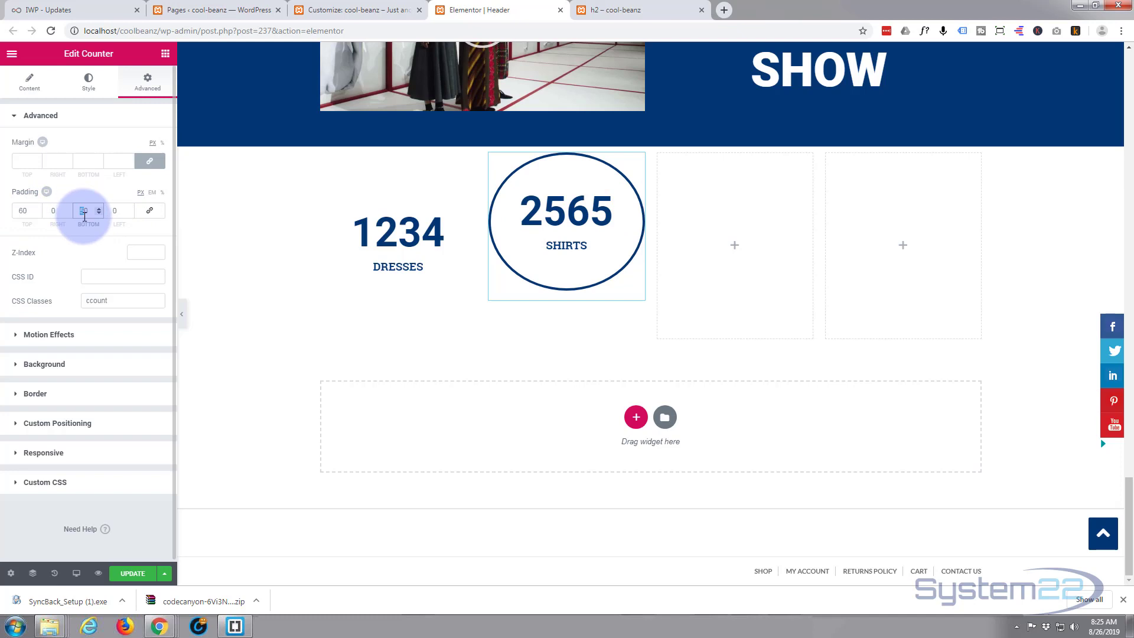
pyautogui.write('60')
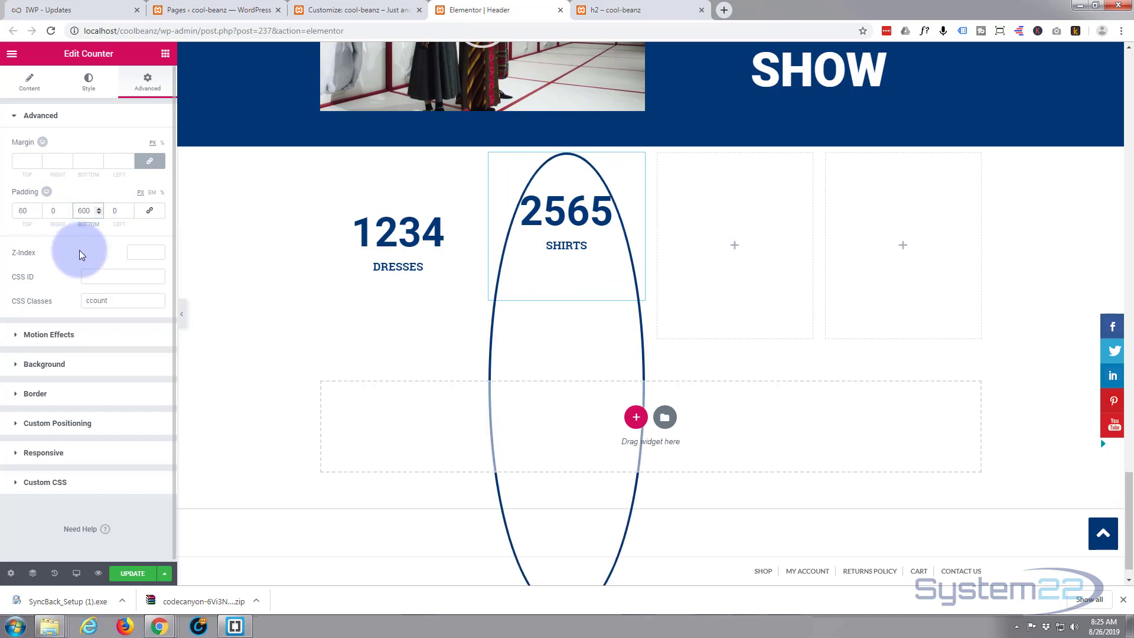
pyautogui.press('BackSpace')
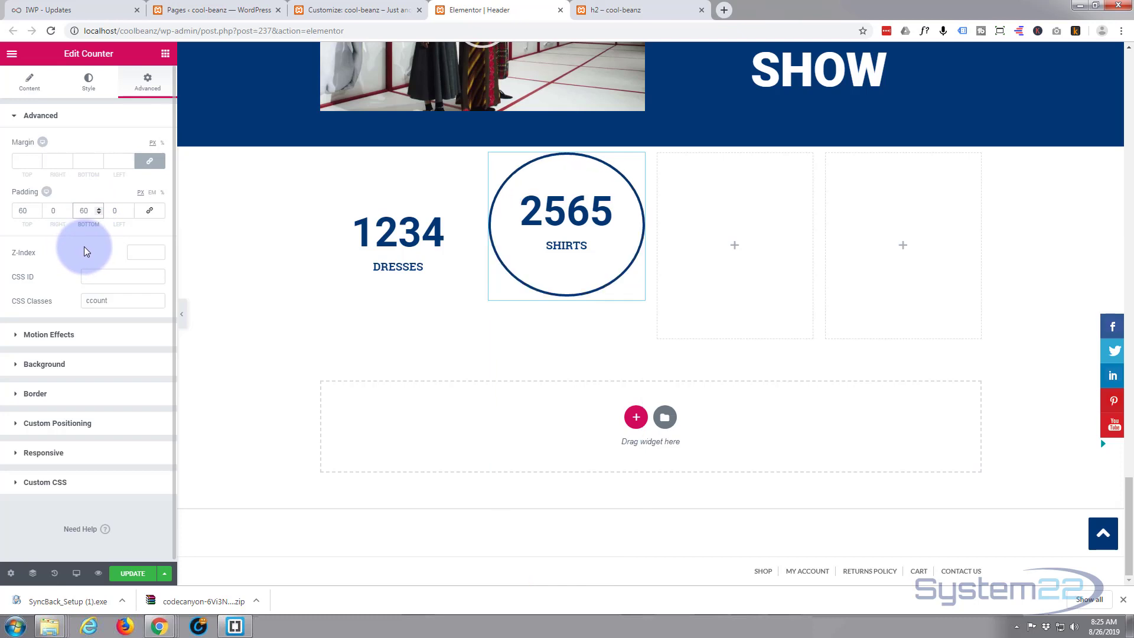
# Fine-tune the Shirts counter's top and bottom padding to 63 px each.
pyautogui.click(99, 208)
pyautogui.click(99, 208)
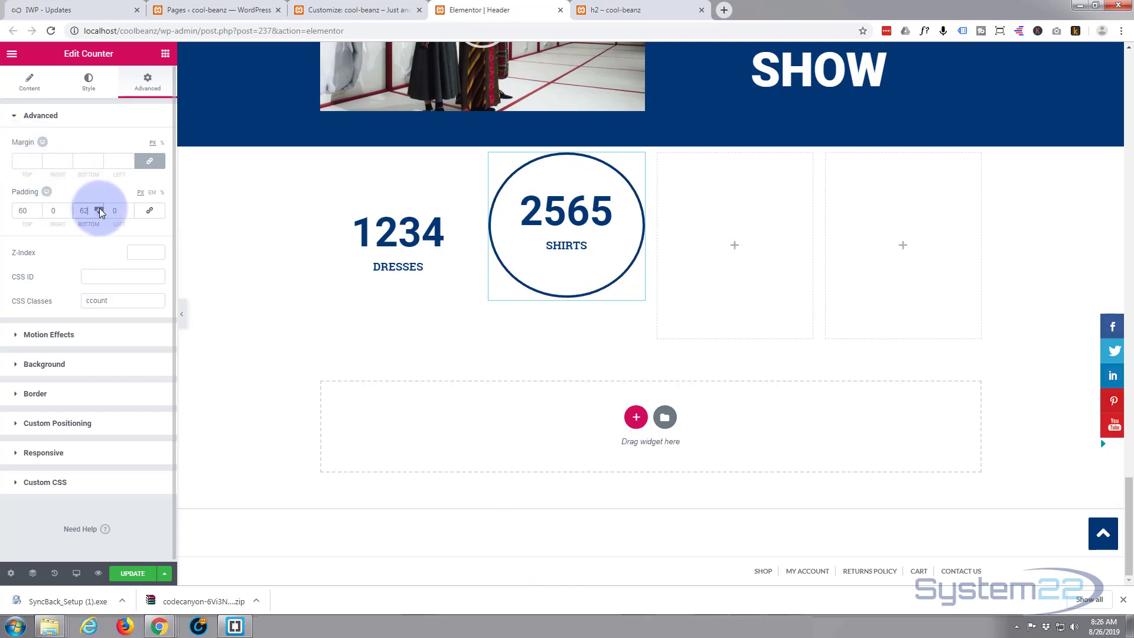
pyautogui.click(38, 208)
pyautogui.click(38, 208)
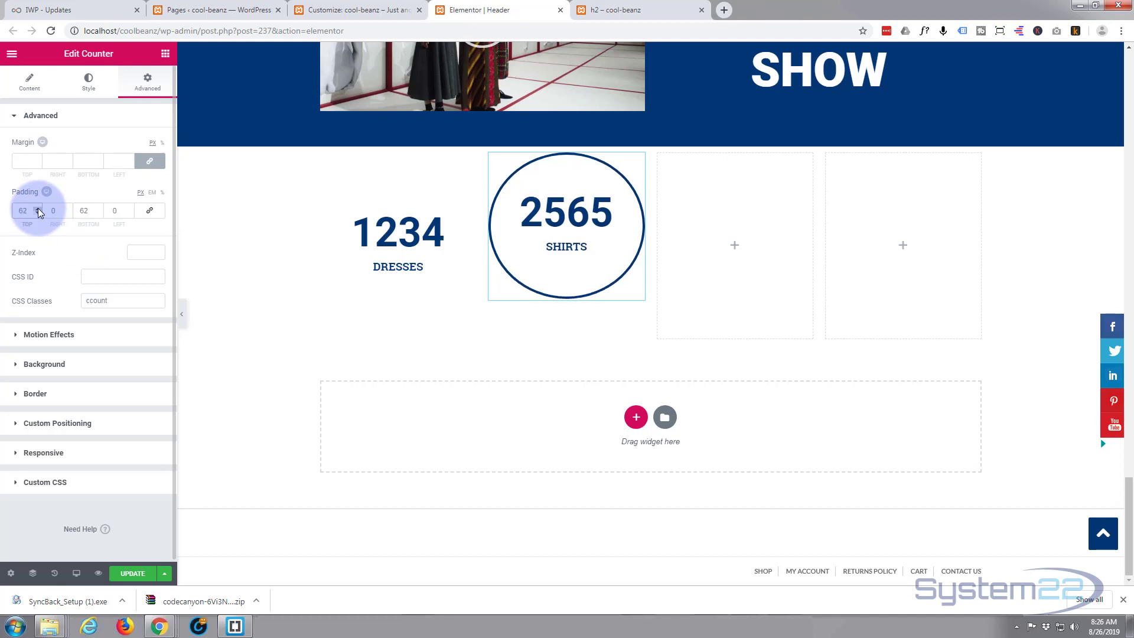
pyautogui.click(38, 207)
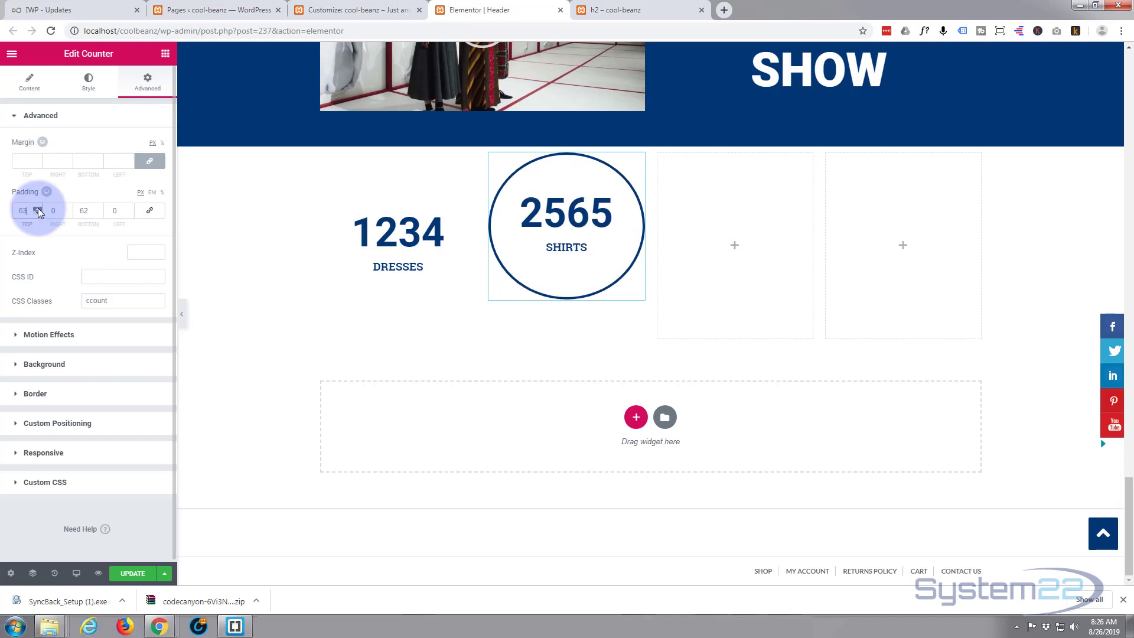
pyautogui.click(99, 207)
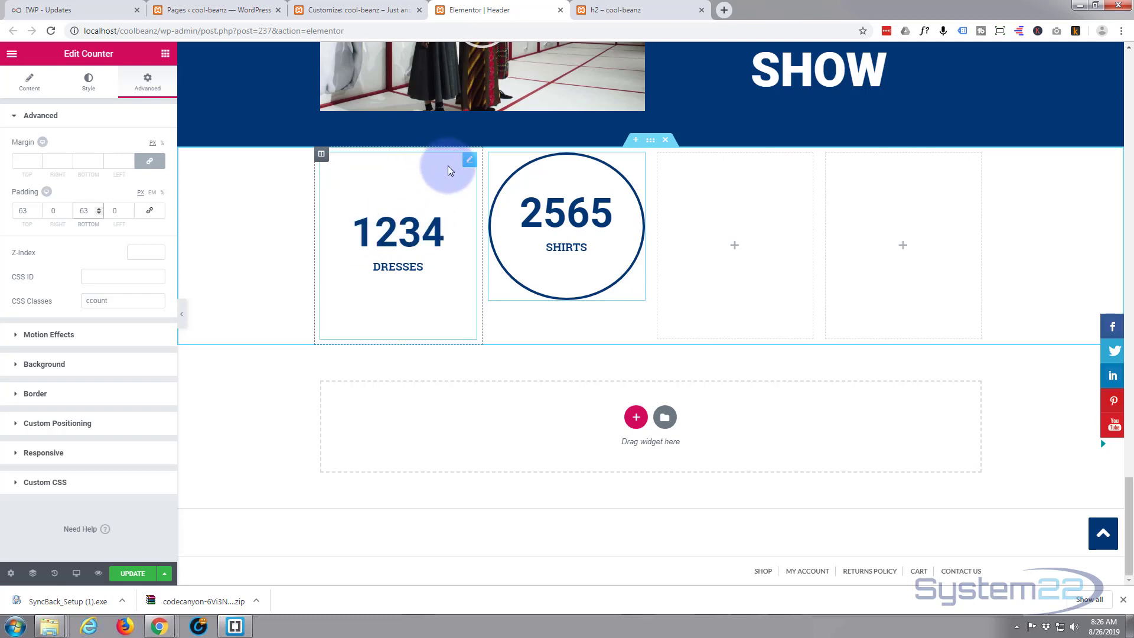
# Duplicate the Dresses counter in the first column and move the copy into the empty third column.
pyautogui.rightClick(470, 161)
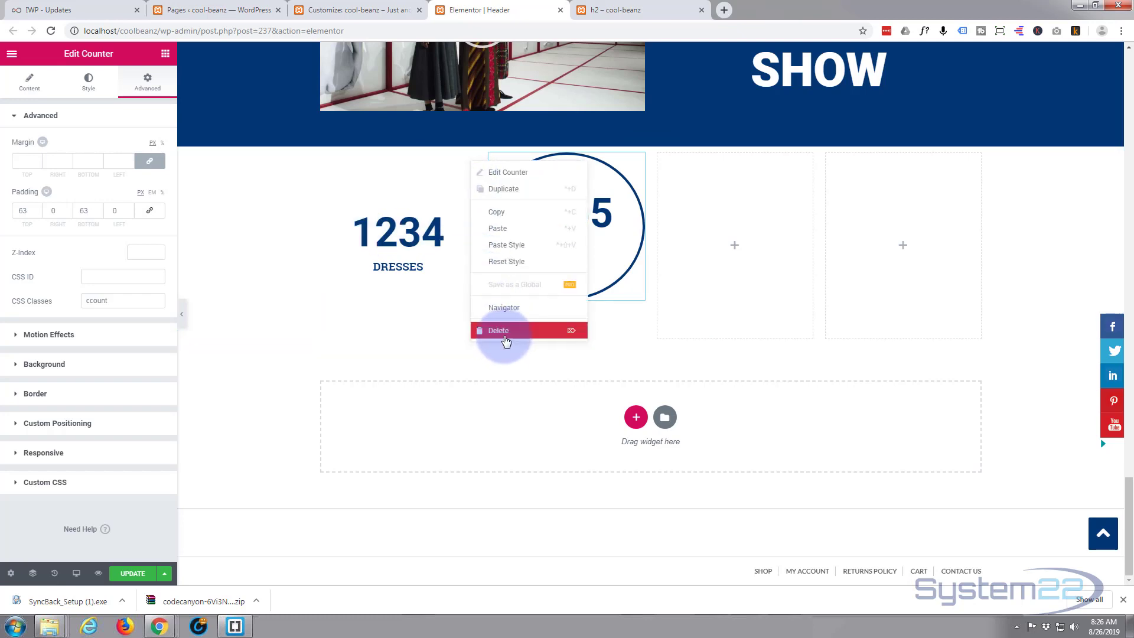
pyautogui.click(500, 189)
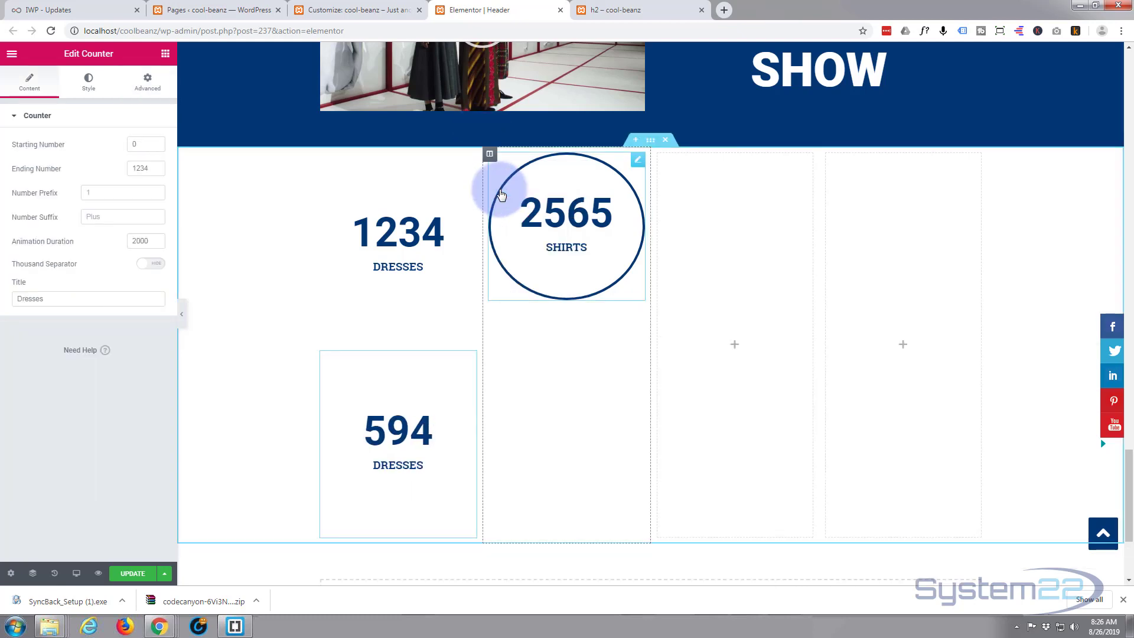
pyautogui.moveTo(470, 167); pyautogui.dragTo(732, 168)
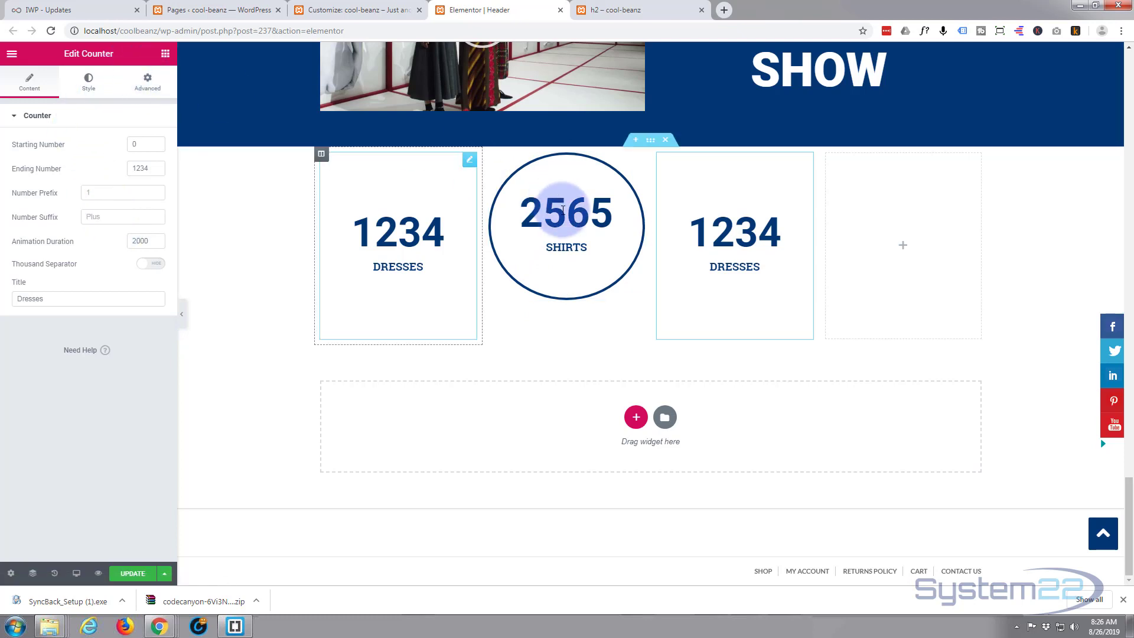
# Unlink the margins of the third-column Dresses counter, try out a top margin, and reset it to 0.
pyautogui.click(148, 83)
pyautogui.write('0')
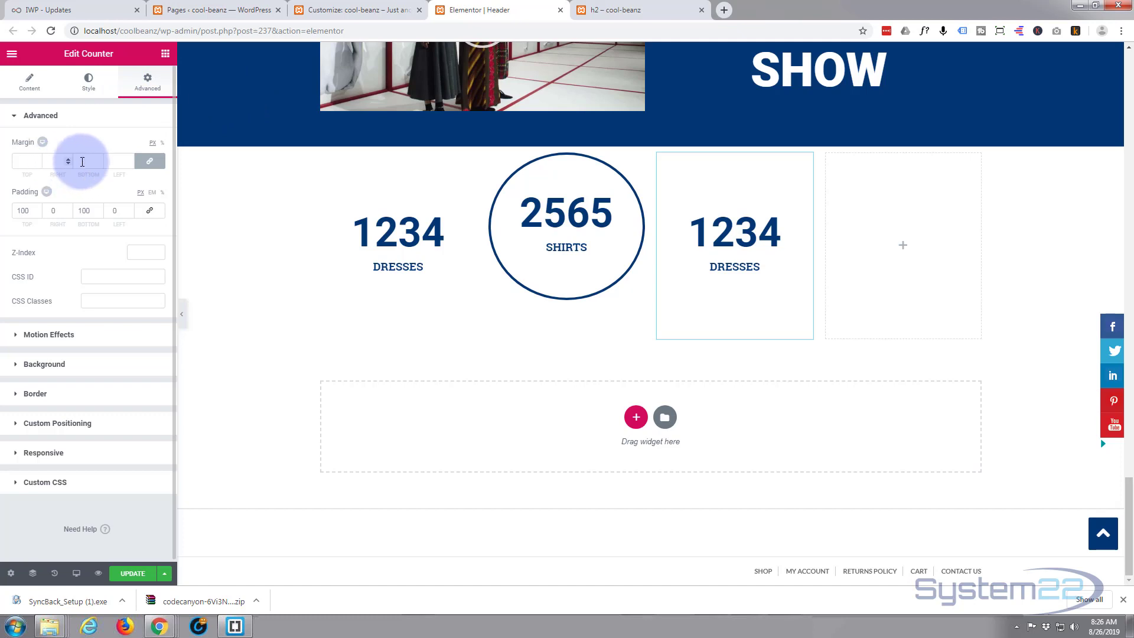
pyautogui.click(150, 161)
pyautogui.click(21, 161)
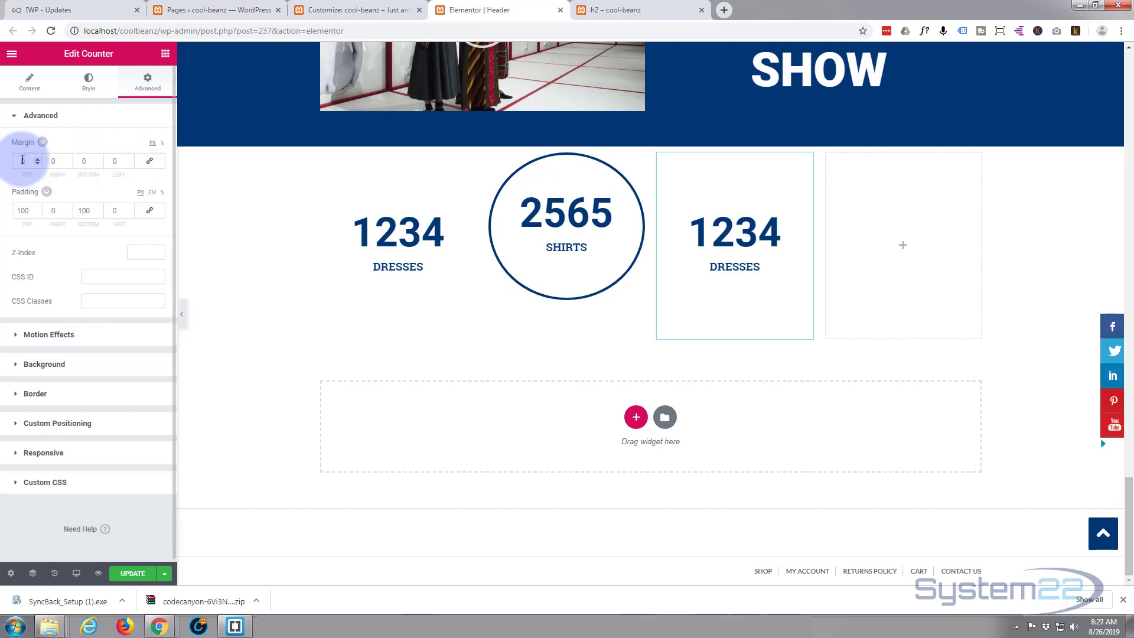
pyautogui.write('-')
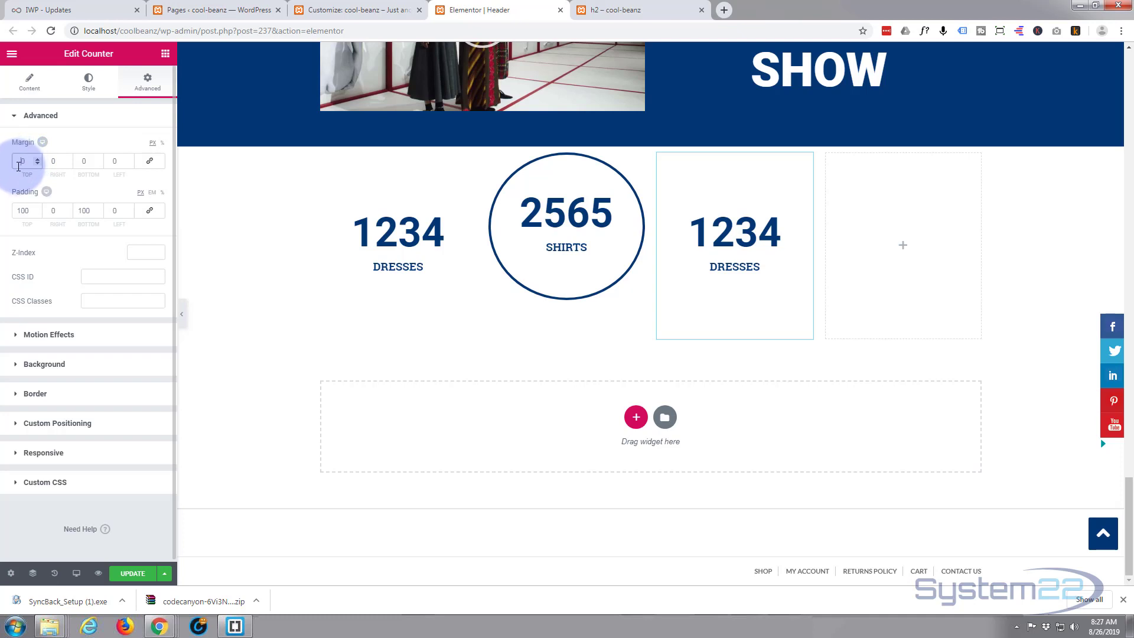
pyautogui.write('60')
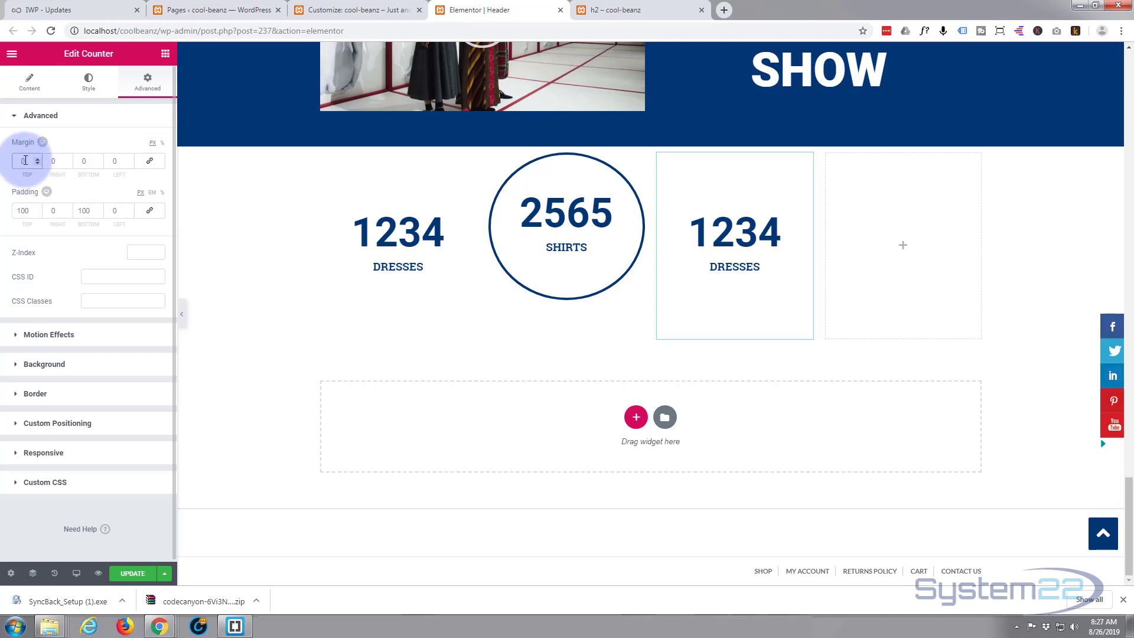
pyautogui.write('0')
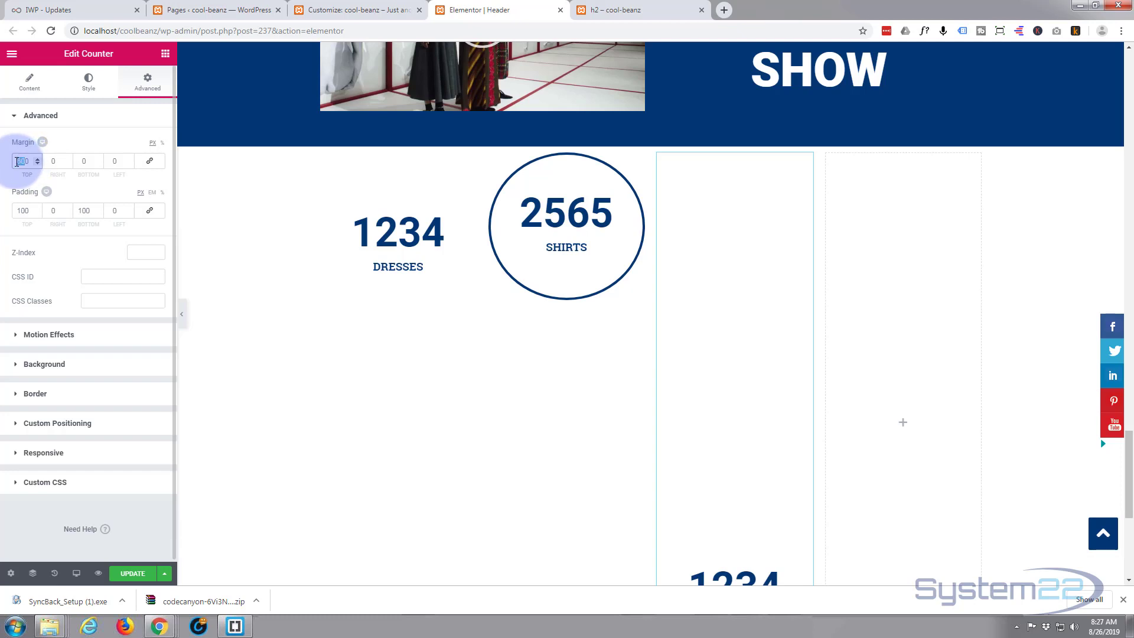
pyautogui.doubleClick(23, 160)
pyautogui.write('0')
# Try linked margins of 60 px on all sides of the Shirts counter and reset them all to 0.
pyautogui.click(555, 244)
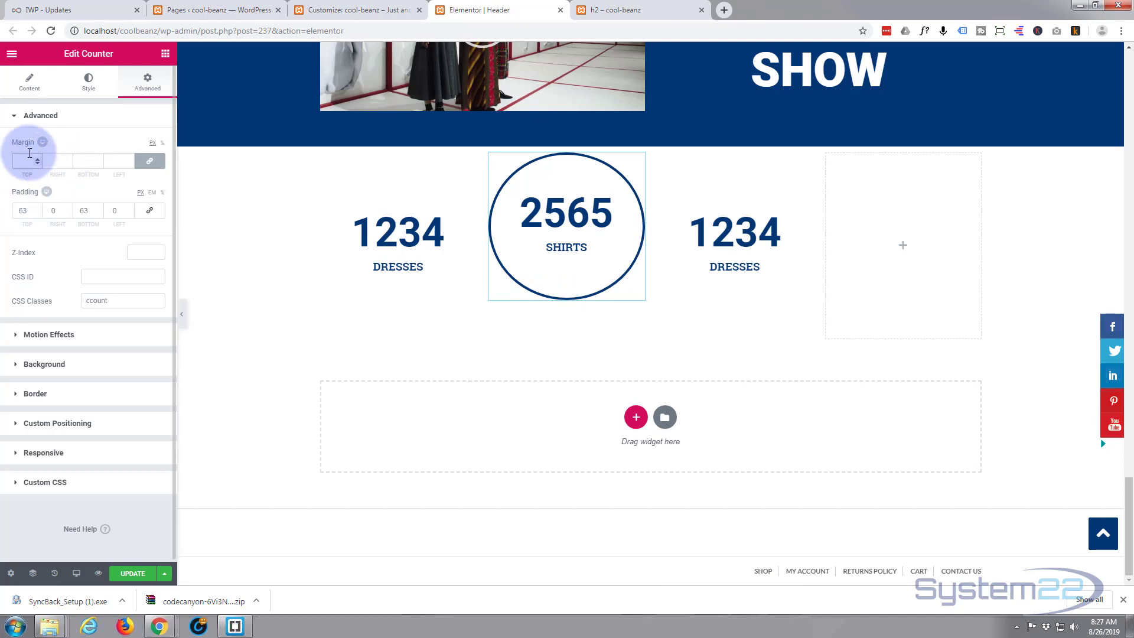
pyautogui.write('60')
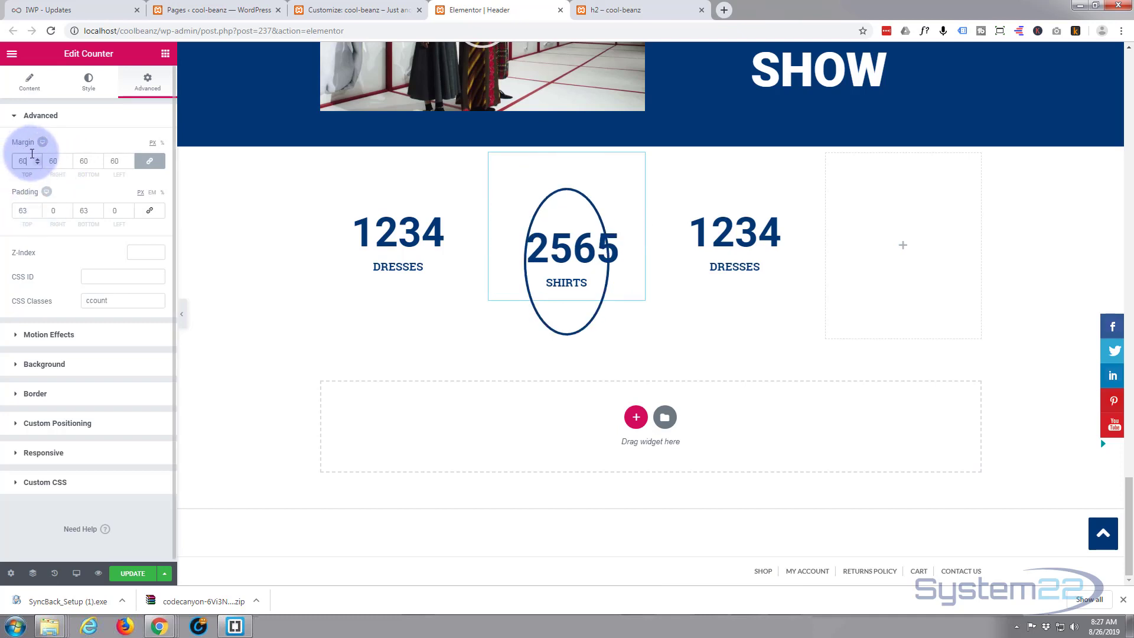
pyautogui.click(140, 161)
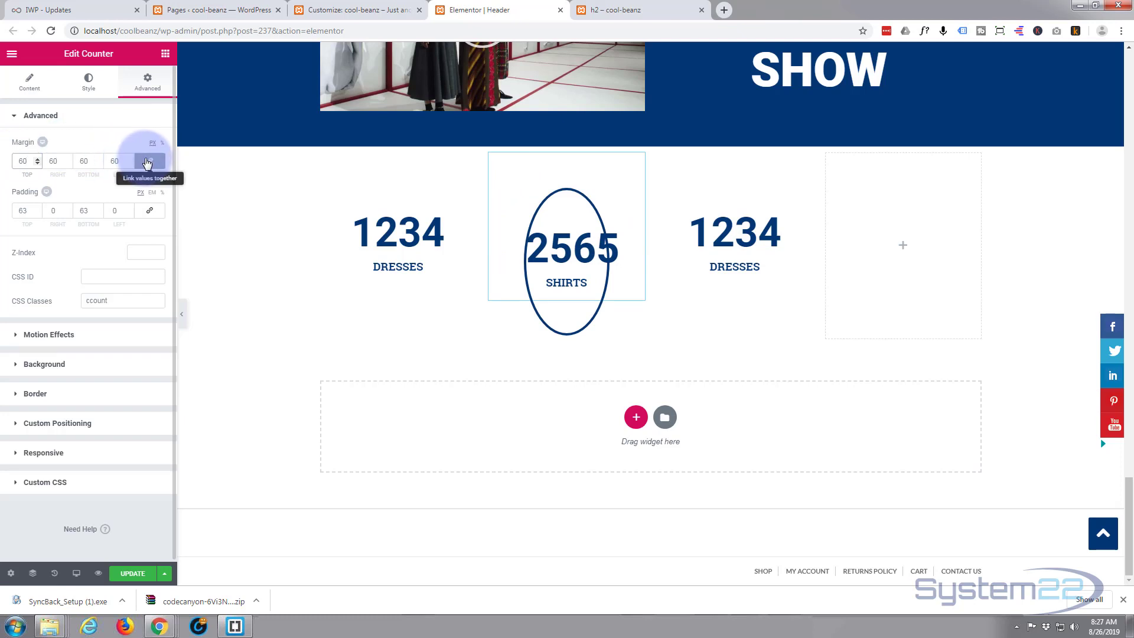
pyautogui.doubleClick(28, 161)
pyautogui.write('0')
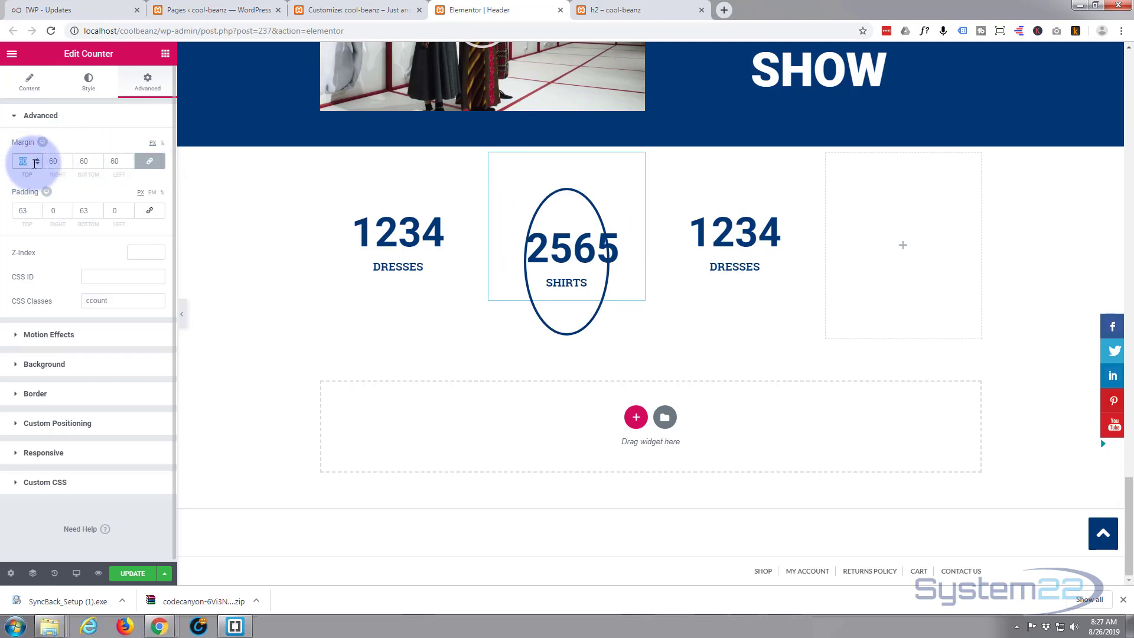
# Unlink the Shirts counter's margins, try a top margin of 60 px, and reduce it to 30 px.
pyautogui.click(151, 162)
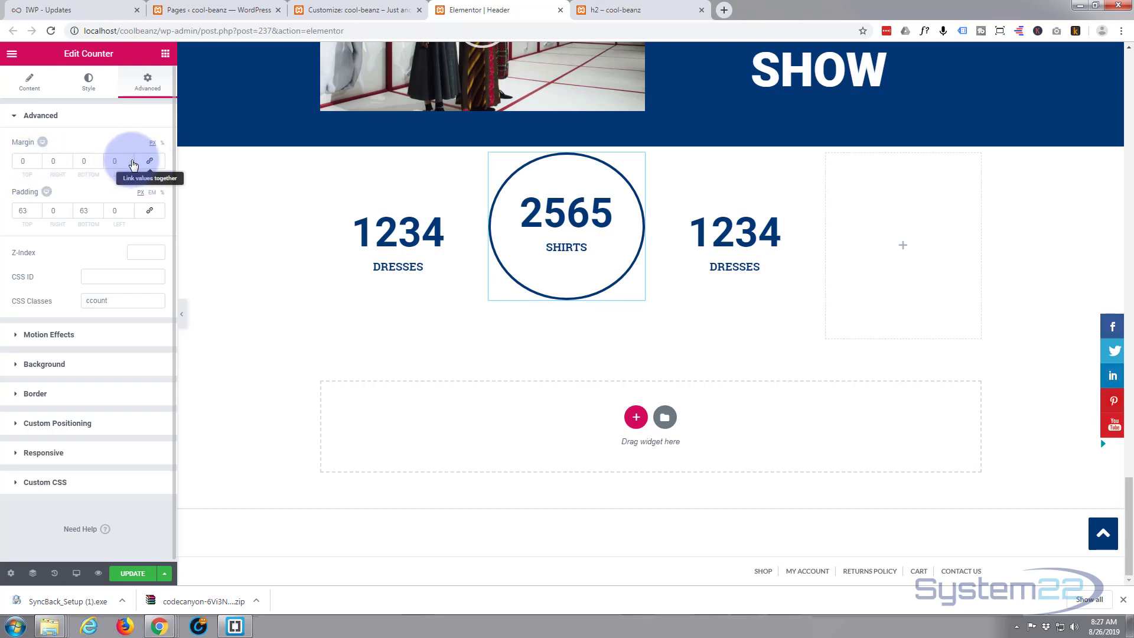
pyautogui.click(22, 159)
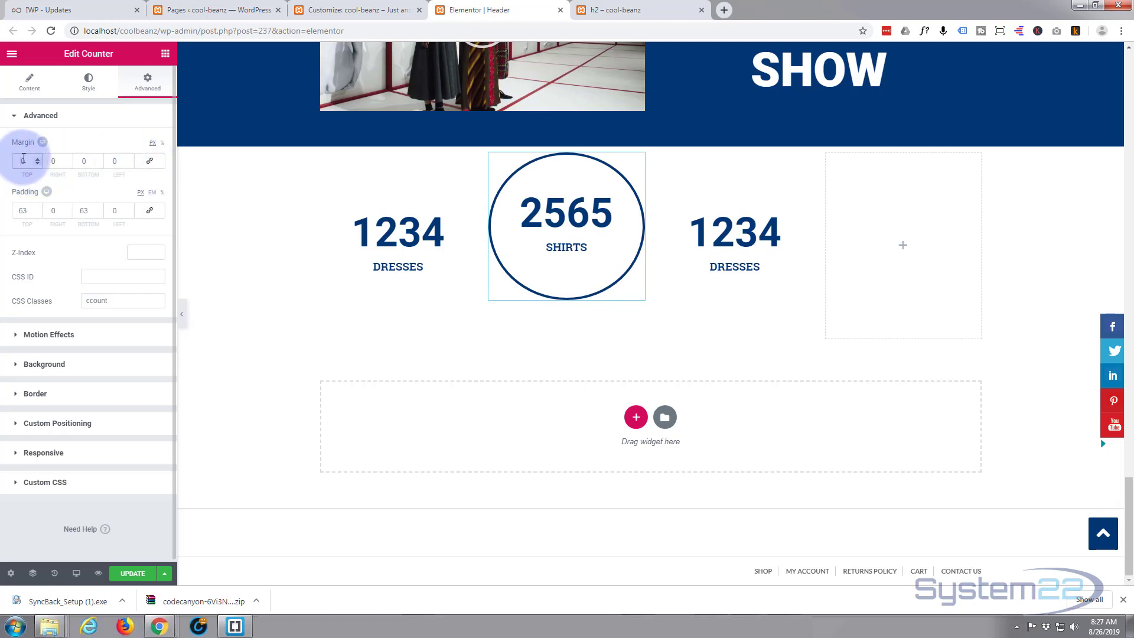
pyautogui.write('60')
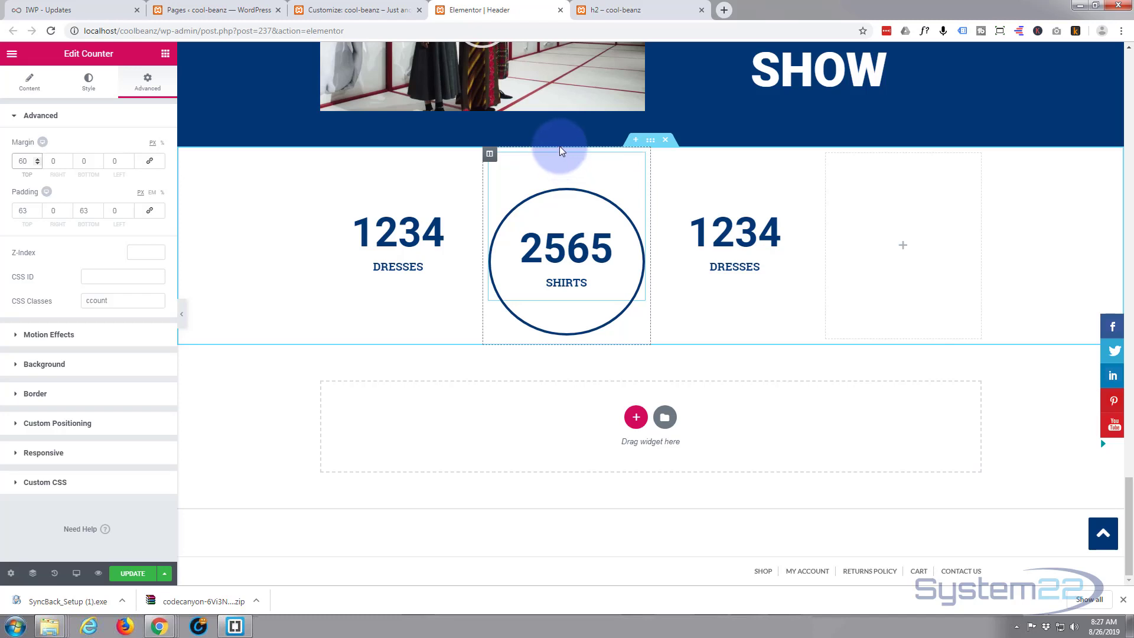
pyautogui.doubleClick(26, 160)
pyautogui.moveTo(27, 160); pyautogui.dragTo(23, 160)
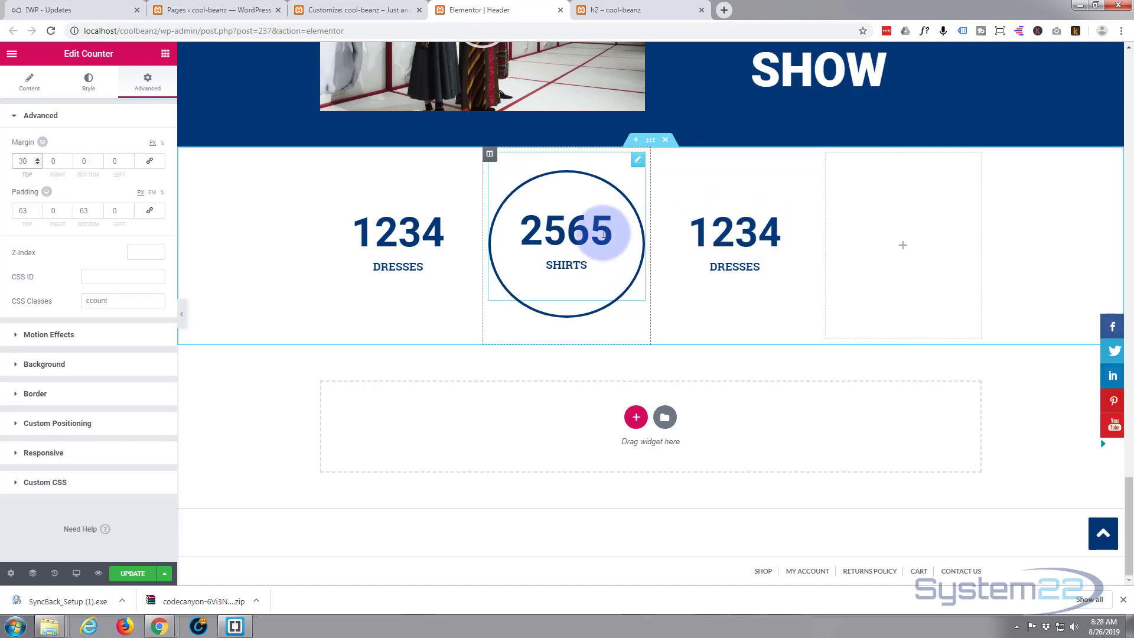
# Copy the Shirts counter into the empty fourth column and paste its style onto the third-column Dresses counter.
pyautogui.rightClick(635, 163)
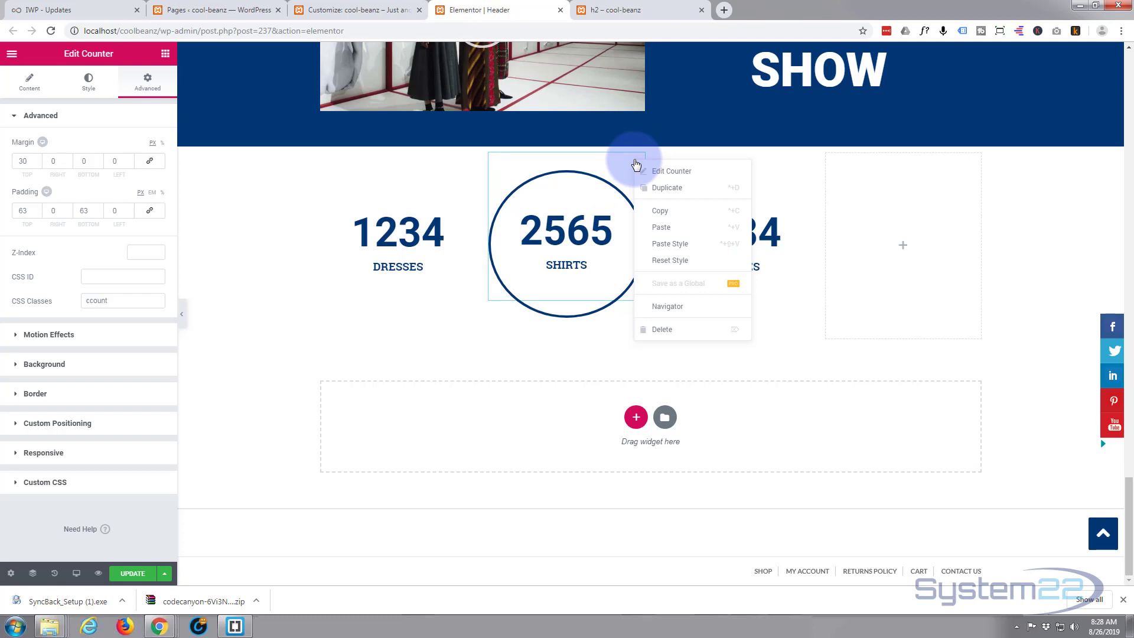
pyautogui.click(659, 212)
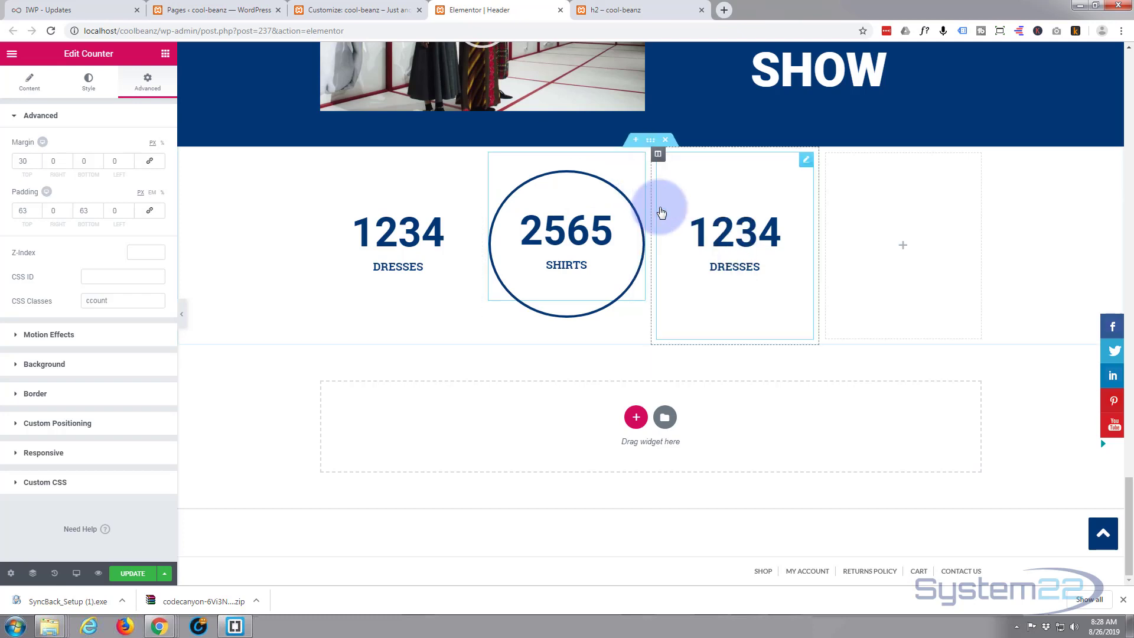
pyautogui.rightClick(876, 182)
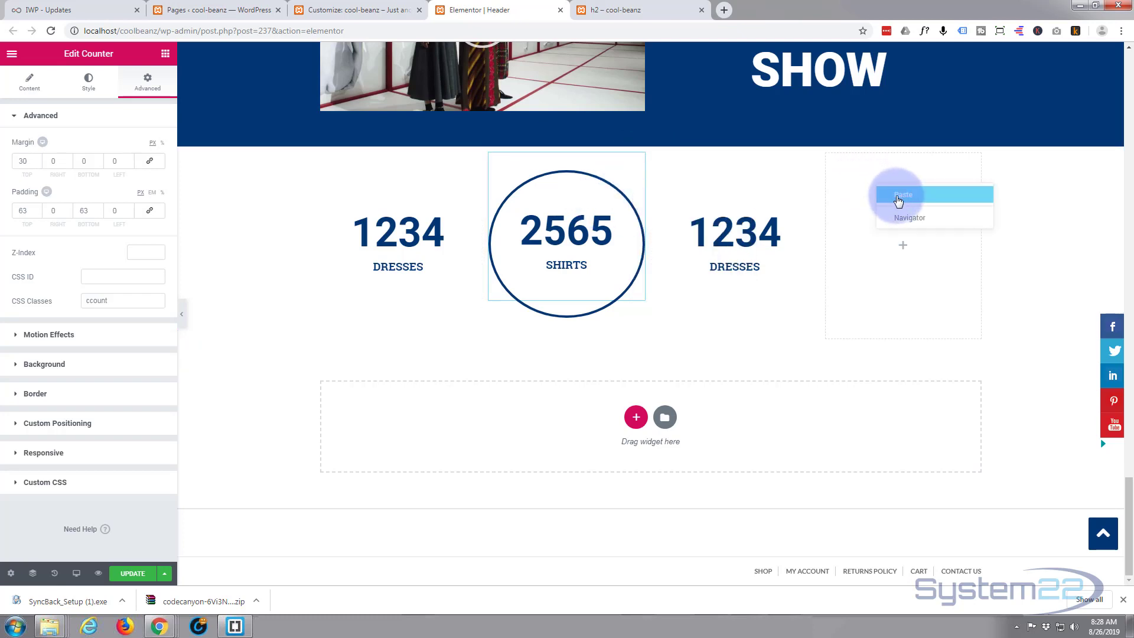
pyautogui.click(897, 197)
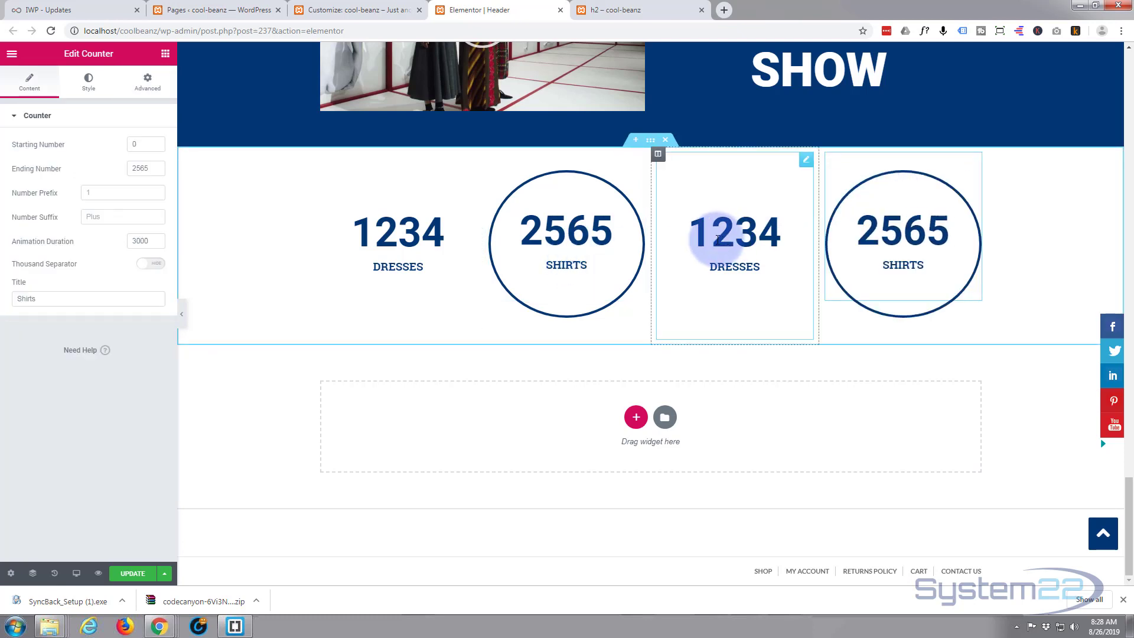
pyautogui.rightClick(806, 164)
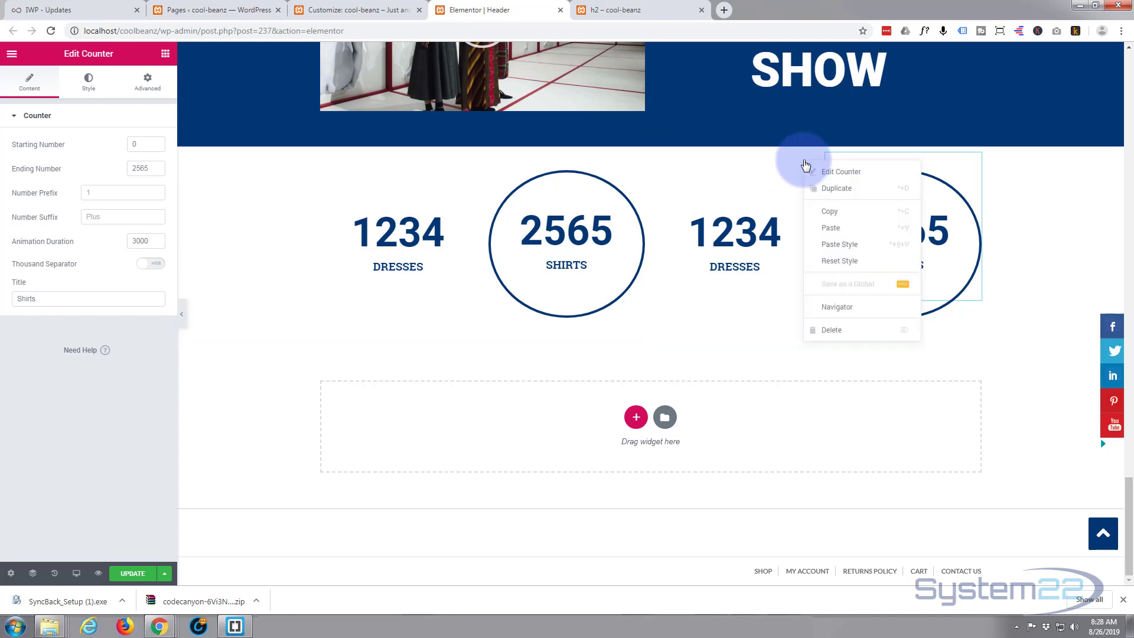
pyautogui.click(832, 248)
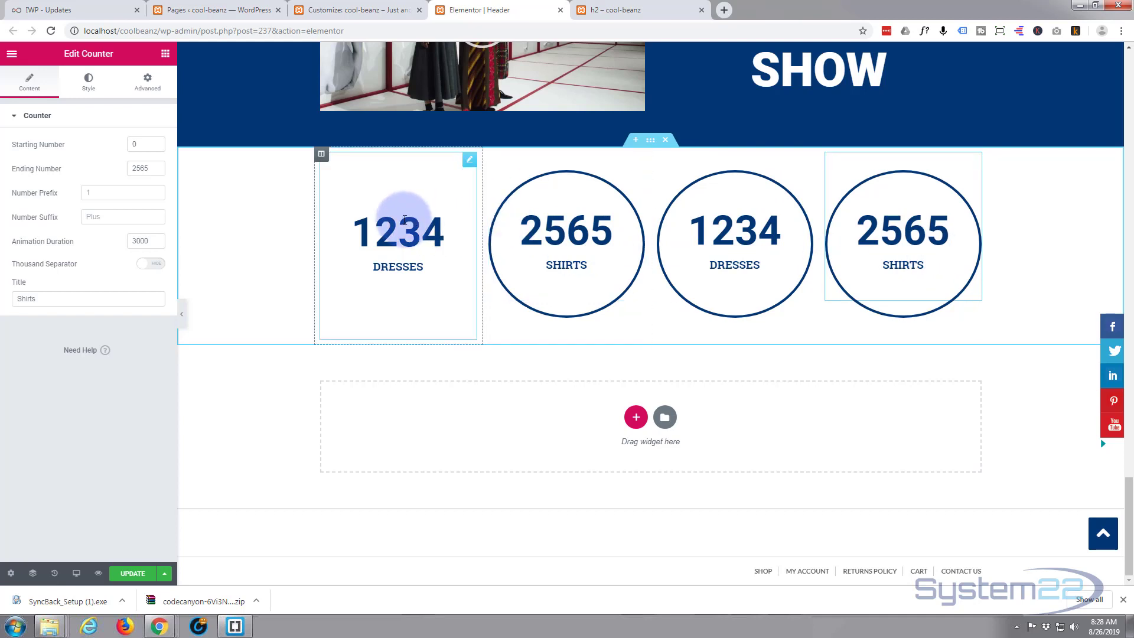
# Copy the first-column Dresses counter and paste its style onto the counters in the second, third and fourth columns.
pyautogui.rightClick(467, 160)
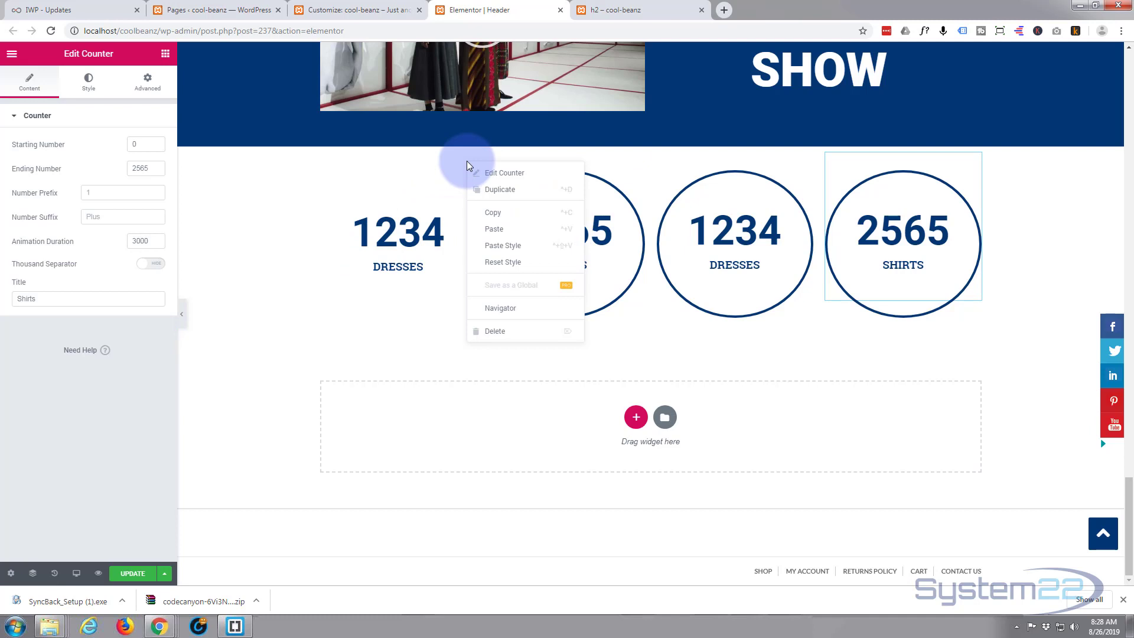
pyautogui.click(487, 216)
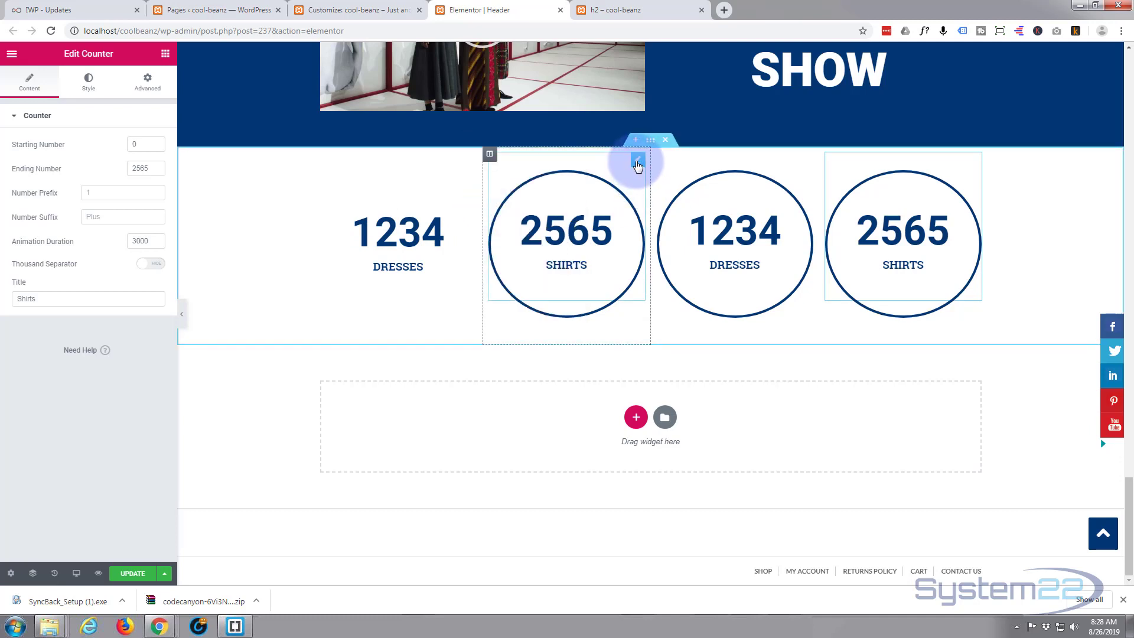
pyautogui.rightClick(636, 165)
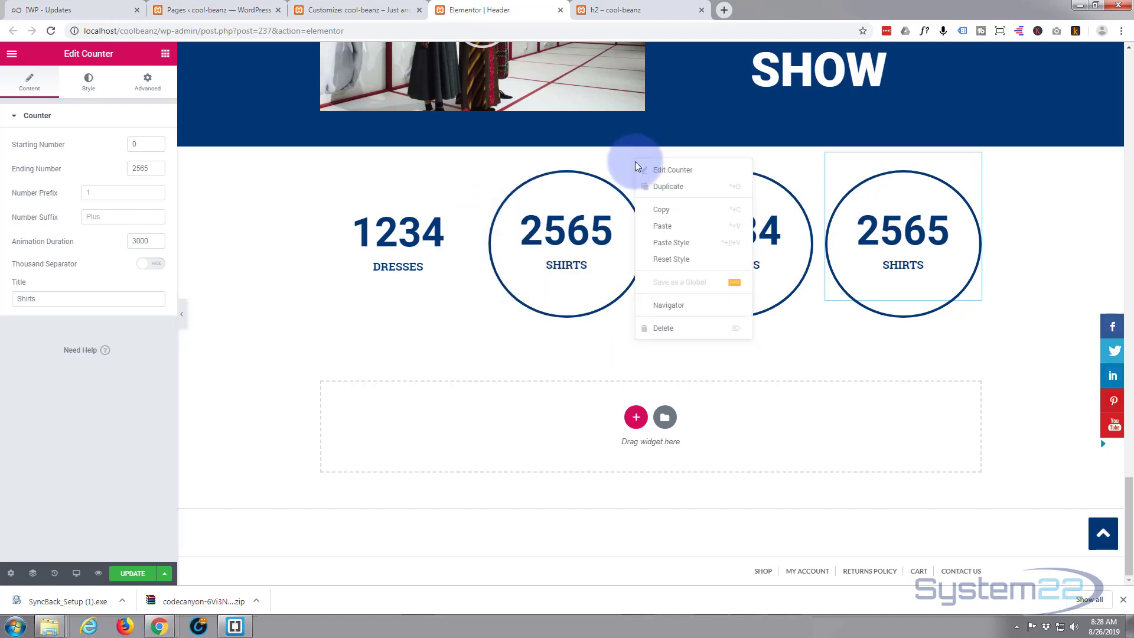
pyautogui.click(671, 243)
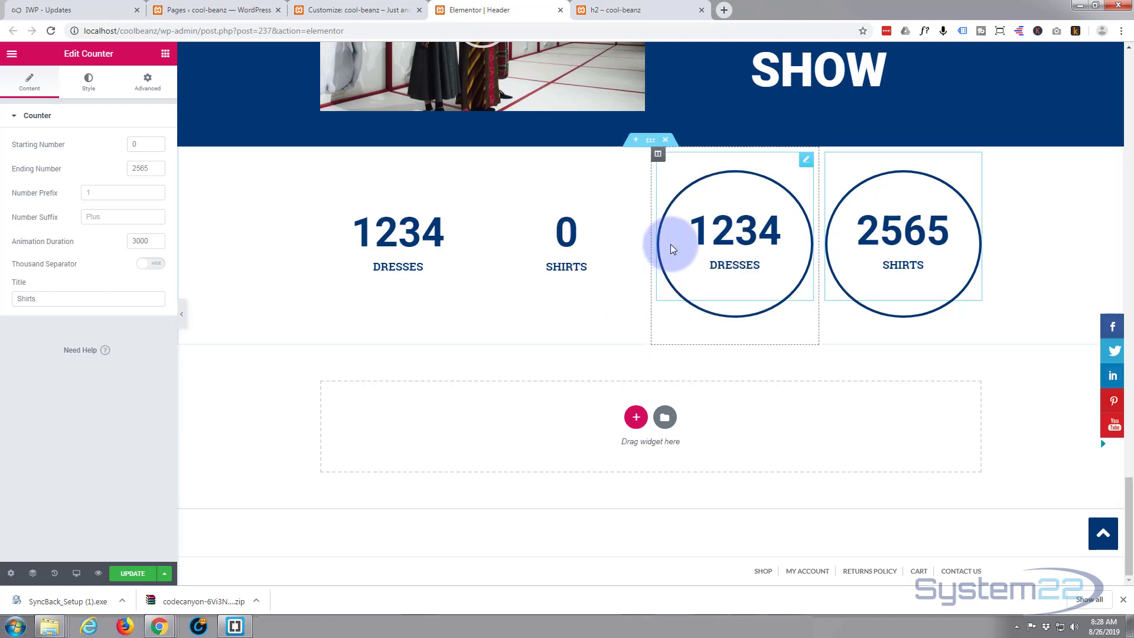
pyautogui.rightClick(807, 163)
pyautogui.click(843, 243)
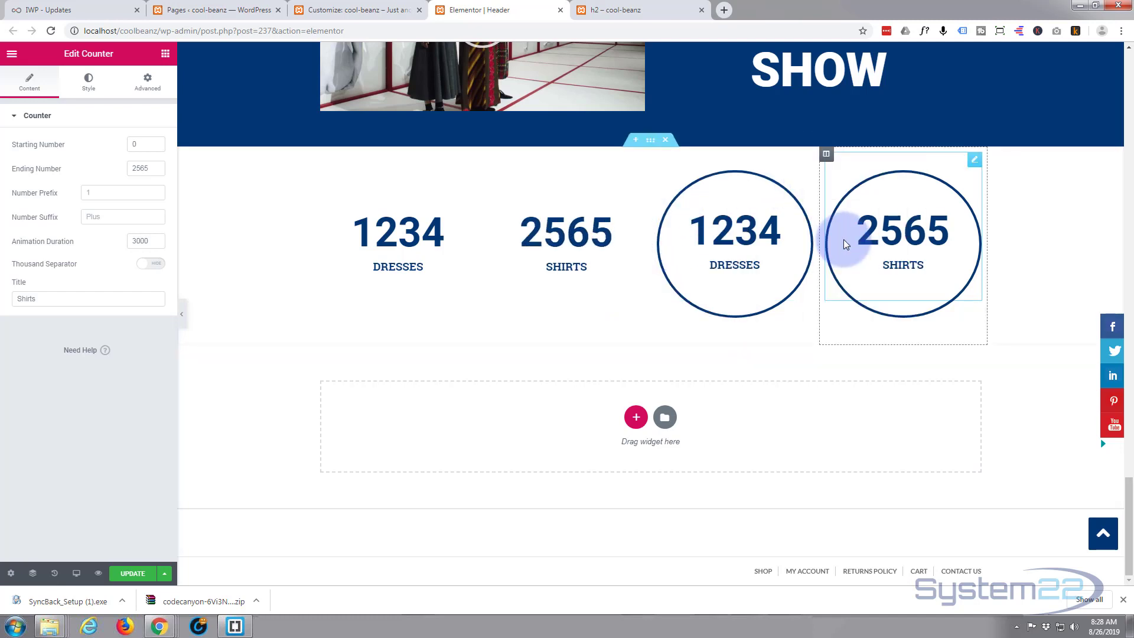
pyautogui.rightClick(970, 160)
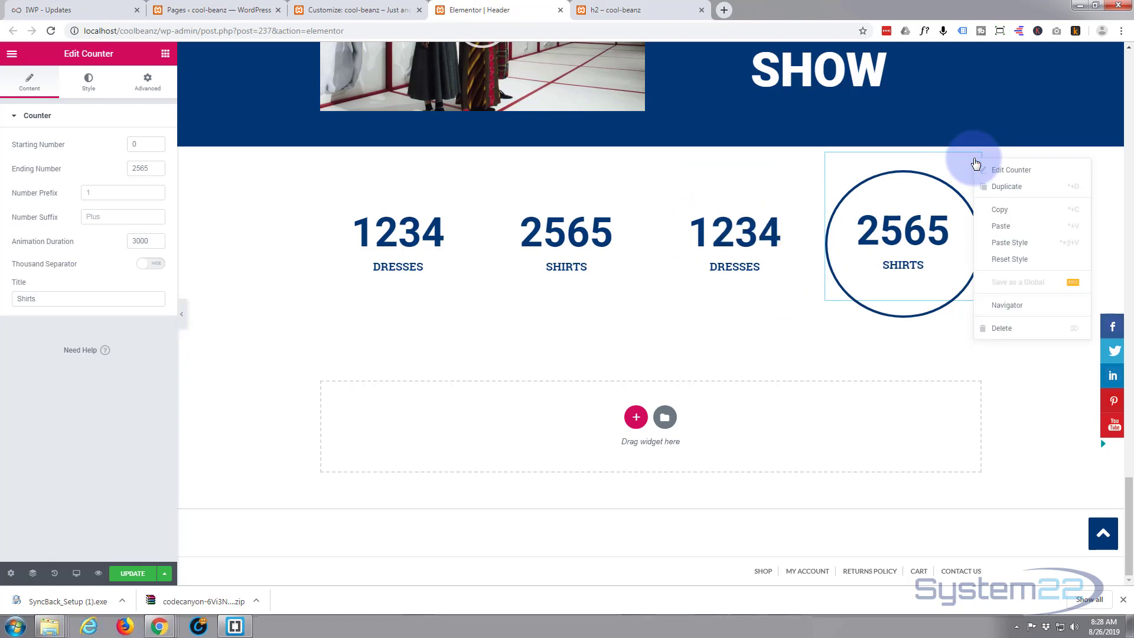
pyautogui.click(1015, 247)
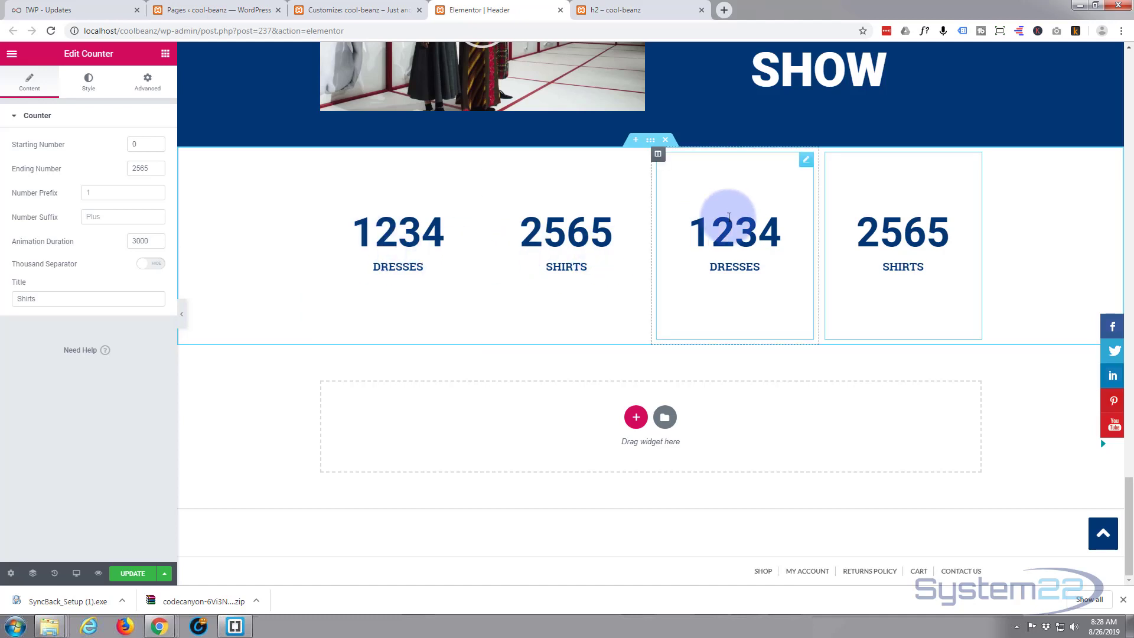
# Retitle the third-column Dresses counter as Pants and set its animation duration to 3000.
pyautogui.click(806, 161)
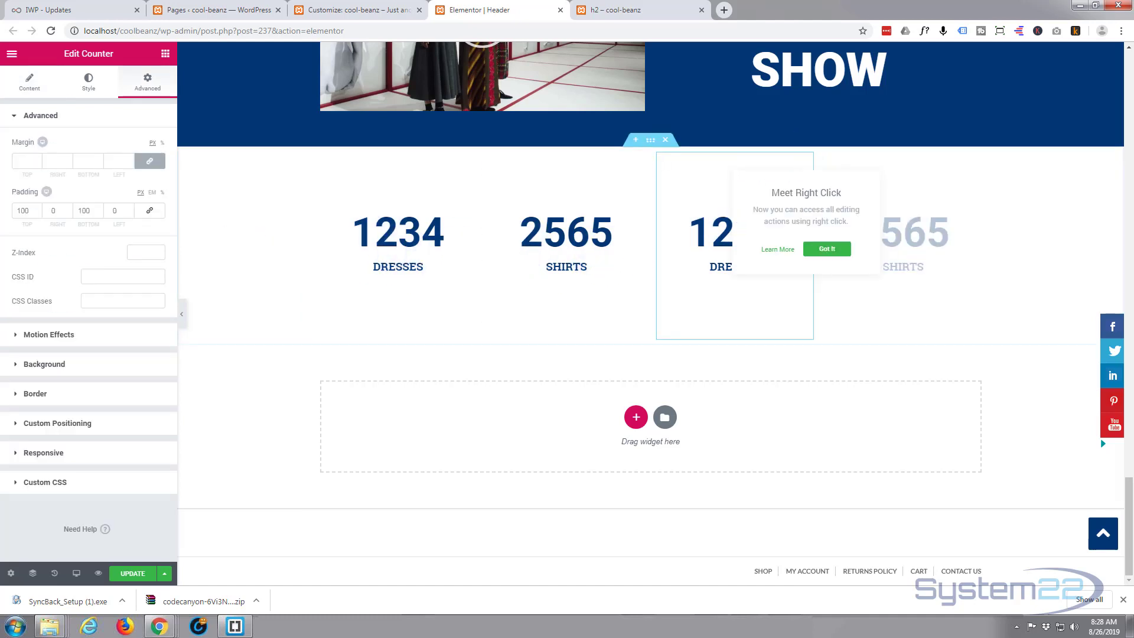
pyautogui.click(30, 82)
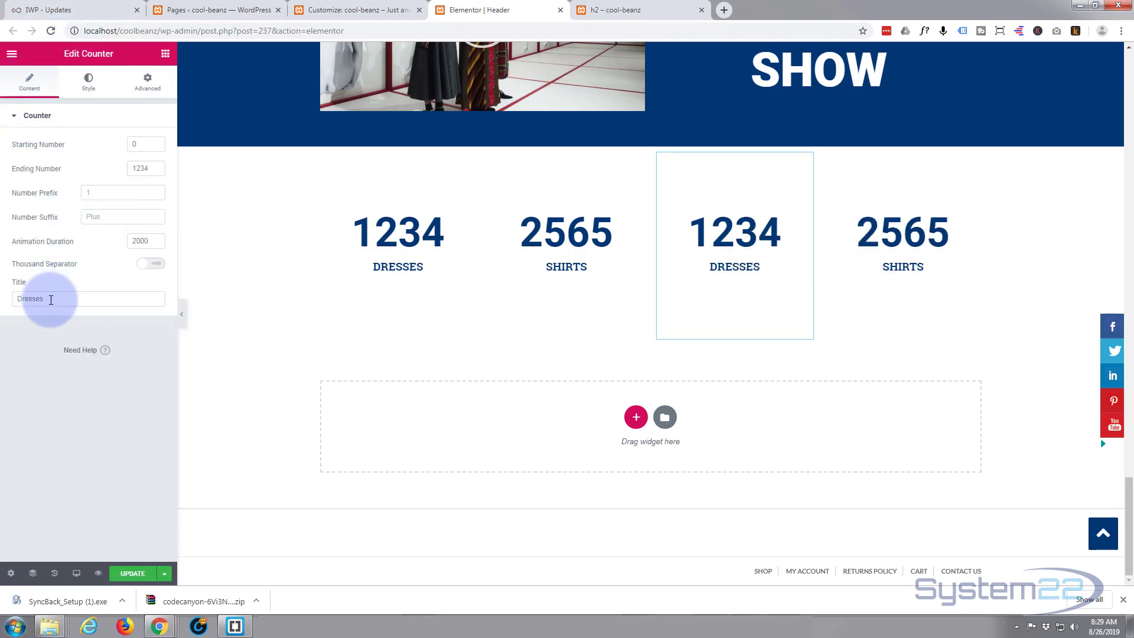
pyautogui.moveTo(51, 298); pyautogui.dragTo(9, 312)
pyautogui.write('Pants')
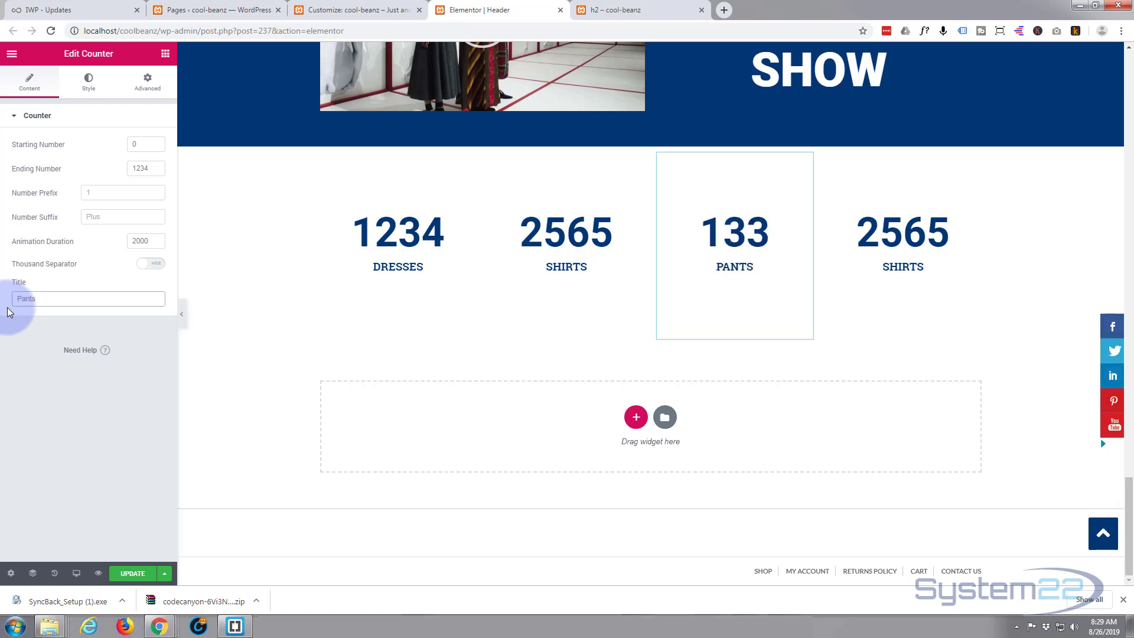
pyautogui.click(134, 238)
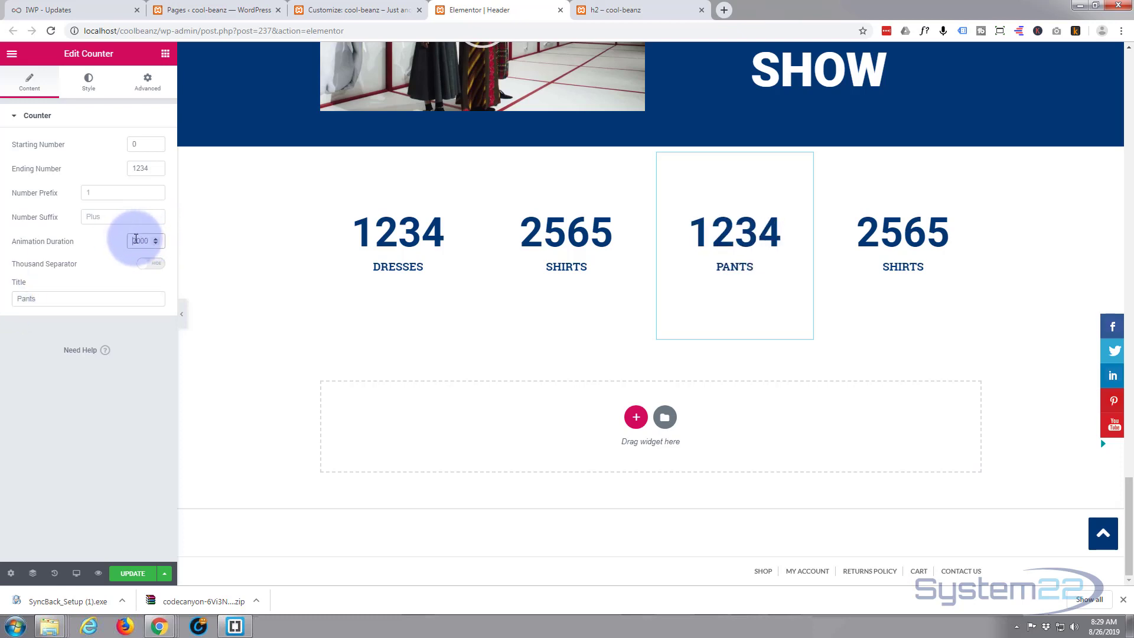
pyautogui.moveTo(133, 240); pyautogui.dragTo(136, 240)
pyautogui.write('3')
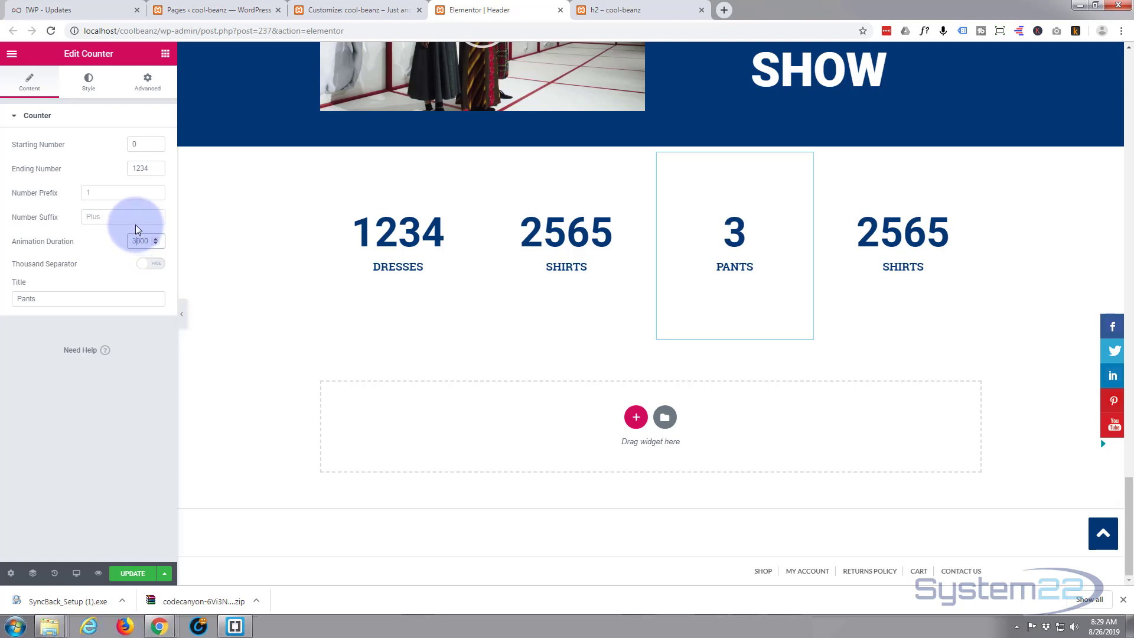
# Set the ending number of the third-column Pants counter to 3687.
pyautogui.click(131, 169)
pyautogui.moveTo(131, 169); pyautogui.dragTo(155, 170)
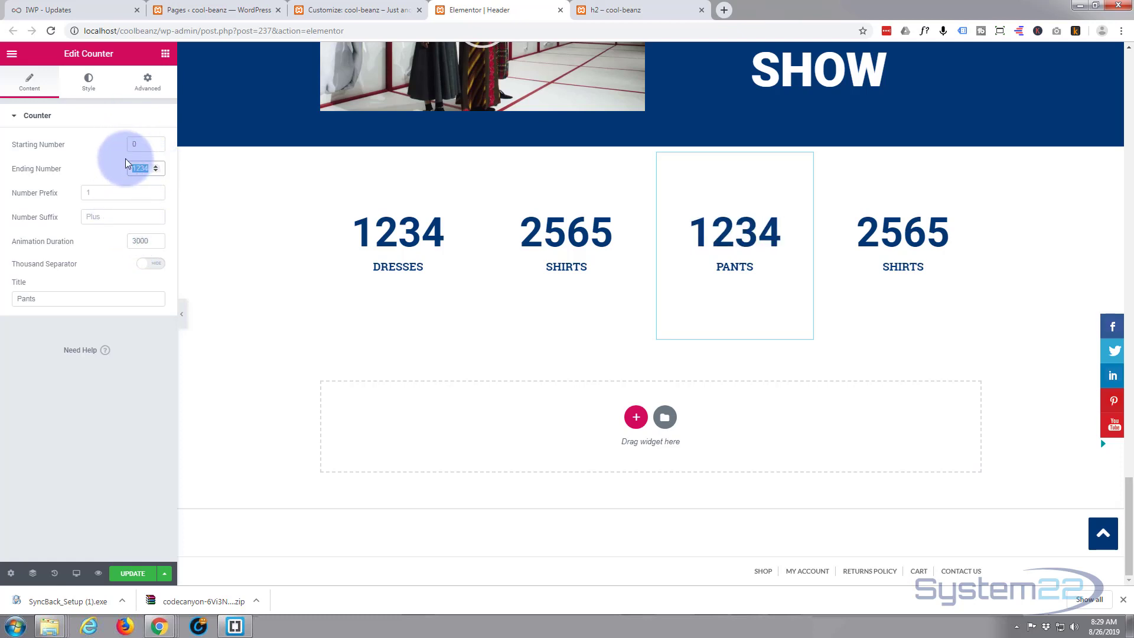
pyautogui.write('3687')
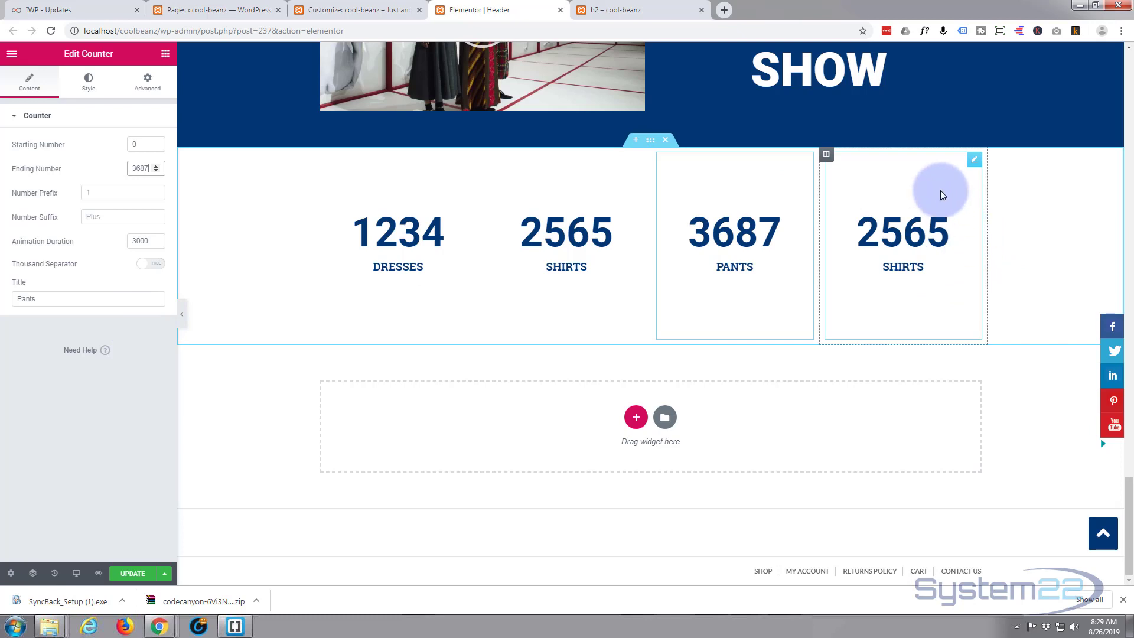
# Retitle the fourth-column Shirts counter as Shoes and set its ending number to 4012.
pyautogui.click(973, 162)
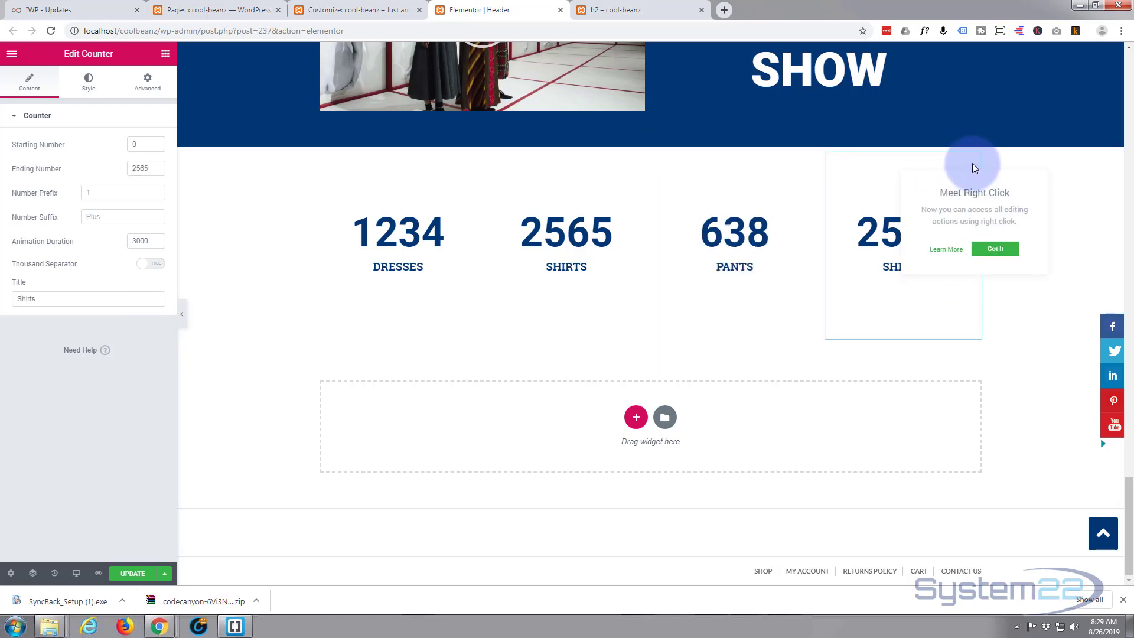
pyautogui.click(34, 299)
pyautogui.moveTo(33, 299); pyautogui.dragTo(13, 299)
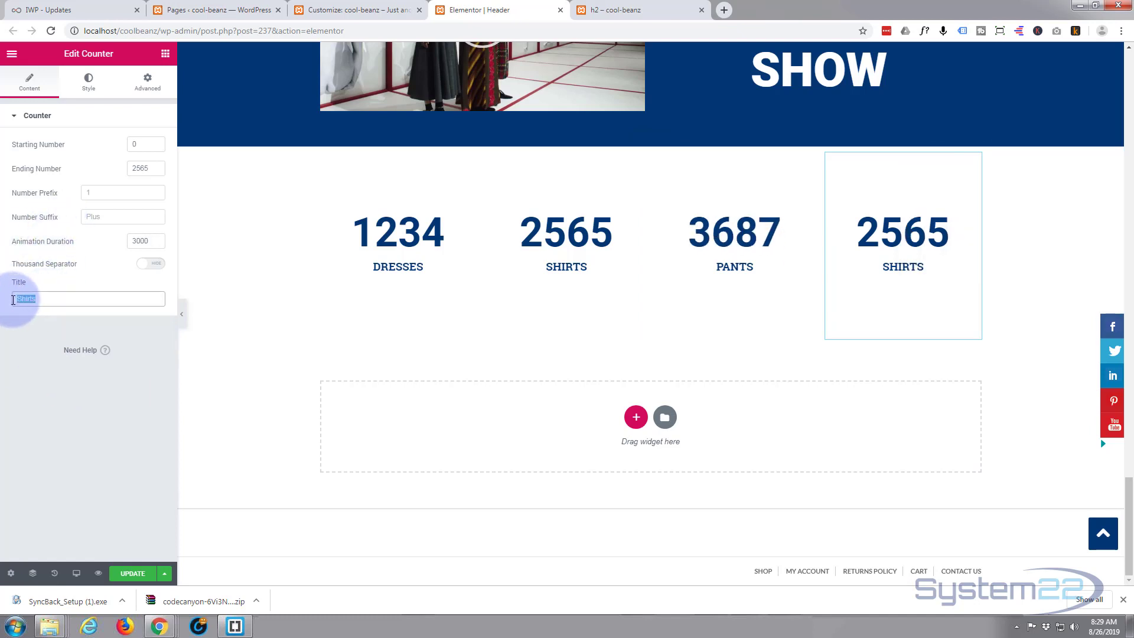
pyautogui.write('Shoes')
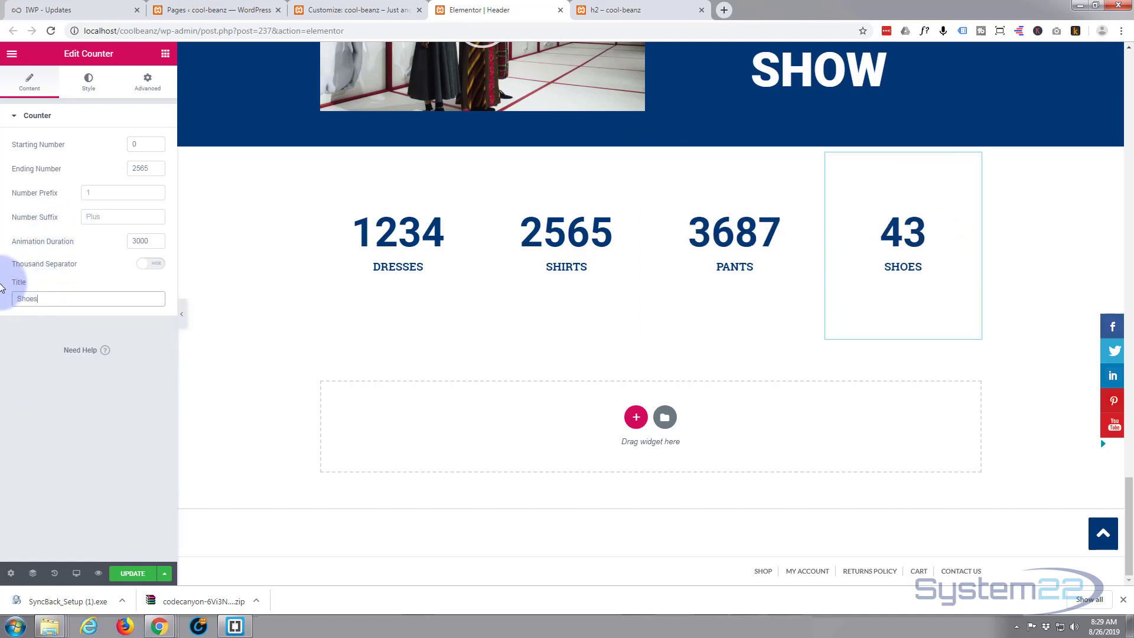
pyautogui.click(141, 168)
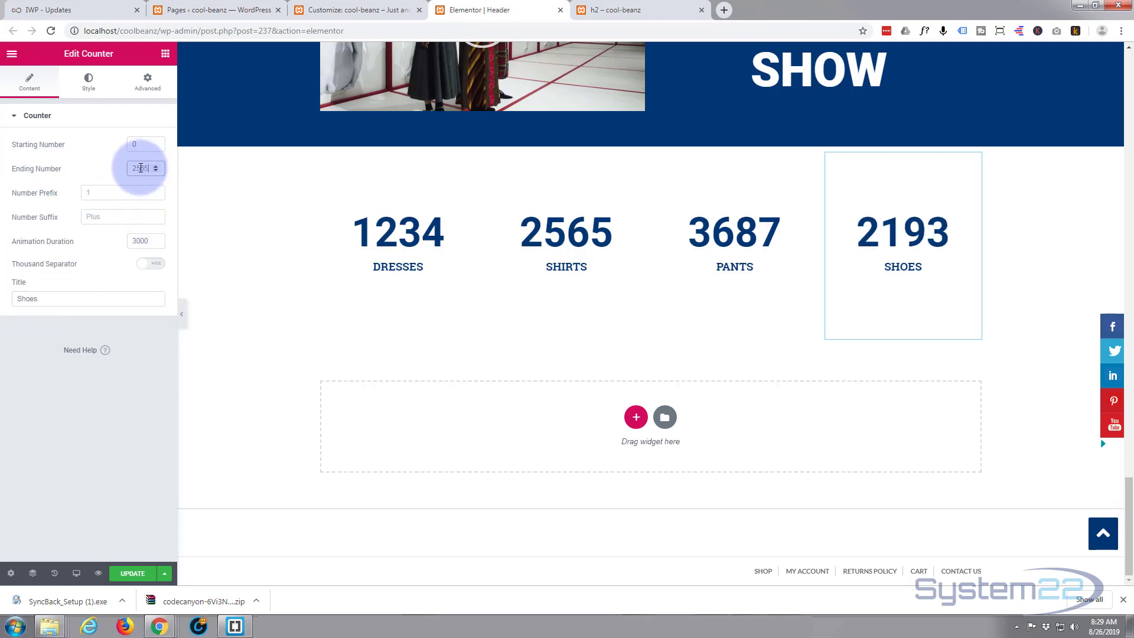
pyautogui.doubleClick(141, 168)
pyautogui.write('4')
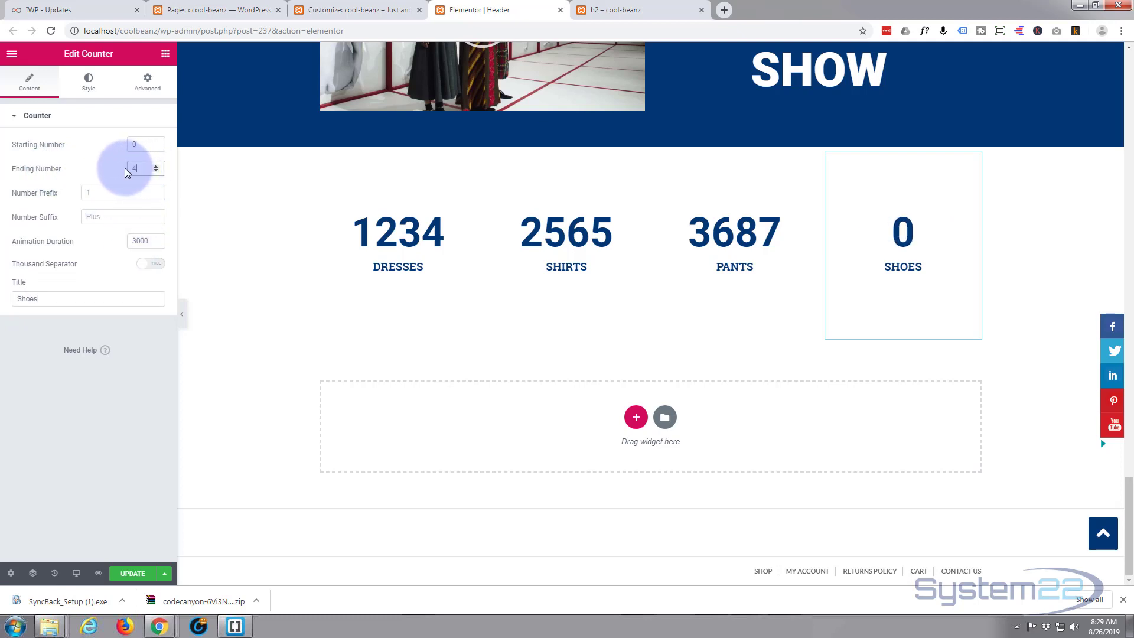
pyautogui.write('012')
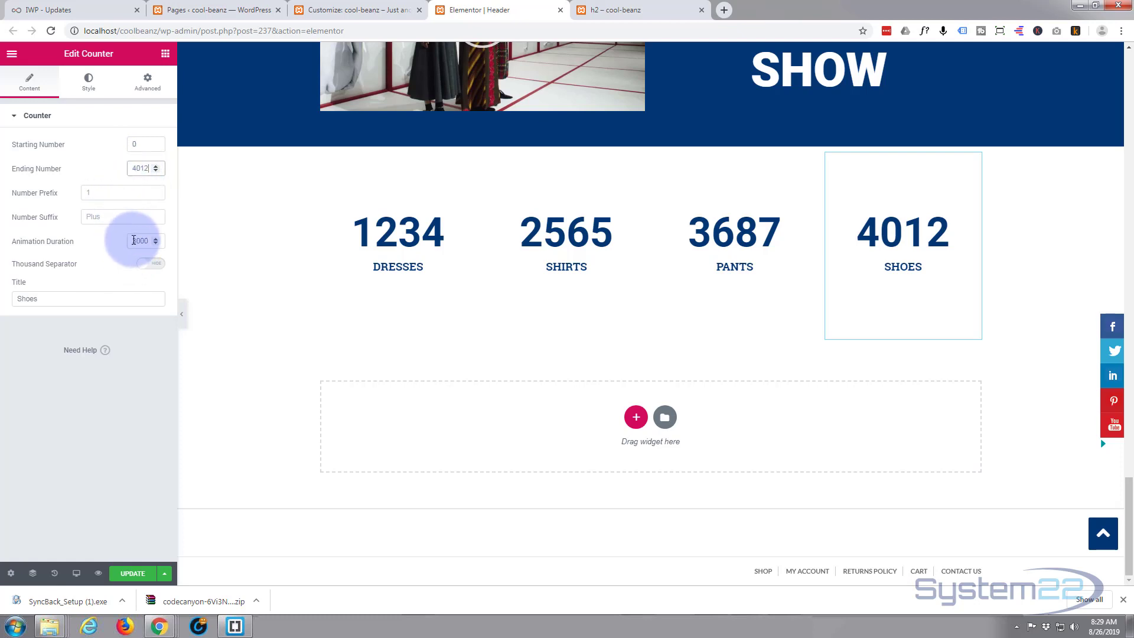
# Set the Shoes counter's animation duration to 4000 and update the page.
pyautogui.moveTo(132, 241); pyautogui.dragTo(137, 240)
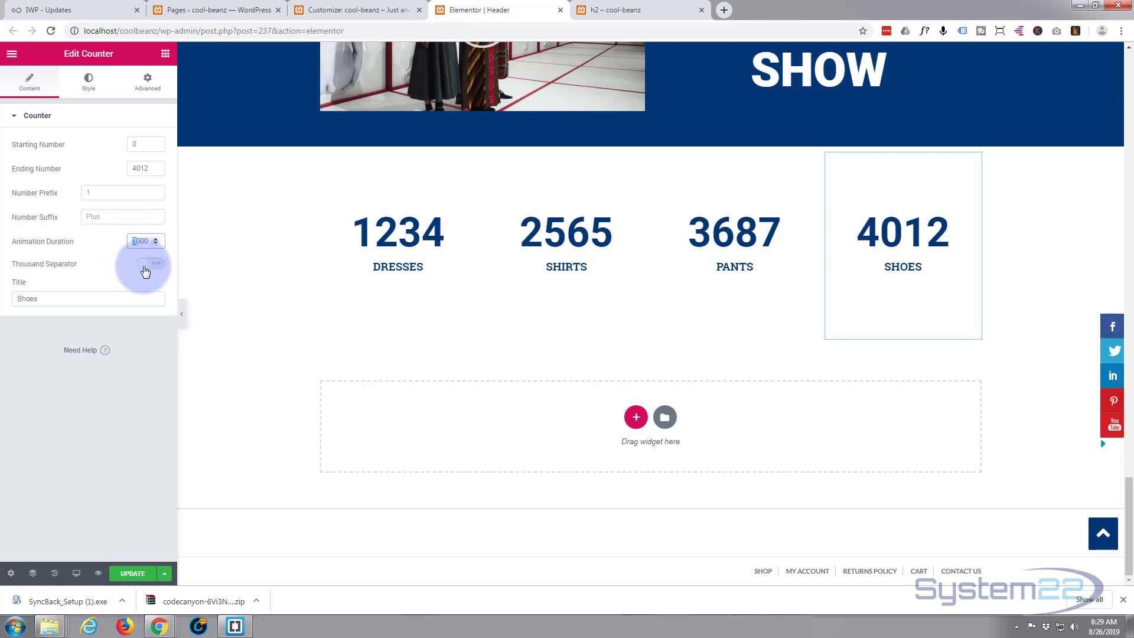
pyautogui.write('4')
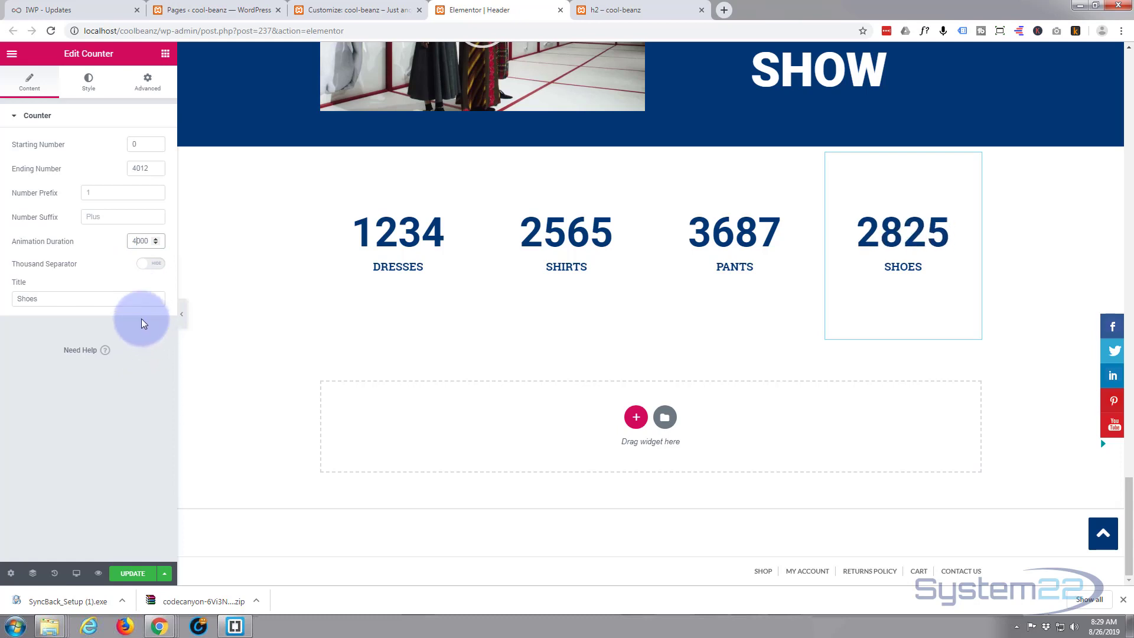
pyautogui.click(132, 576)
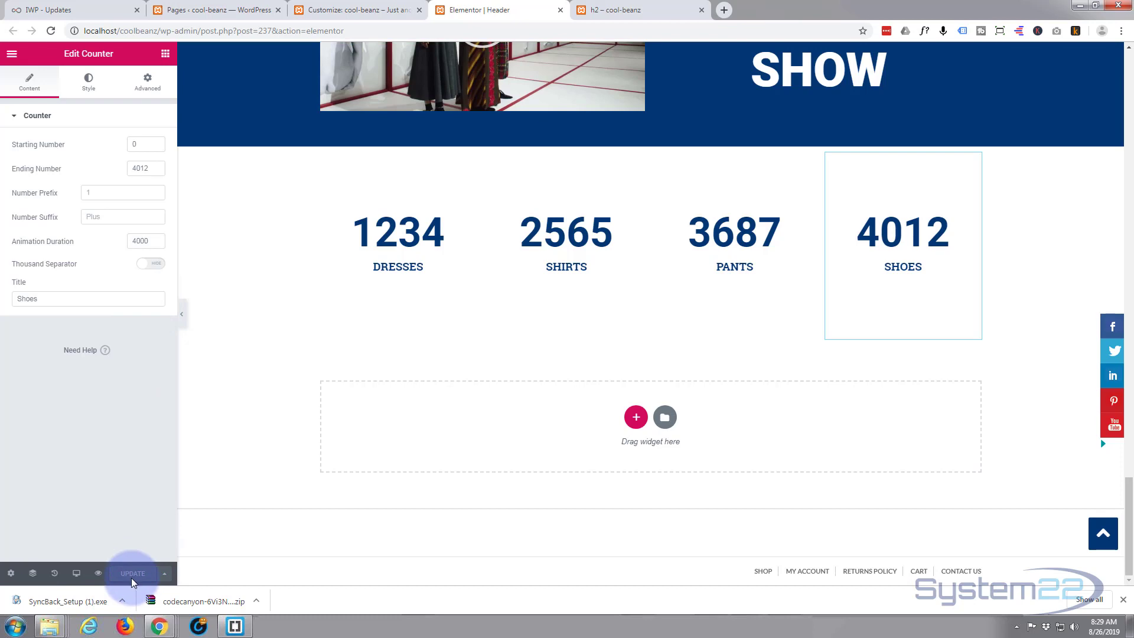
# Preview the page and check the four counters' animation near the end of the page.
pyautogui.click(98, 574)
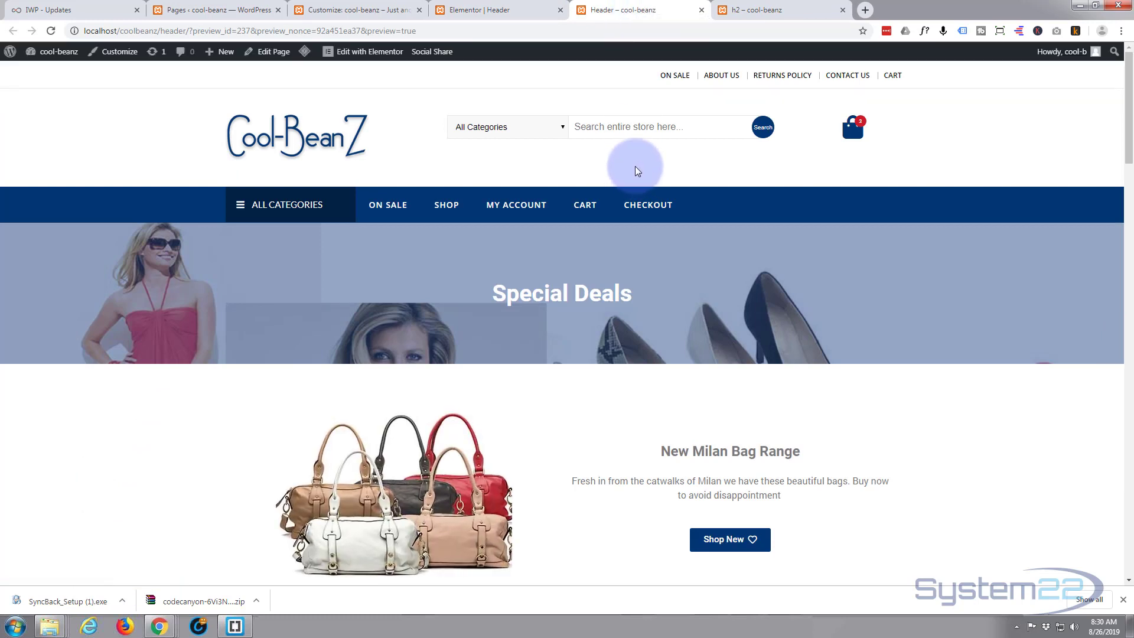
pyautogui.scroll(-2, 635, 166)
pyautogui.scroll(-9, 671, 296)
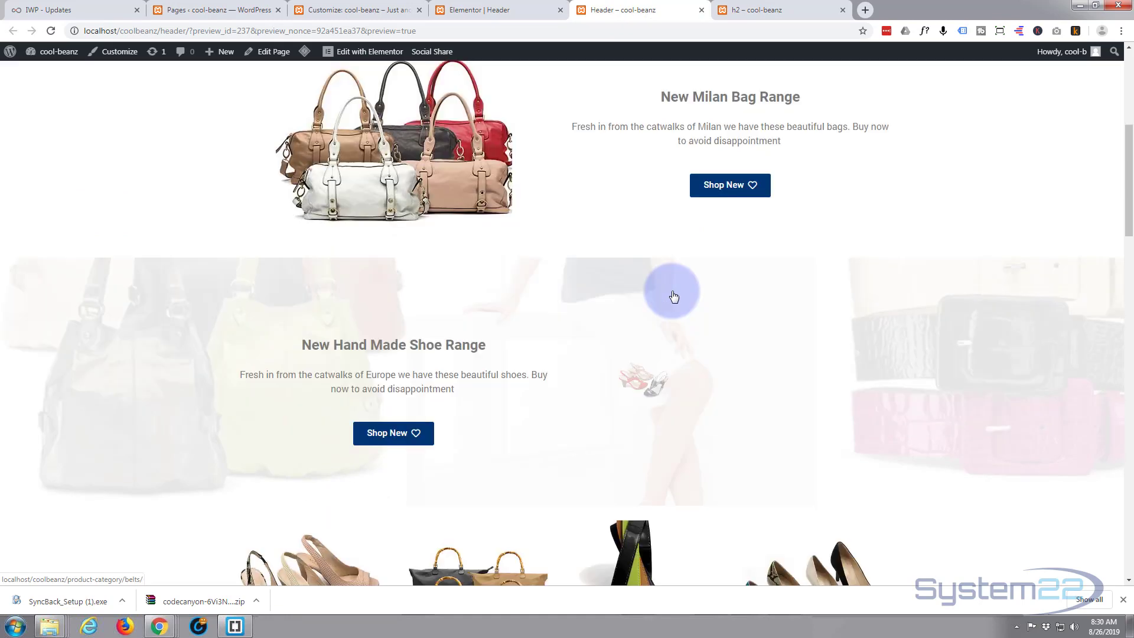
pyautogui.scroll(-15, 673, 291)
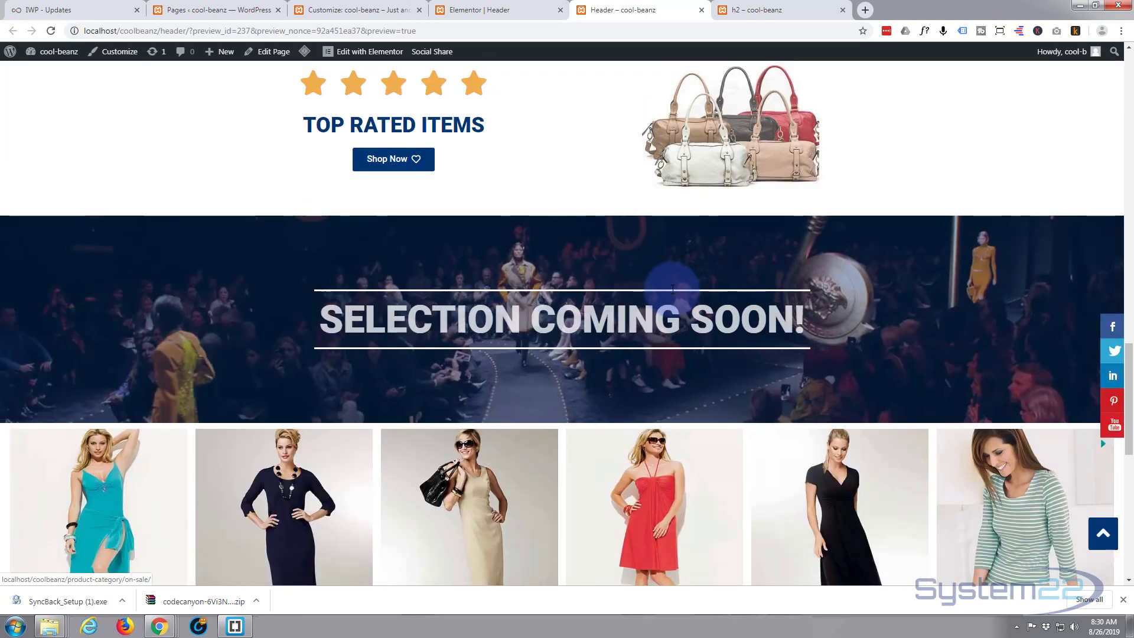
pyautogui.scroll(-6, 674, 294)
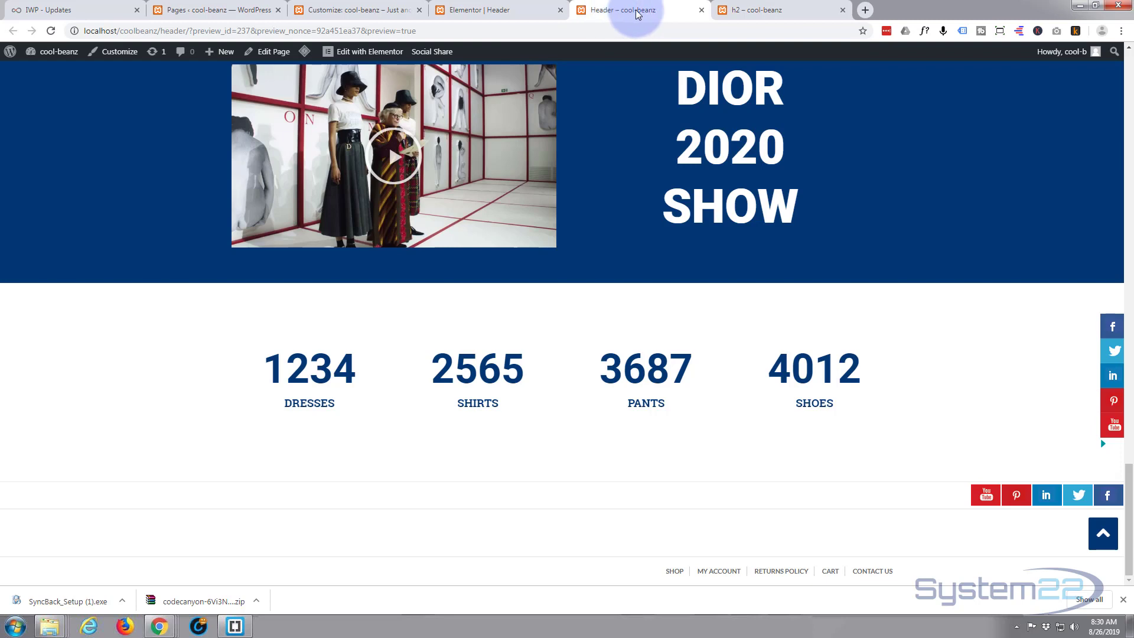
# Return to the Elementor editor, stretch the section holding the counters and set its content width to Full Width.
pyautogui.click(506, 12)
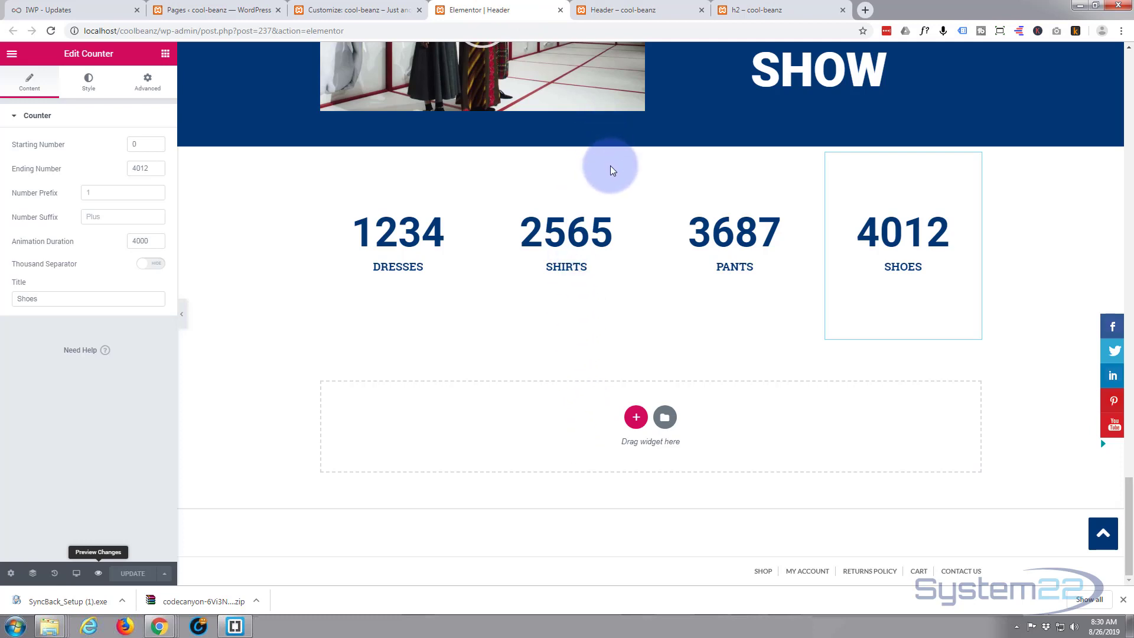
pyautogui.click(637, 159)
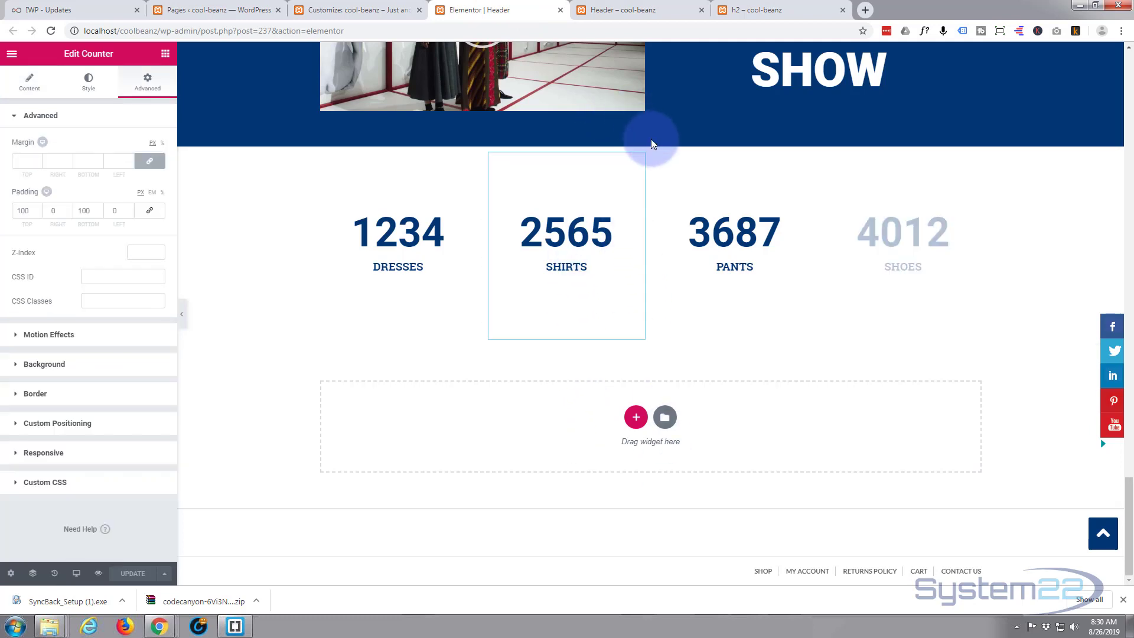
pyautogui.click(652, 145)
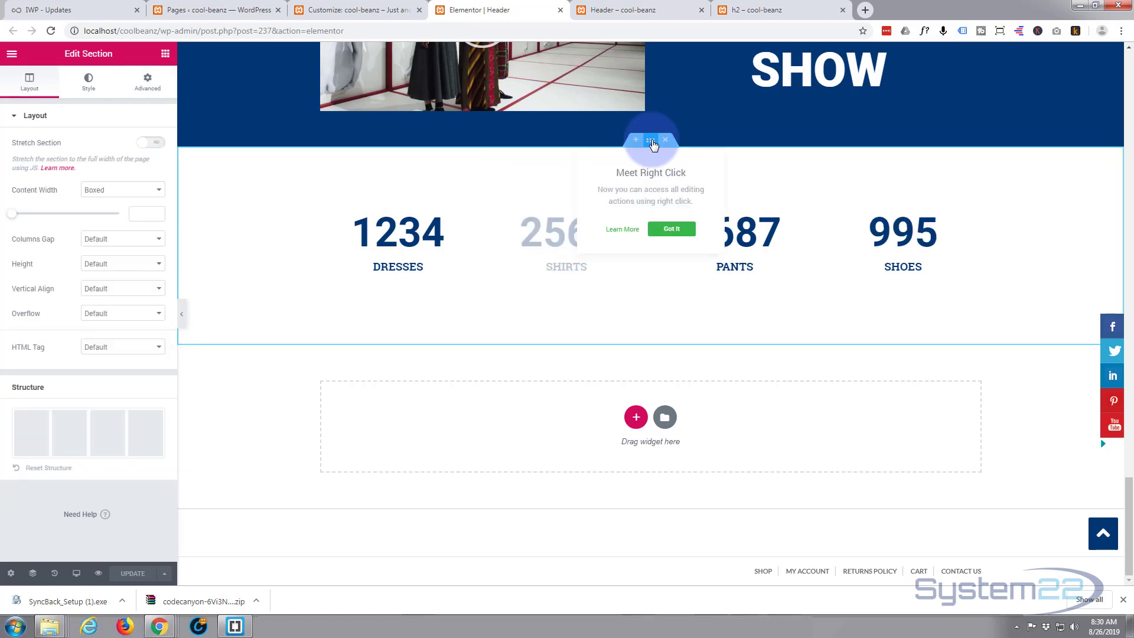
pyautogui.click(158, 144)
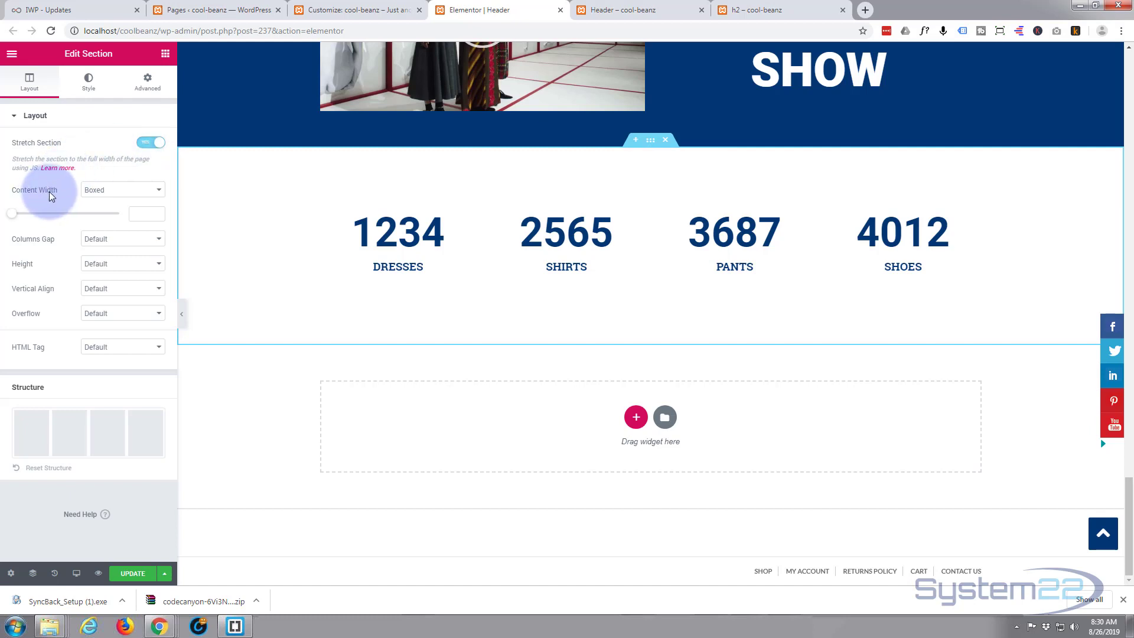
pyautogui.click(160, 193)
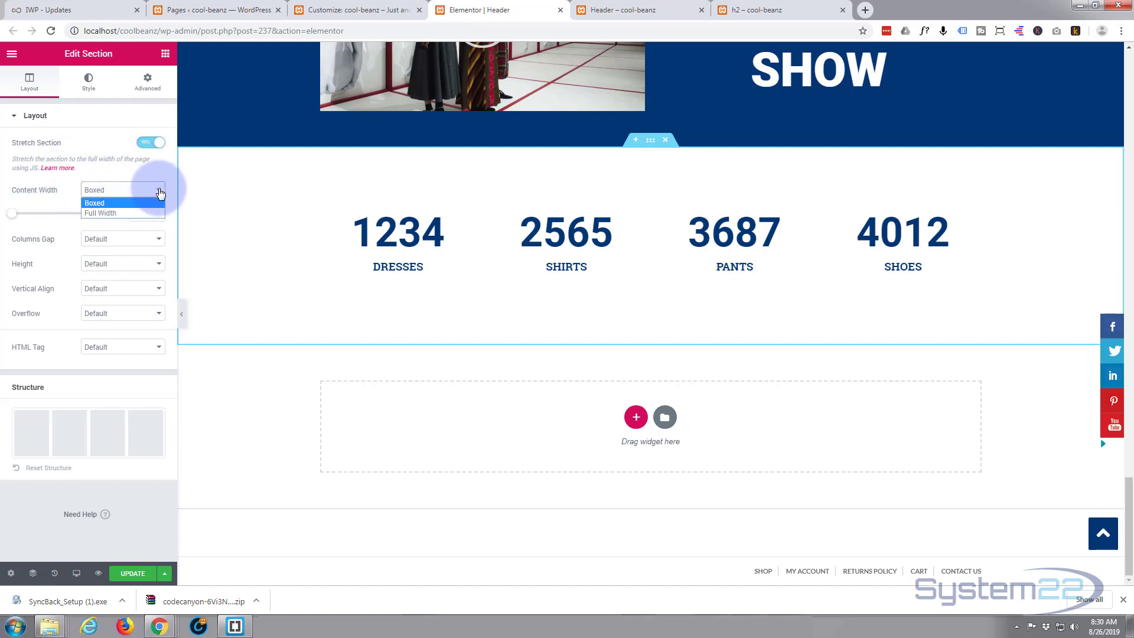
pyautogui.click(136, 212)
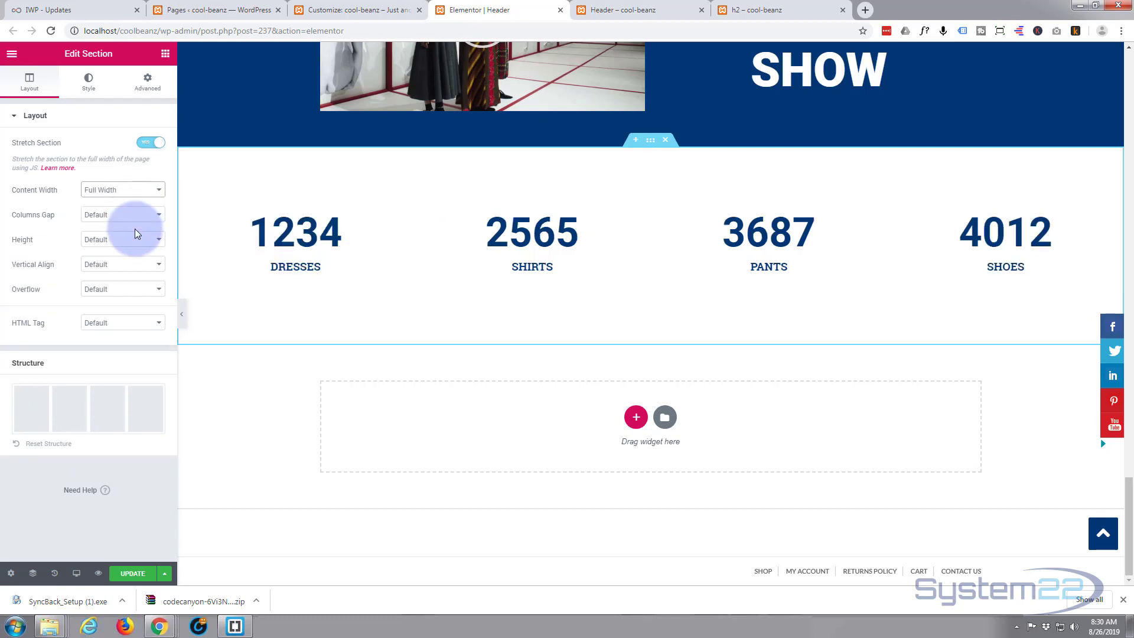
# Update the page and preview the full-width counter row beneath the Dior 2020 Show section.
pyautogui.click(138, 574)
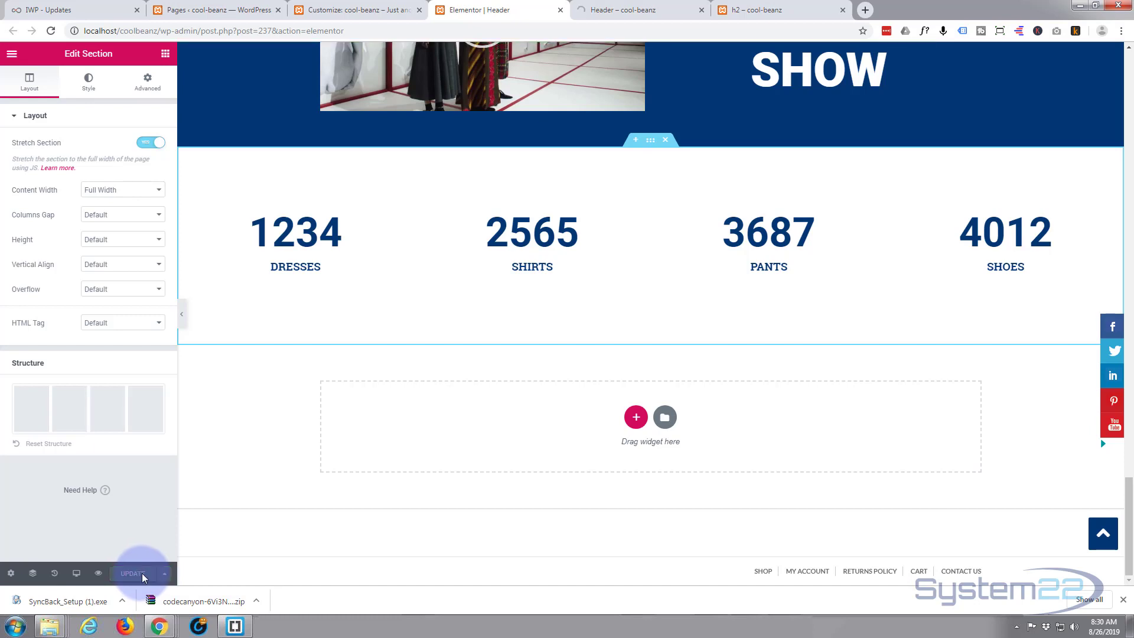
pyautogui.click(98, 576)
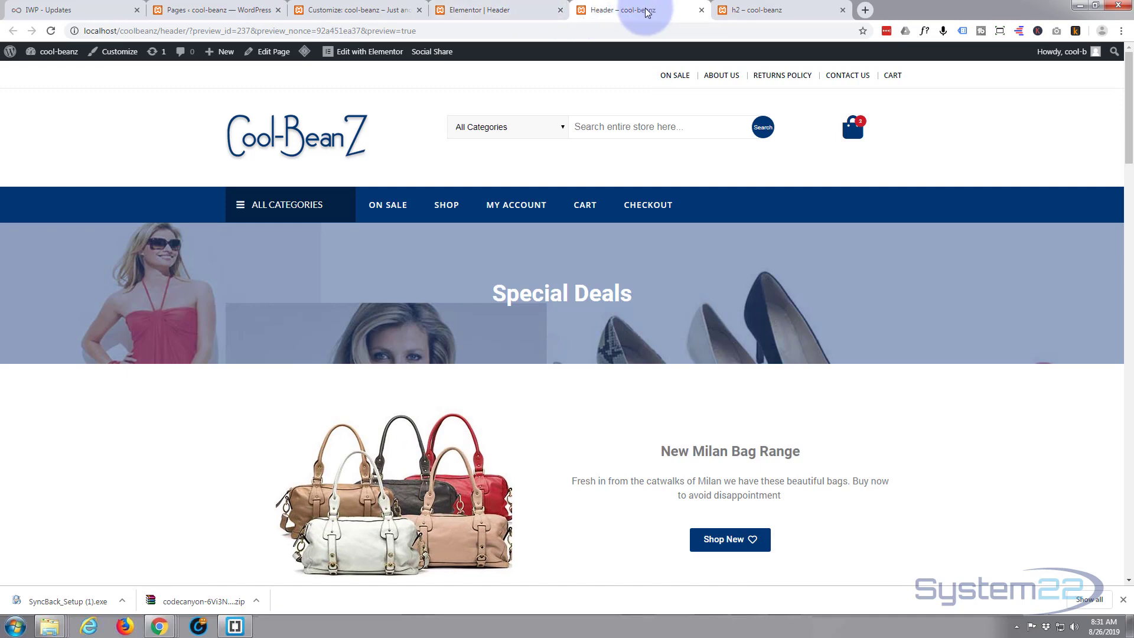
pyautogui.scroll(-1, 639, 202)
pyautogui.scroll(-10, 642, 199)
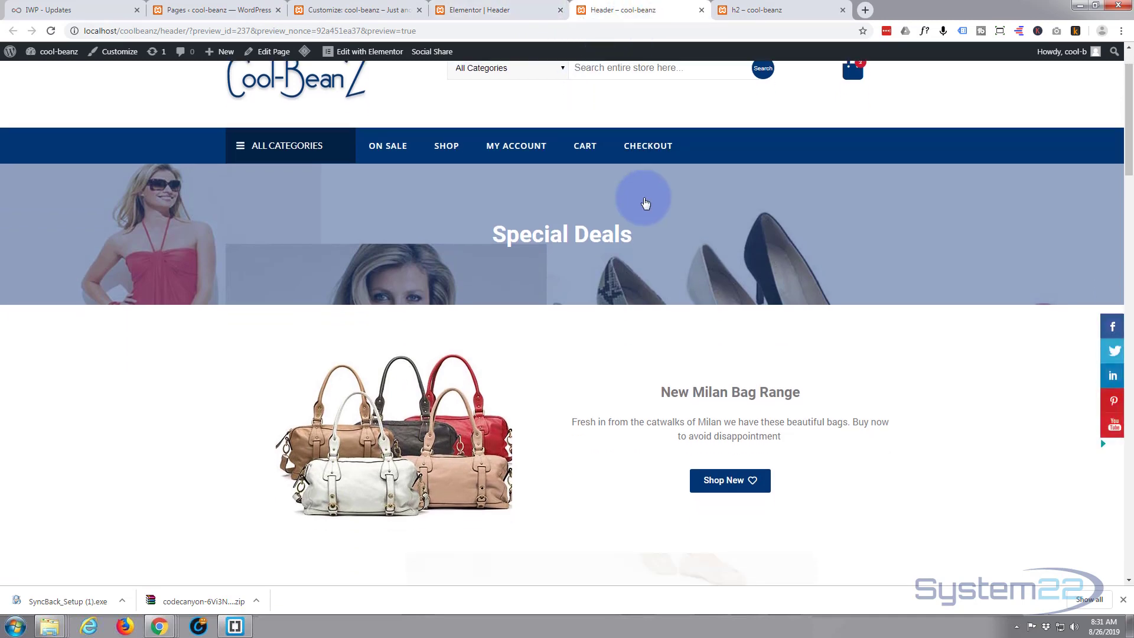
pyautogui.scroll(-12, 644, 203)
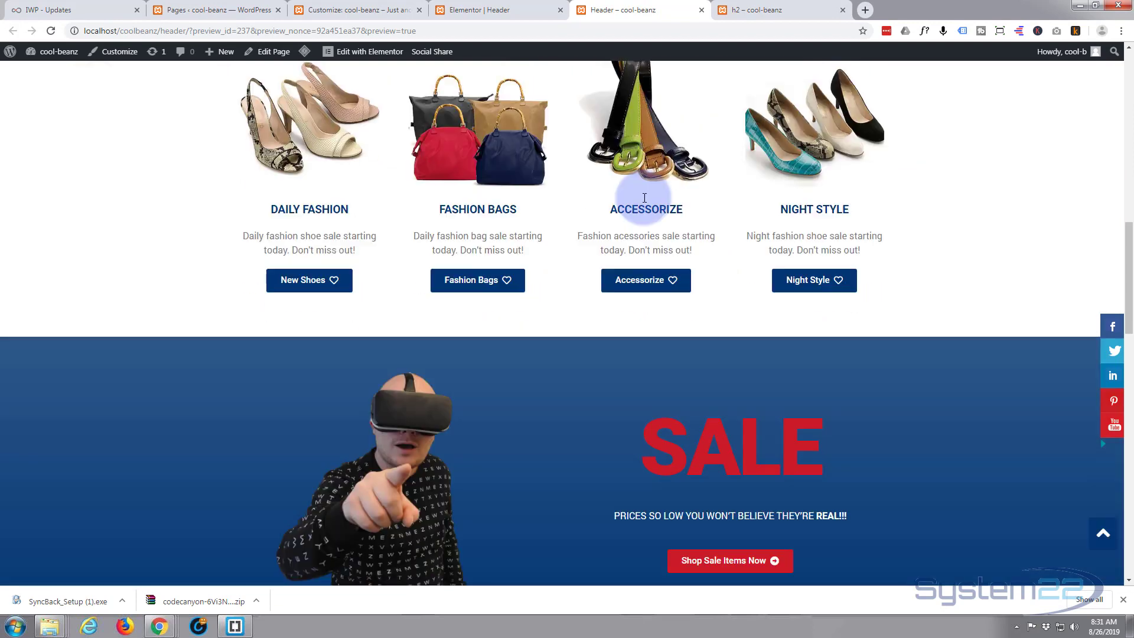
pyautogui.scroll(-6, 643, 197)
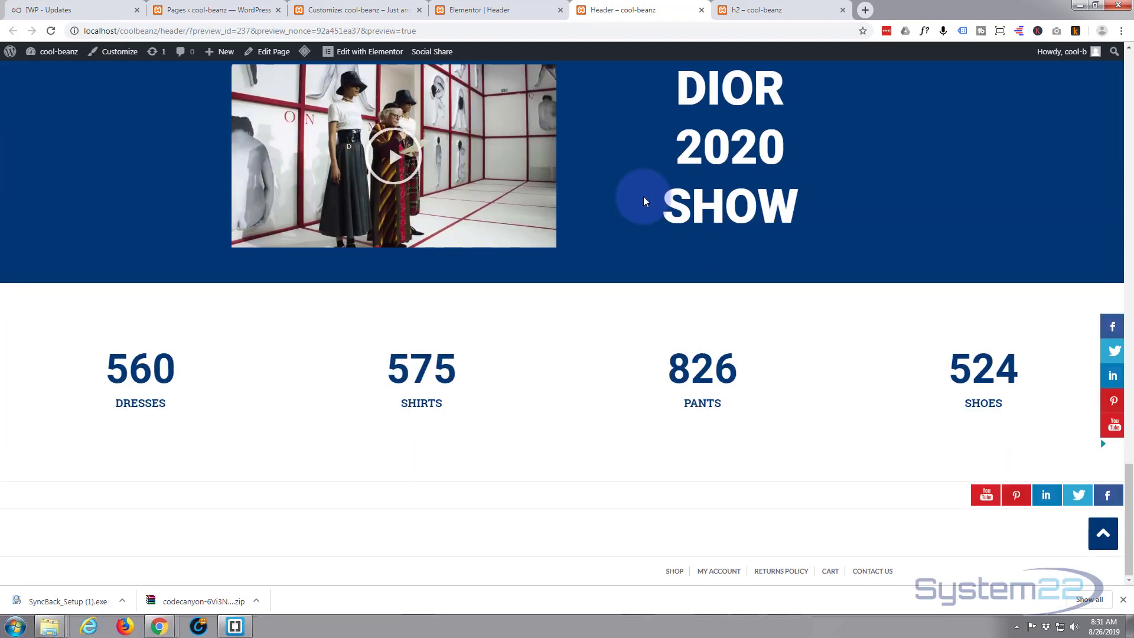